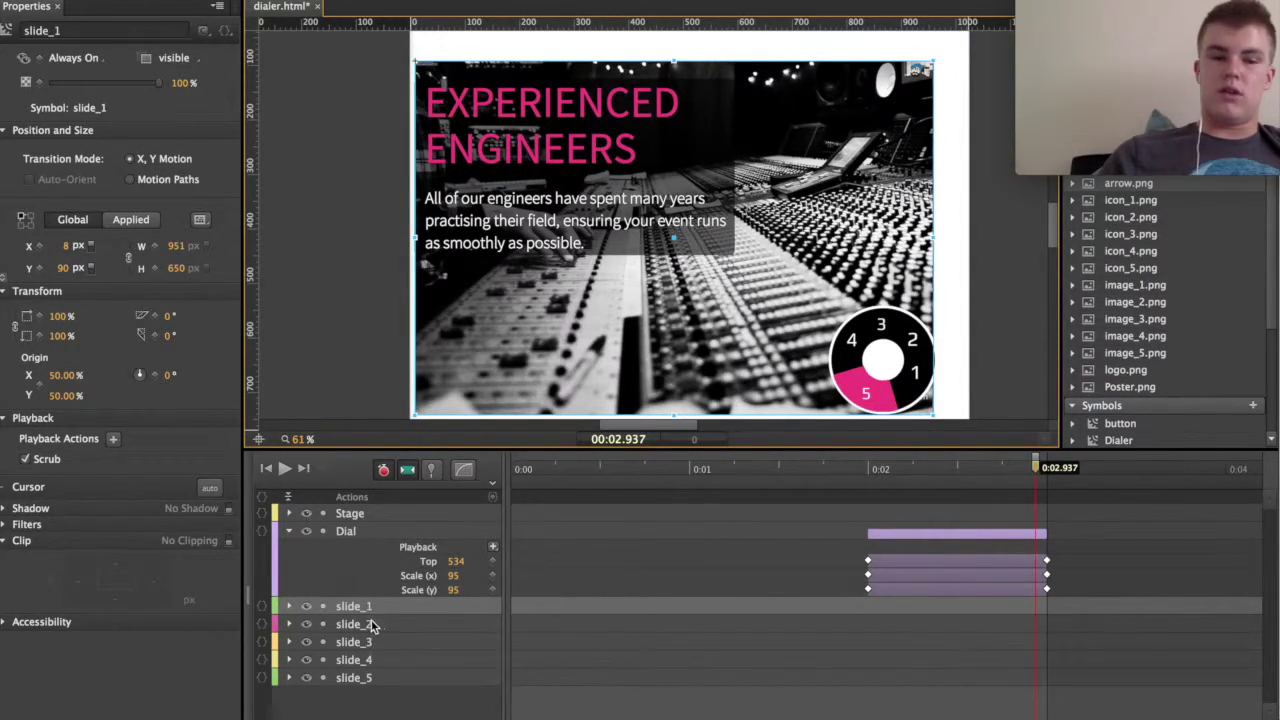
Step: Enter editing mode for the slide_1 symbol by double-clicking it on the stage
double_click(674, 237)
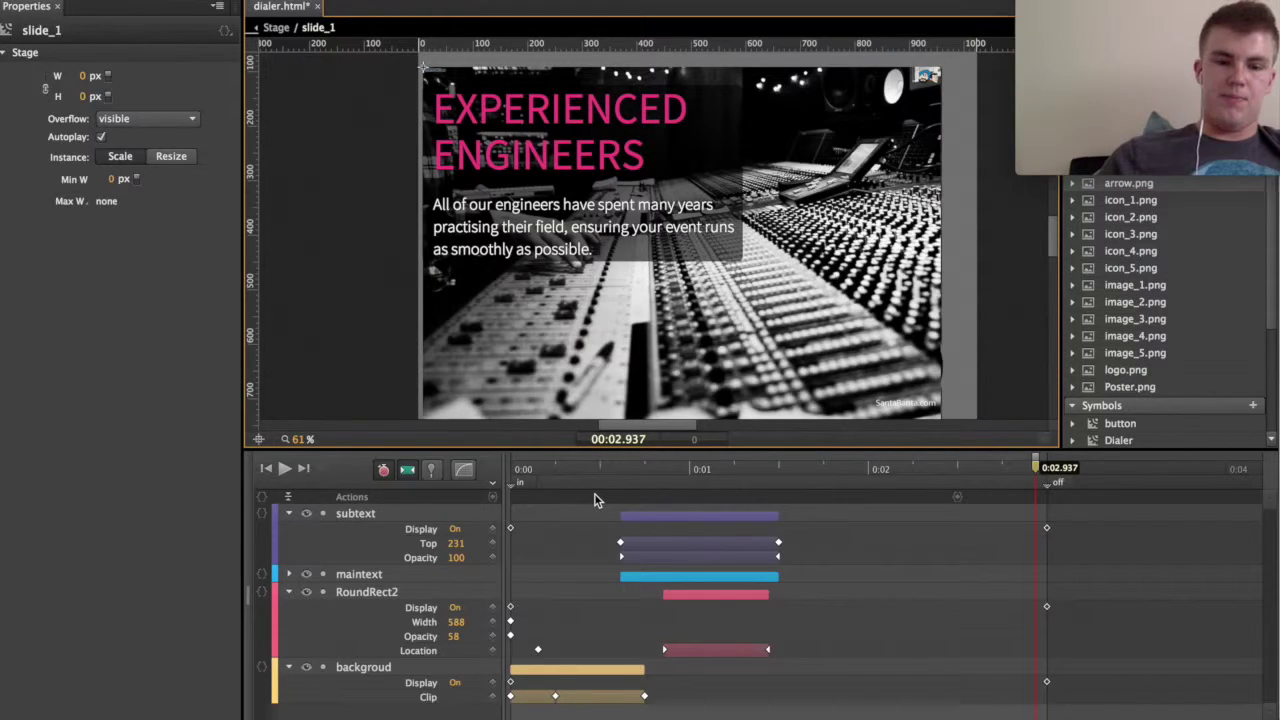
Step: At the slide_1 animation start, set the background image's clip right edge to 686
click(510, 530)
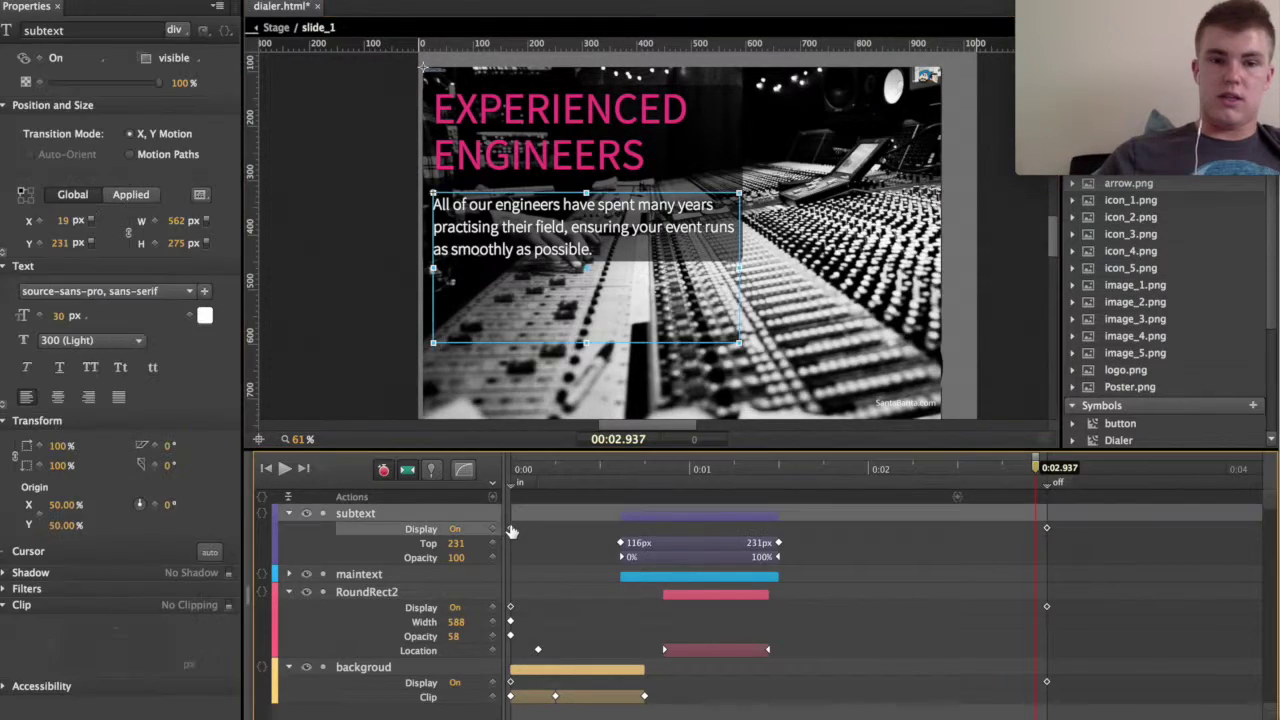
click(511, 608)
click(510, 683)
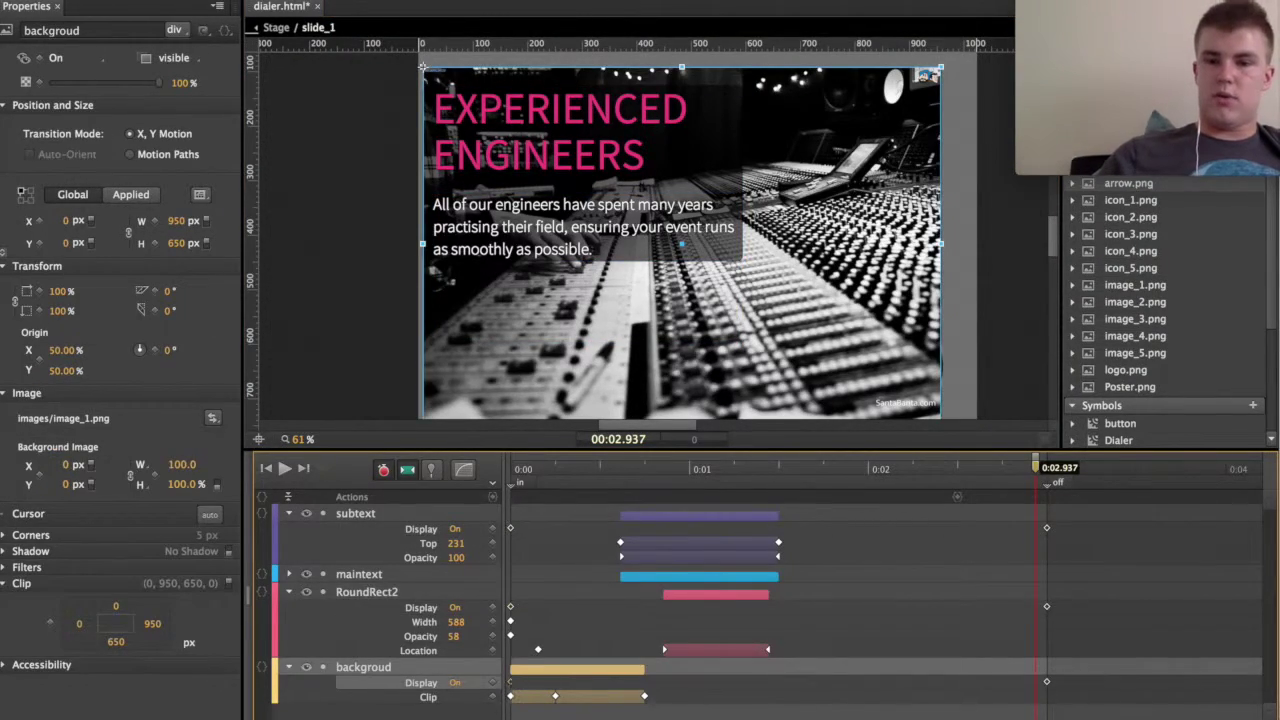
click(1045, 690)
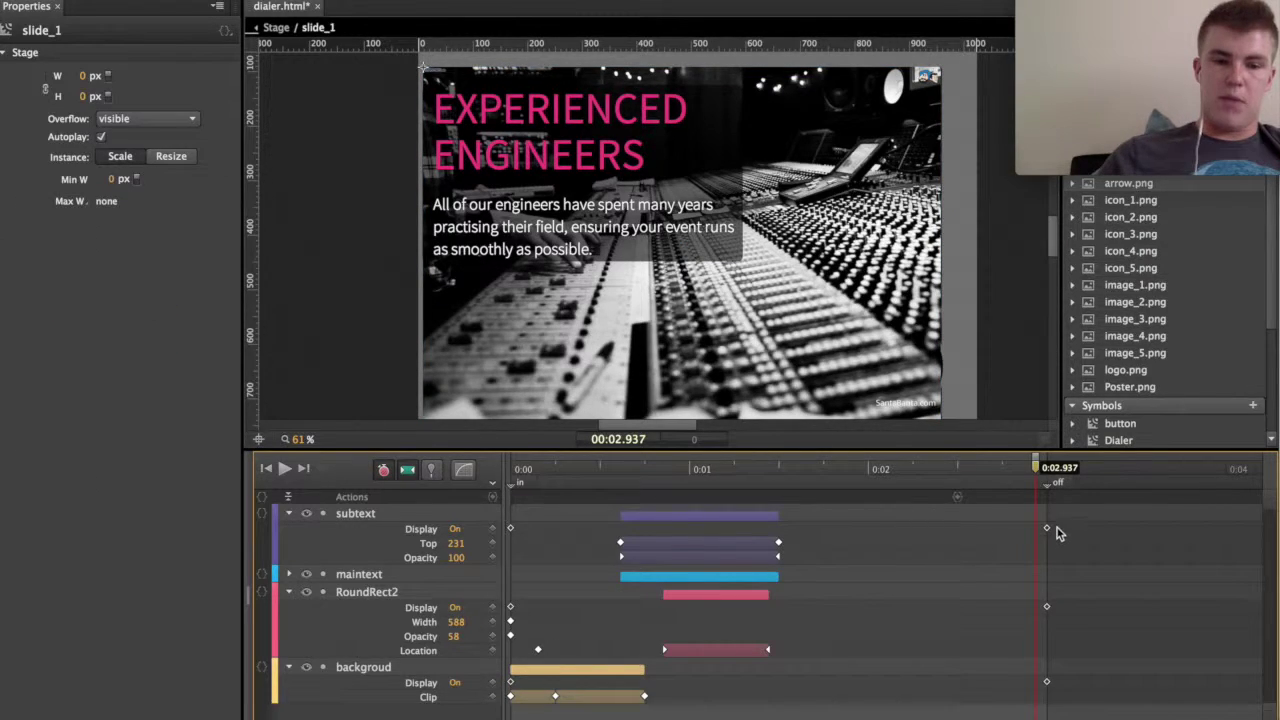
click(656, 334)
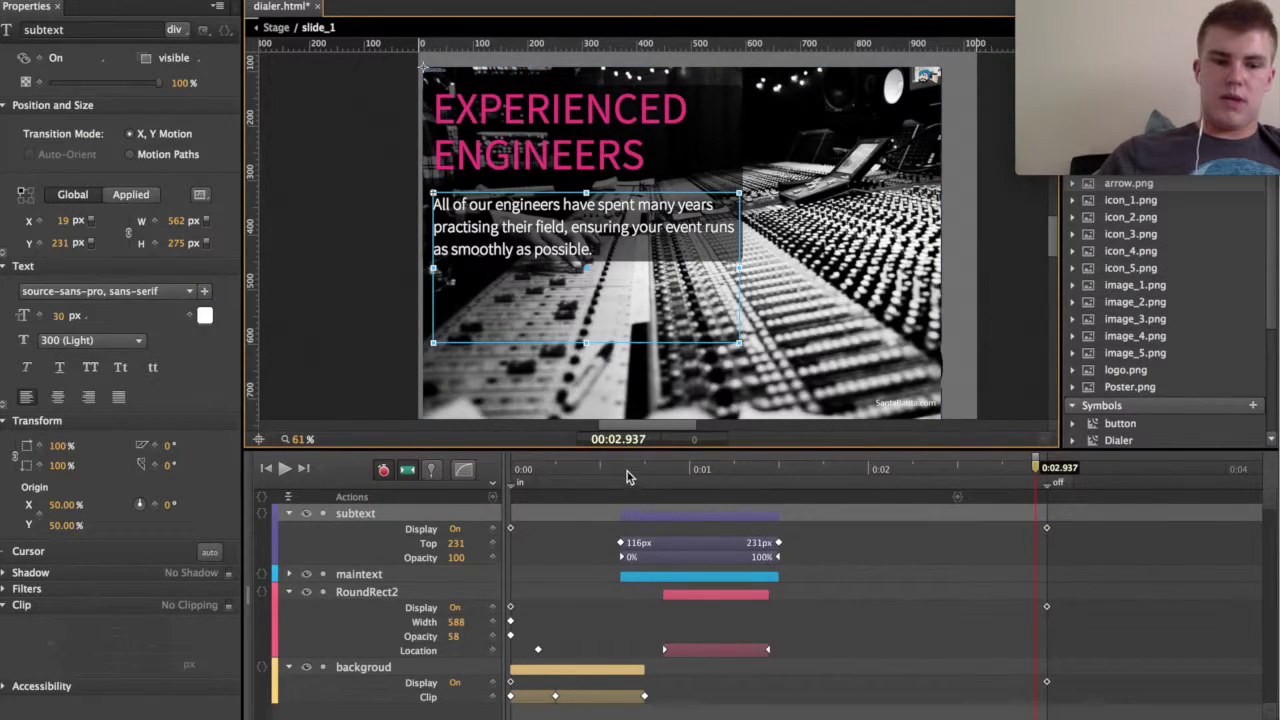
drag(627, 471, 520, 476)
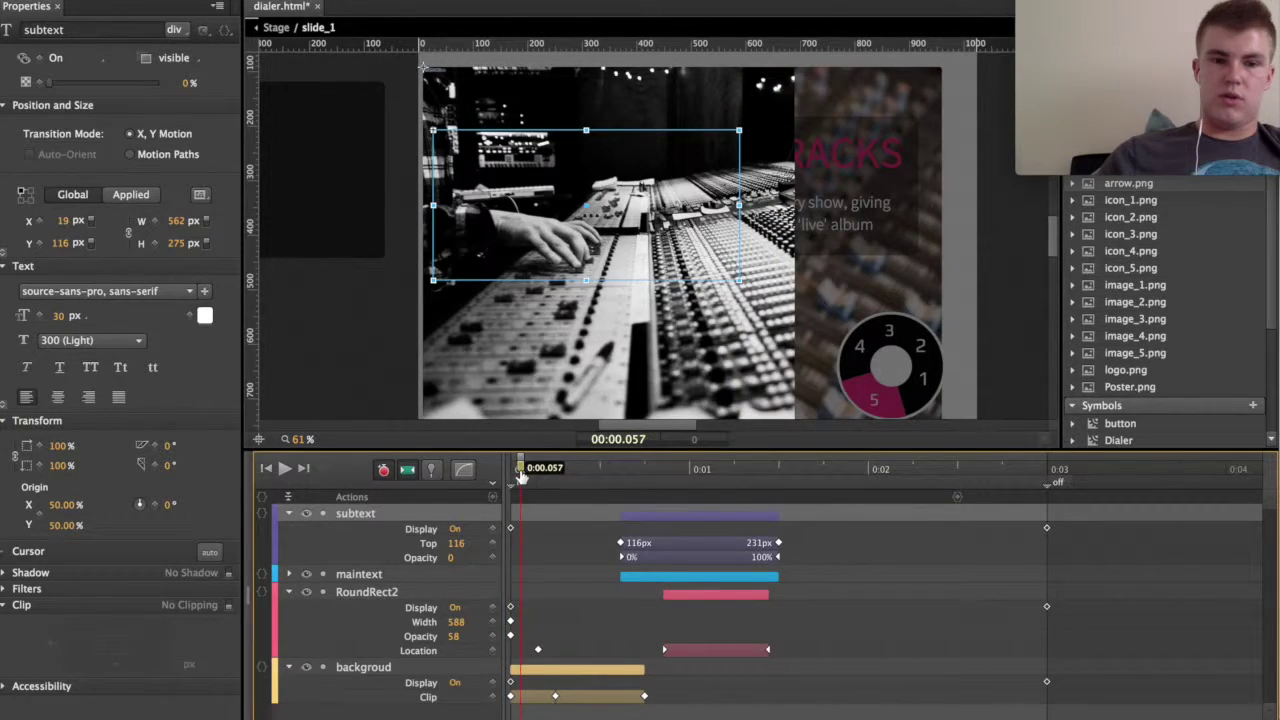
click(510, 699)
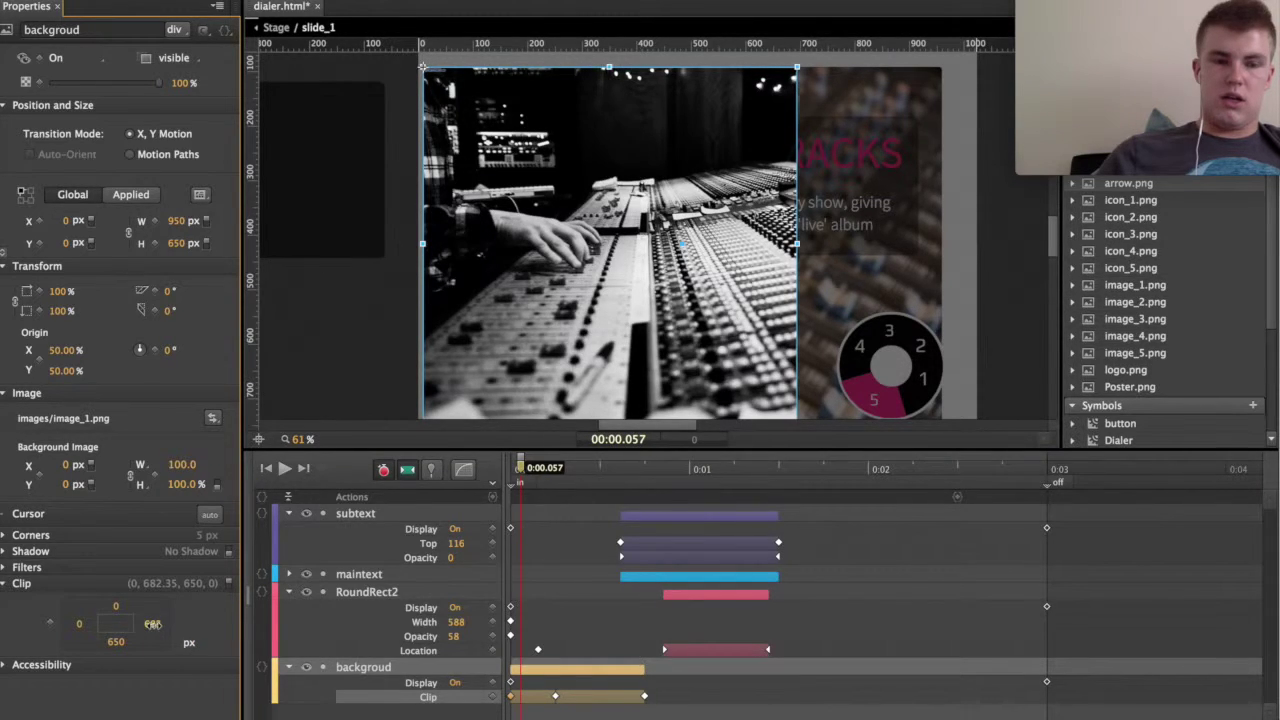
drag(152, 624, 150, 626)
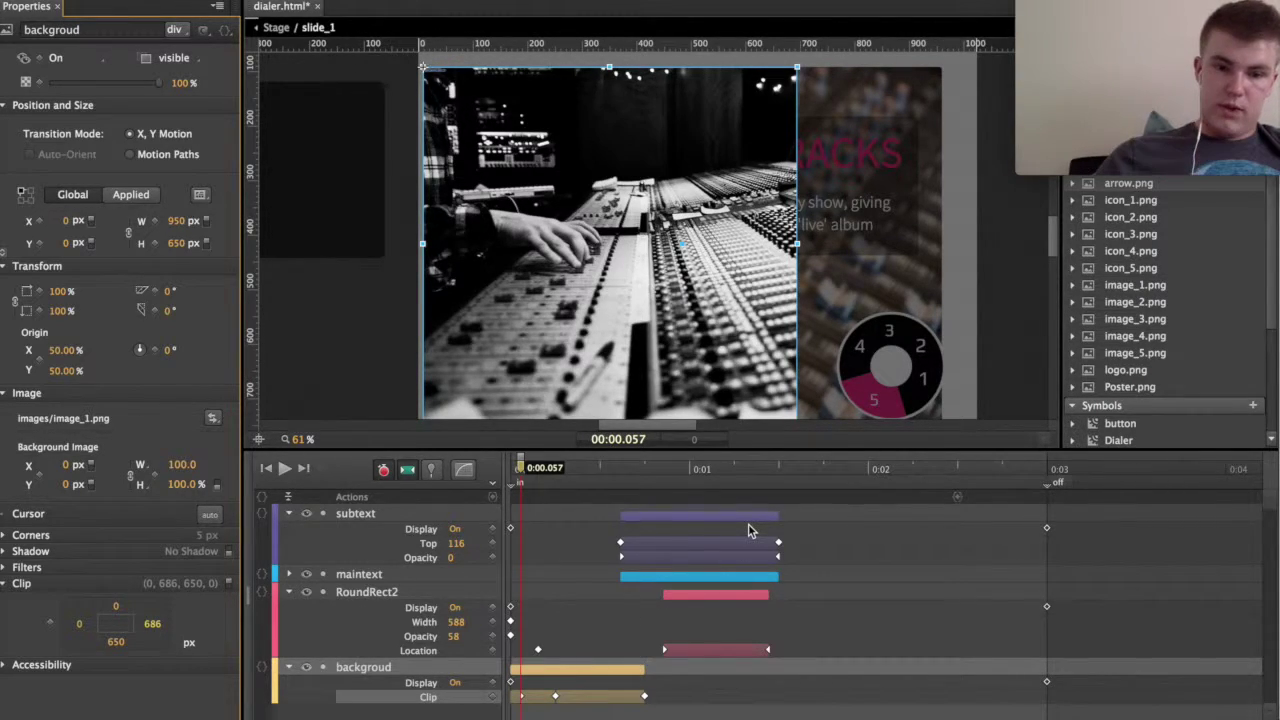
Step: Preview the subtext fade and review the 2500 ms trigger's sym.stop(); code
click(625, 185)
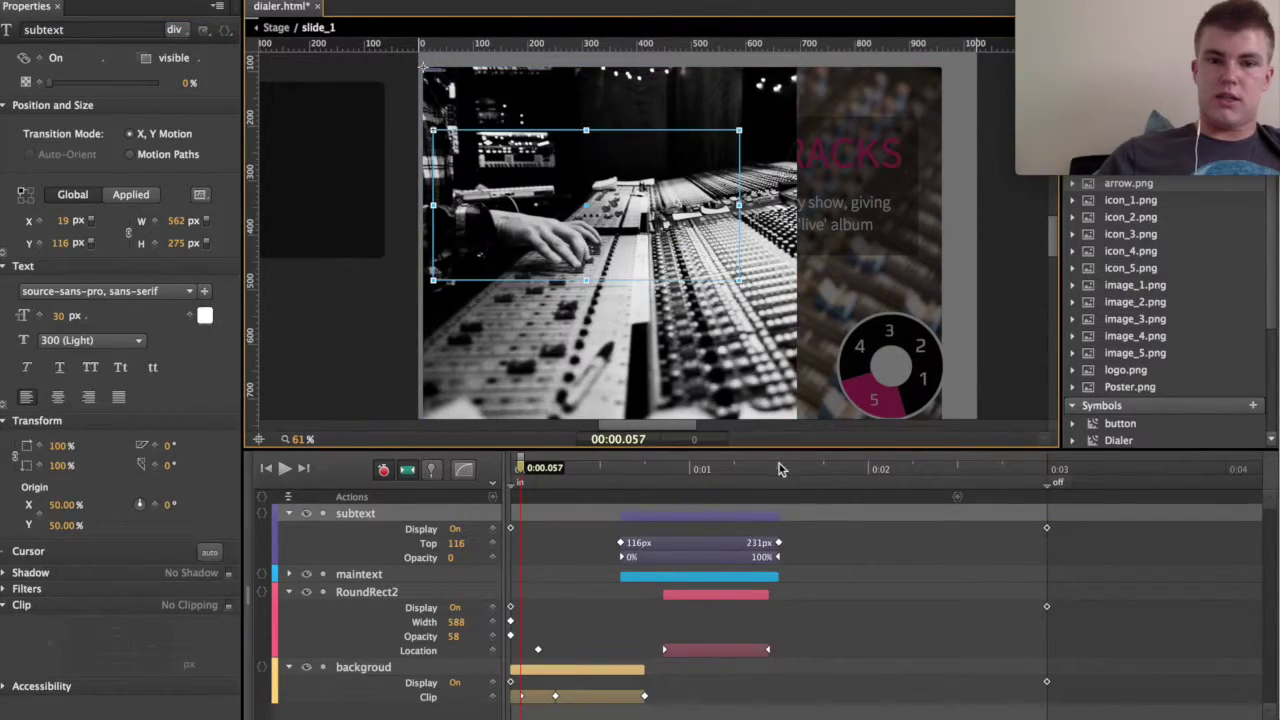
drag(777, 468, 690, 464)
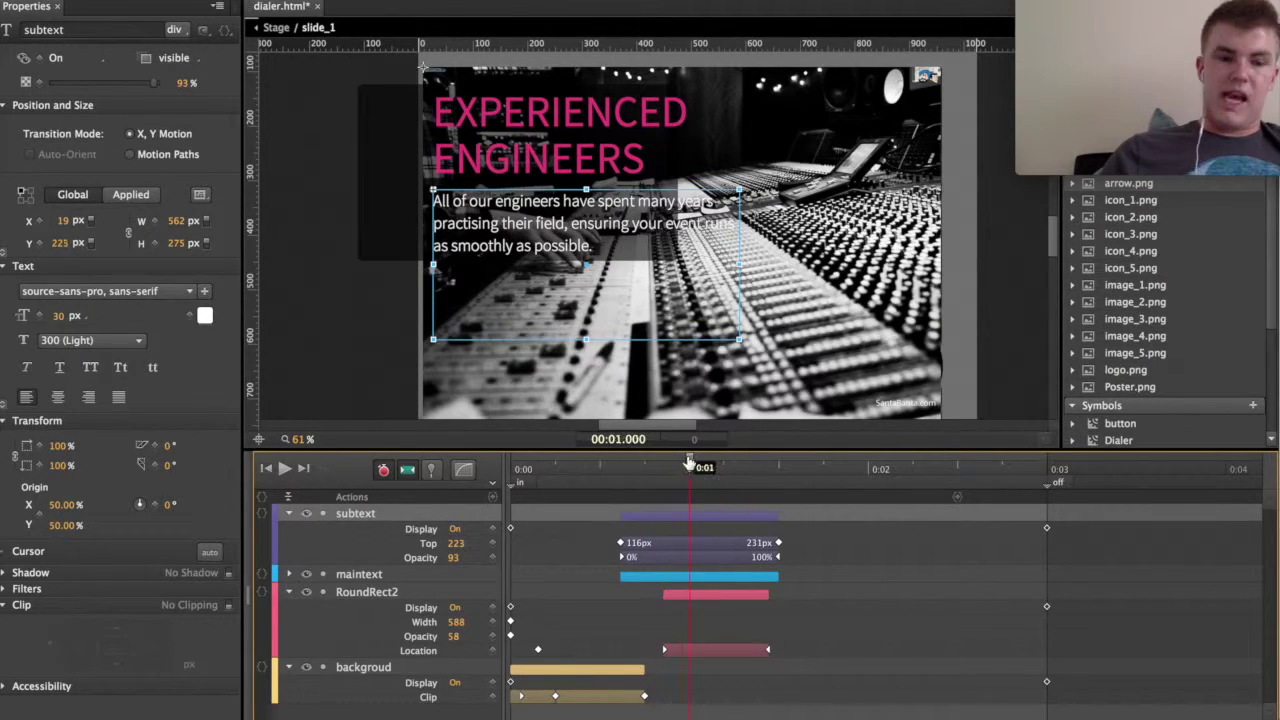
click(621, 557)
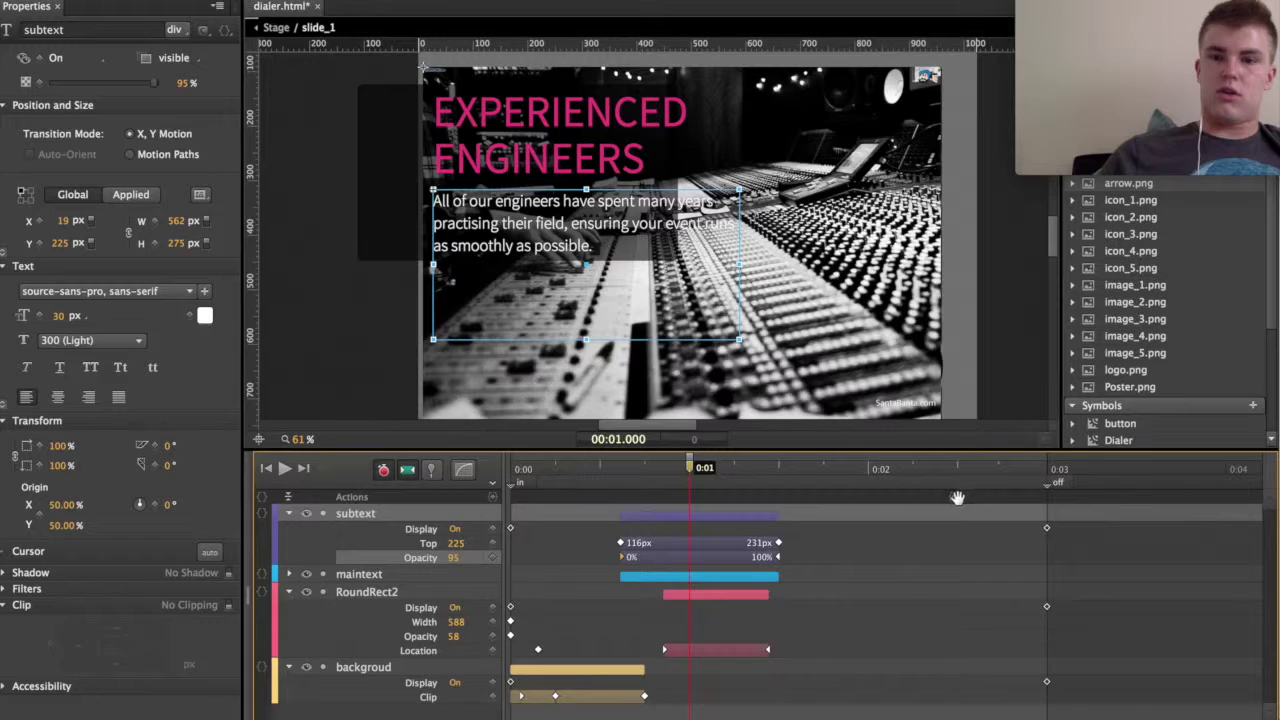
click(955, 498)
click(955, 498)
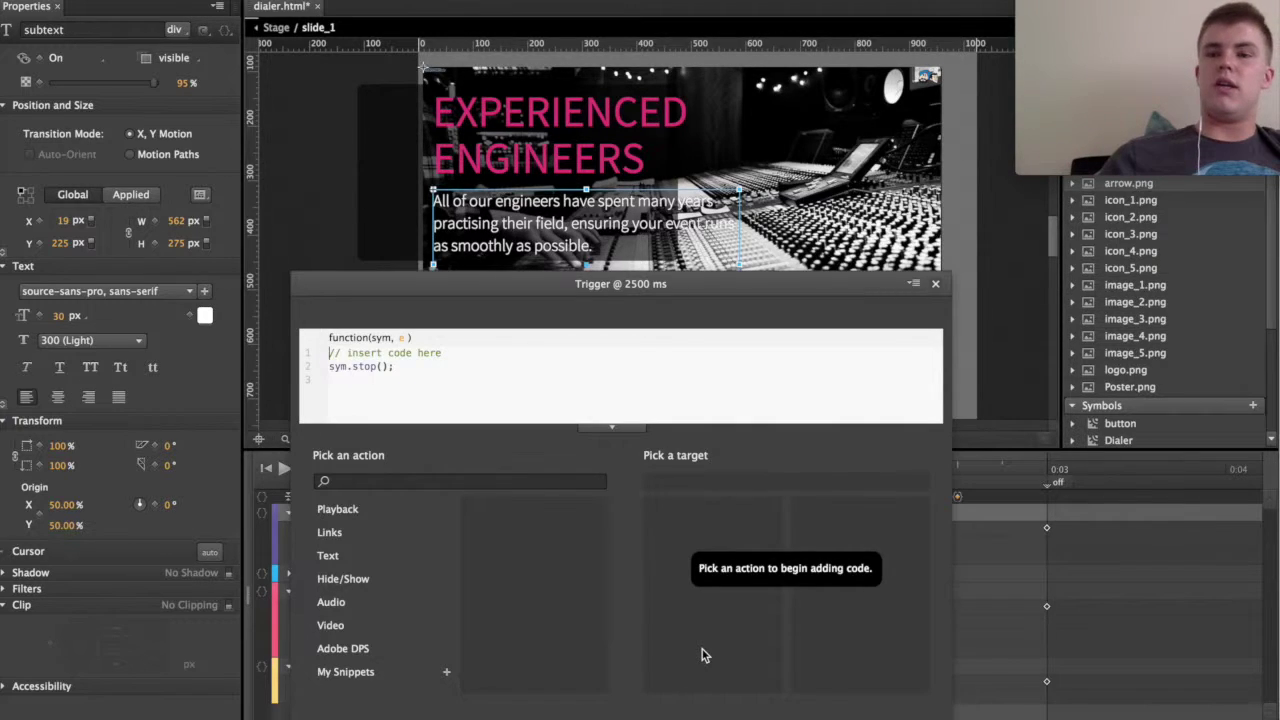
click(935, 287)
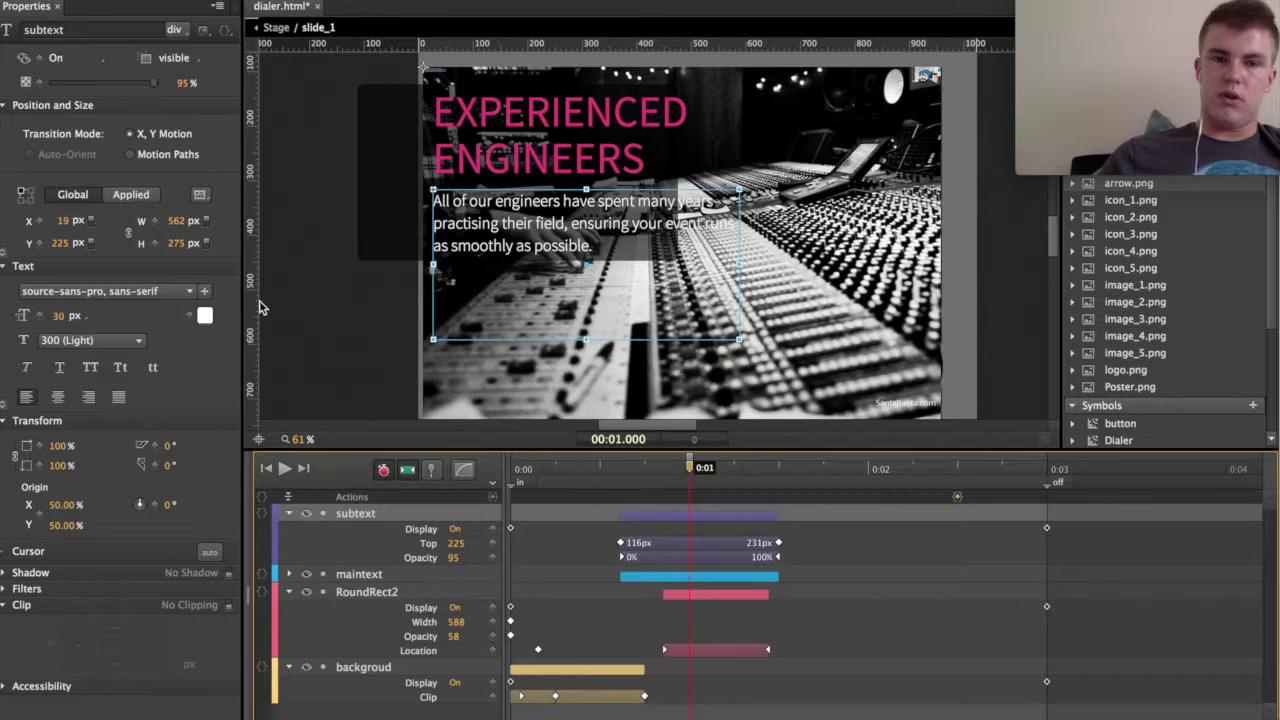
click(317, 324)
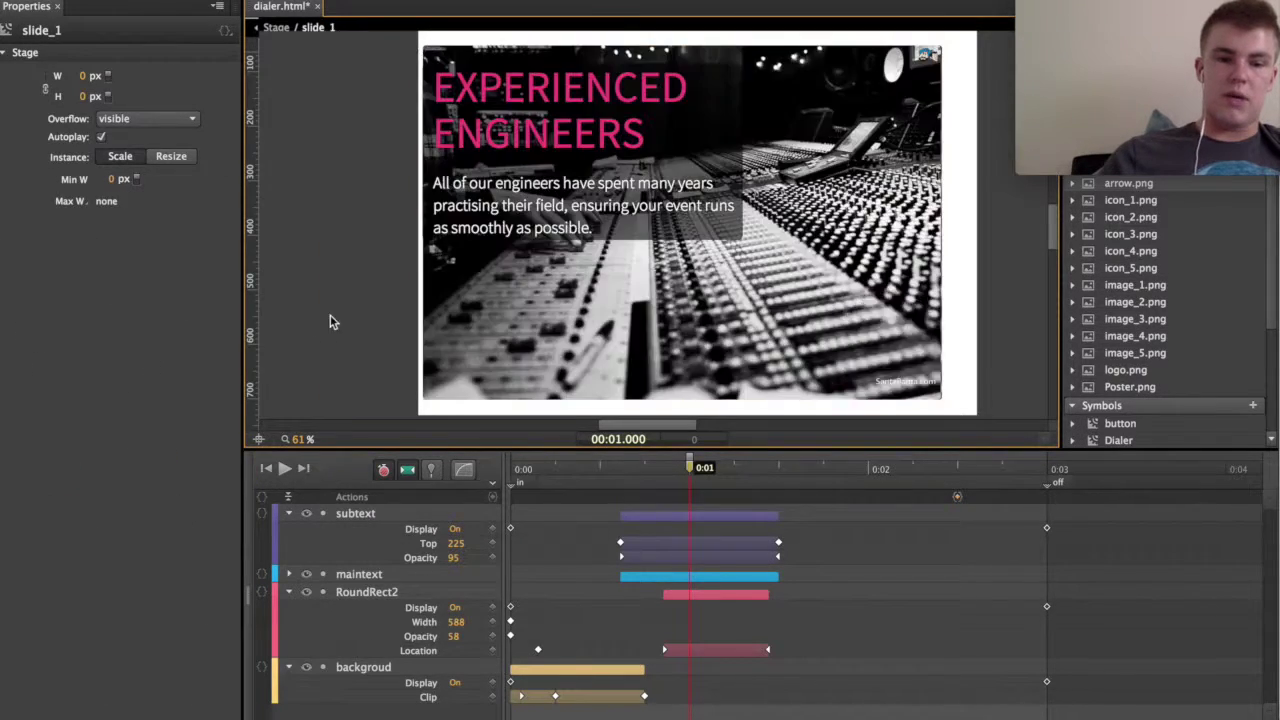
Step: Return to the main stage, preview the Dial's growing entrance, then edit the Dialer symbol
double_click(333, 322)
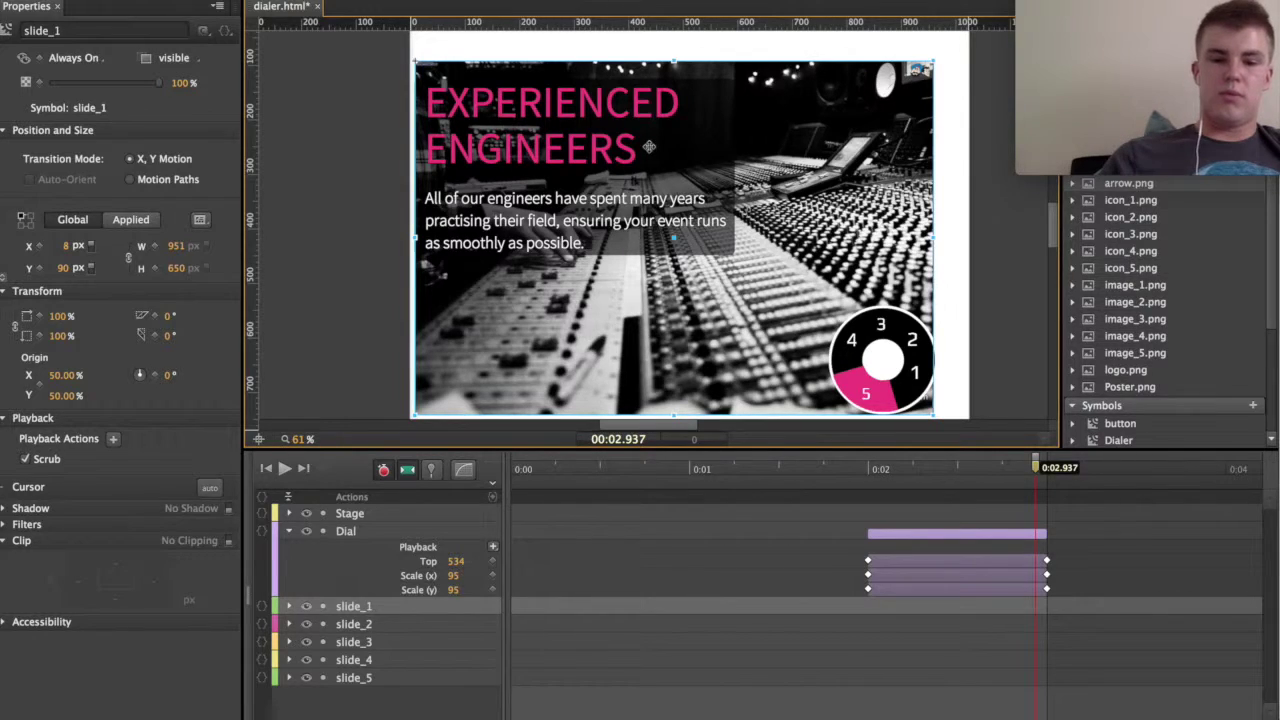
click(855, 340)
click(394, 531)
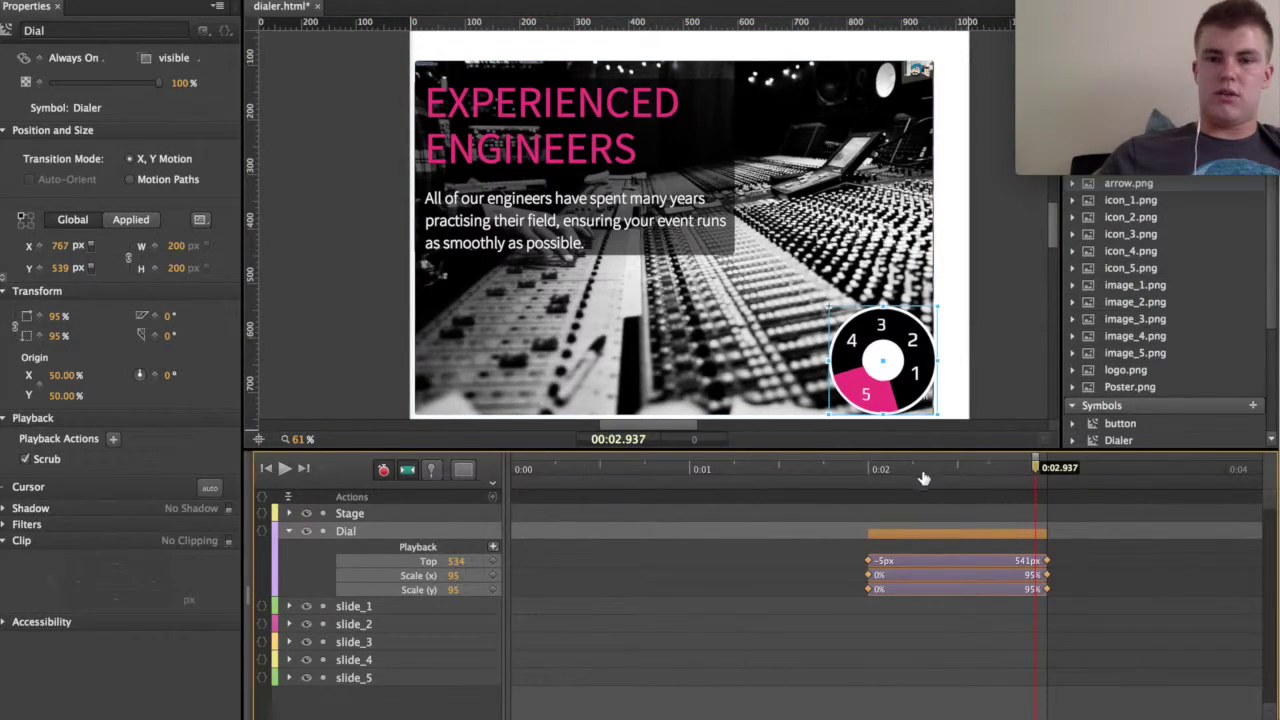
drag(928, 472, 1036, 476)
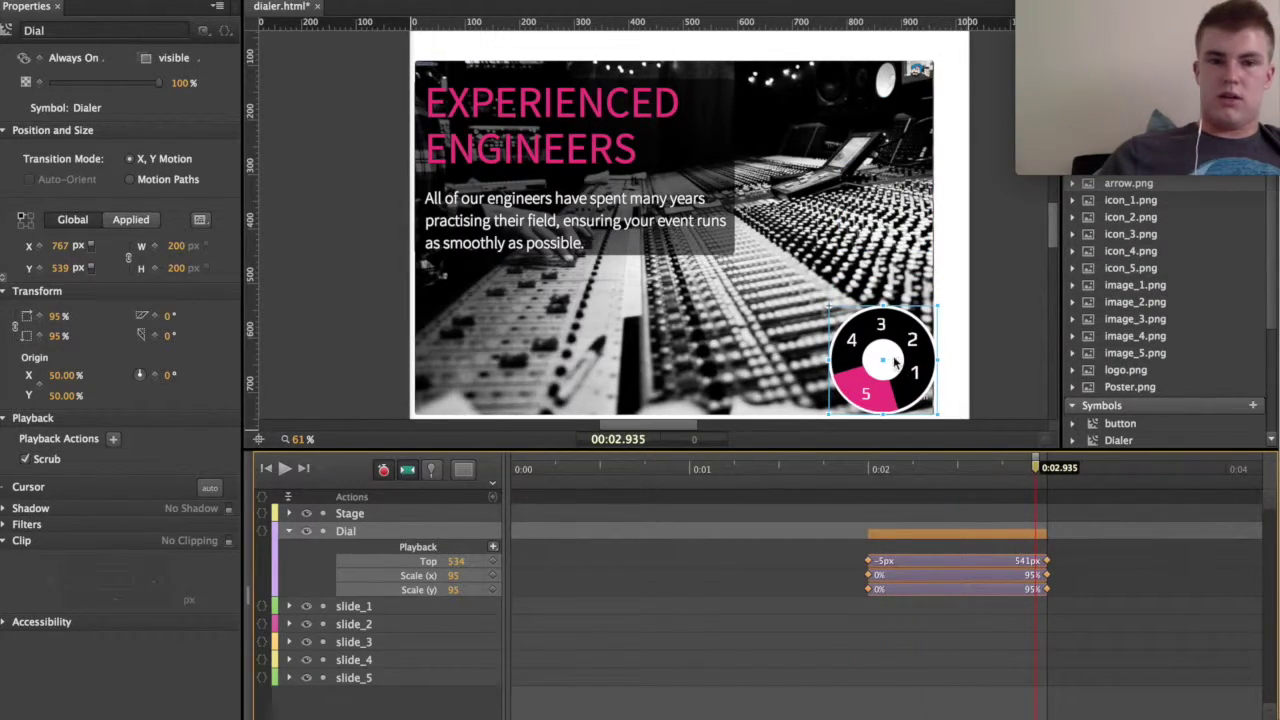
double_click(881, 367)
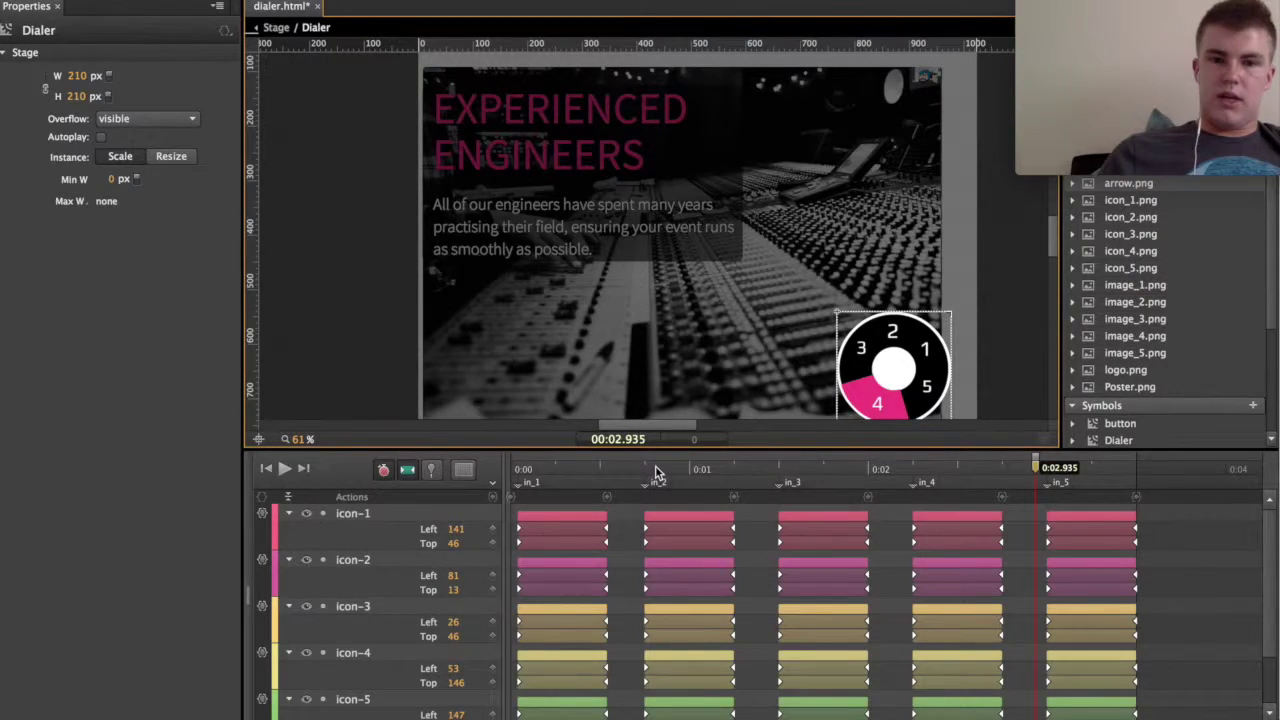
drag(653, 467, 771, 485)
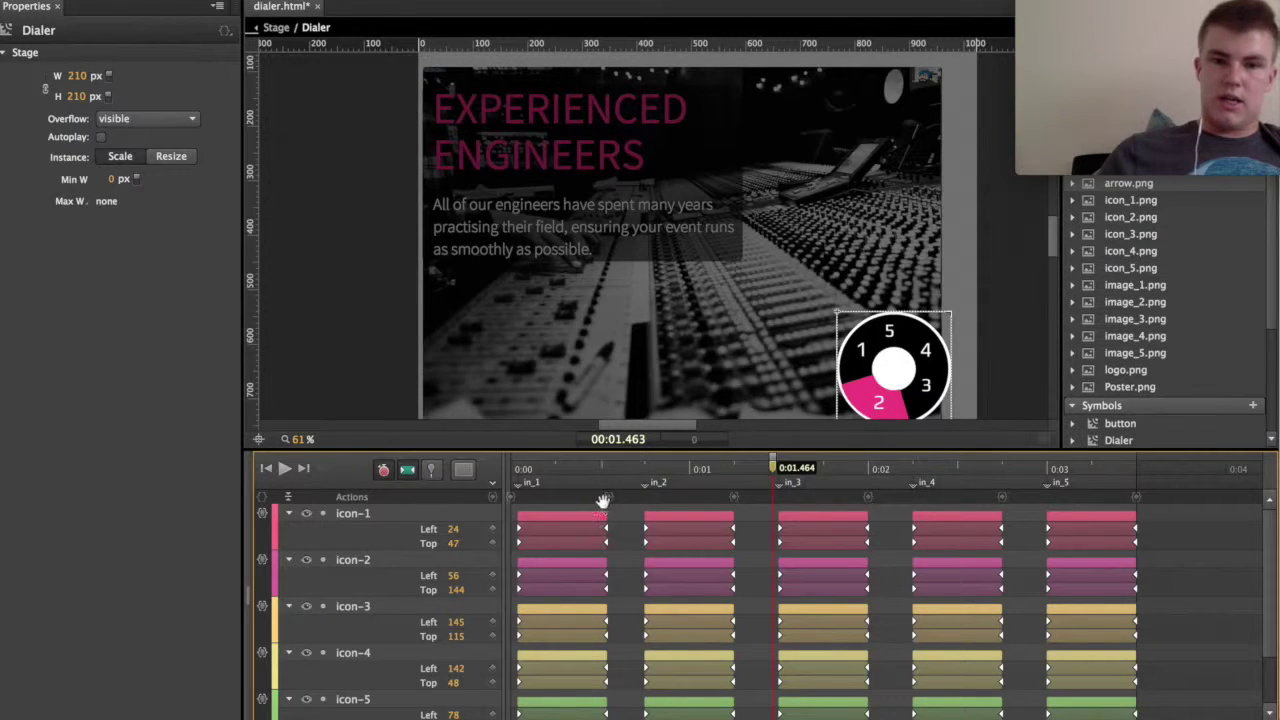
click(609, 496)
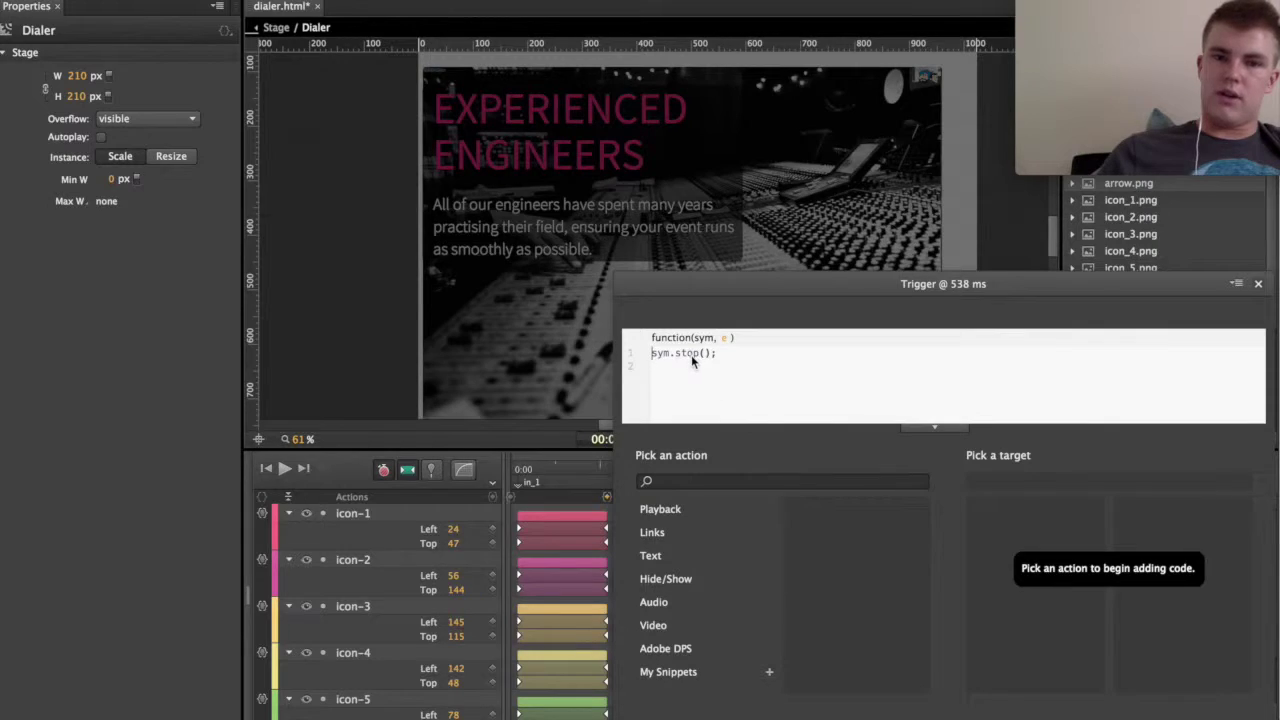
drag(693, 354, 565, 358)
click(380, 378)
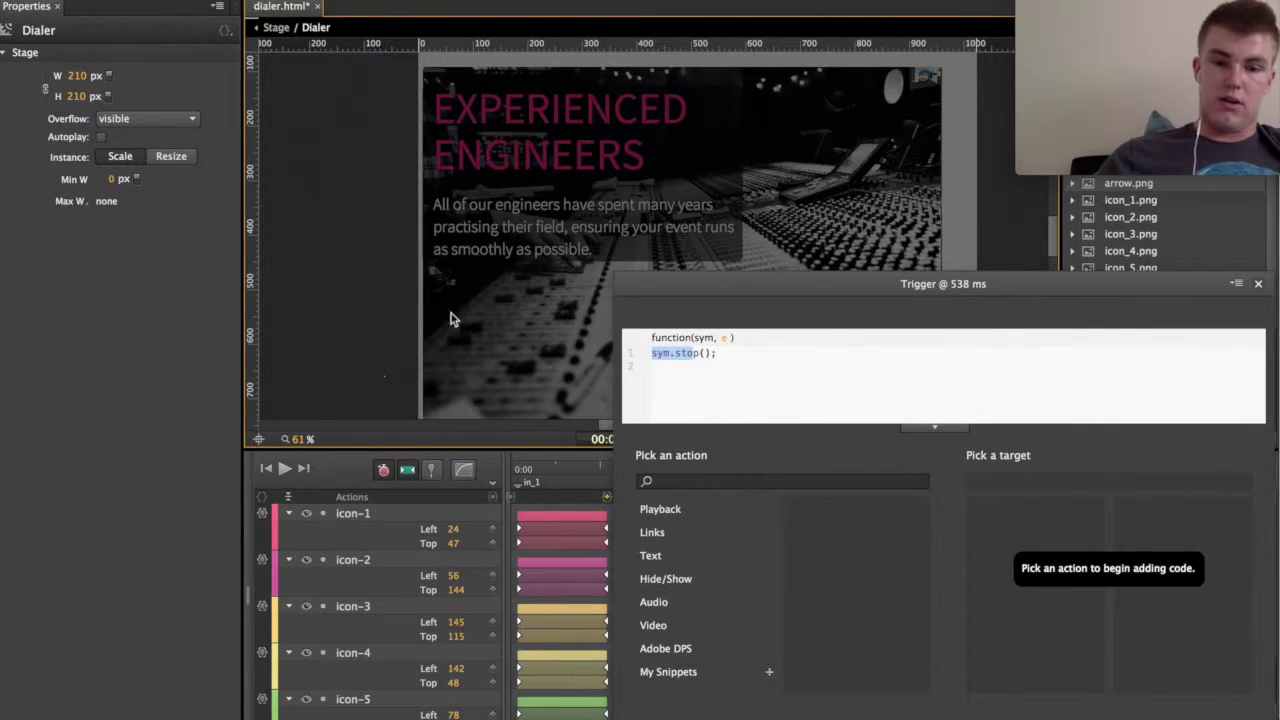
click(1258, 284)
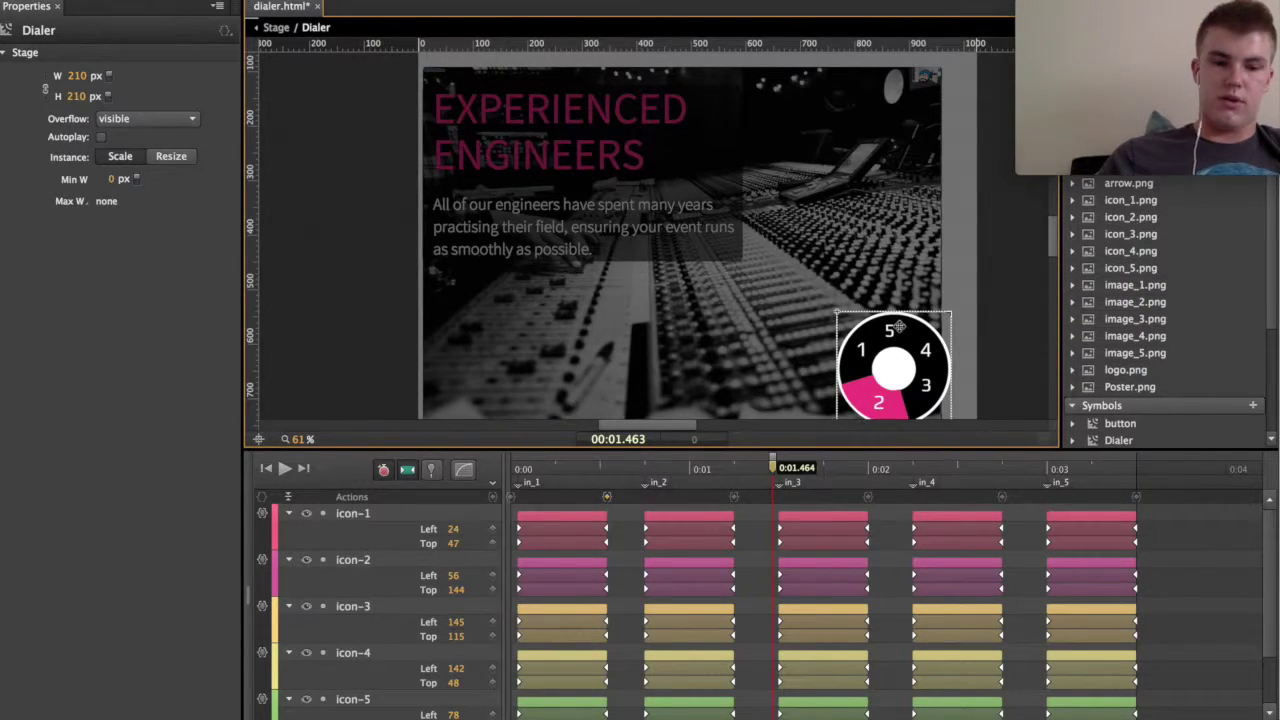
click(343, 508)
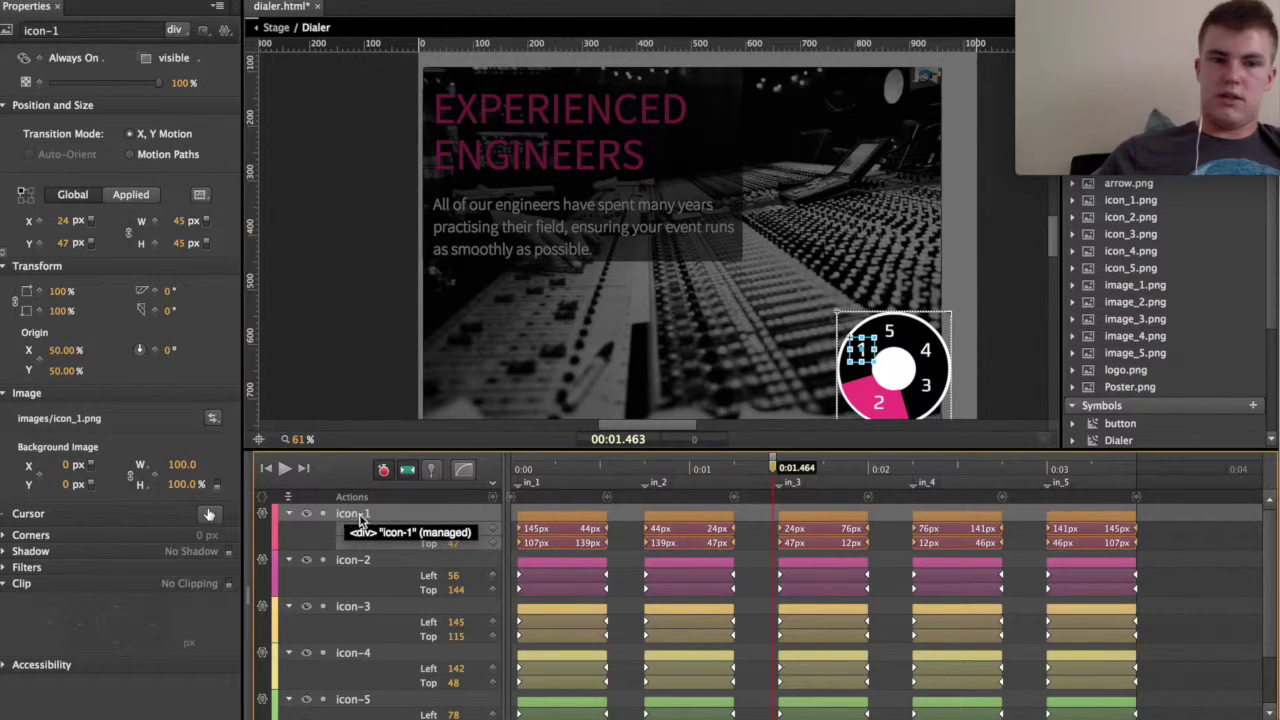
click(263, 513)
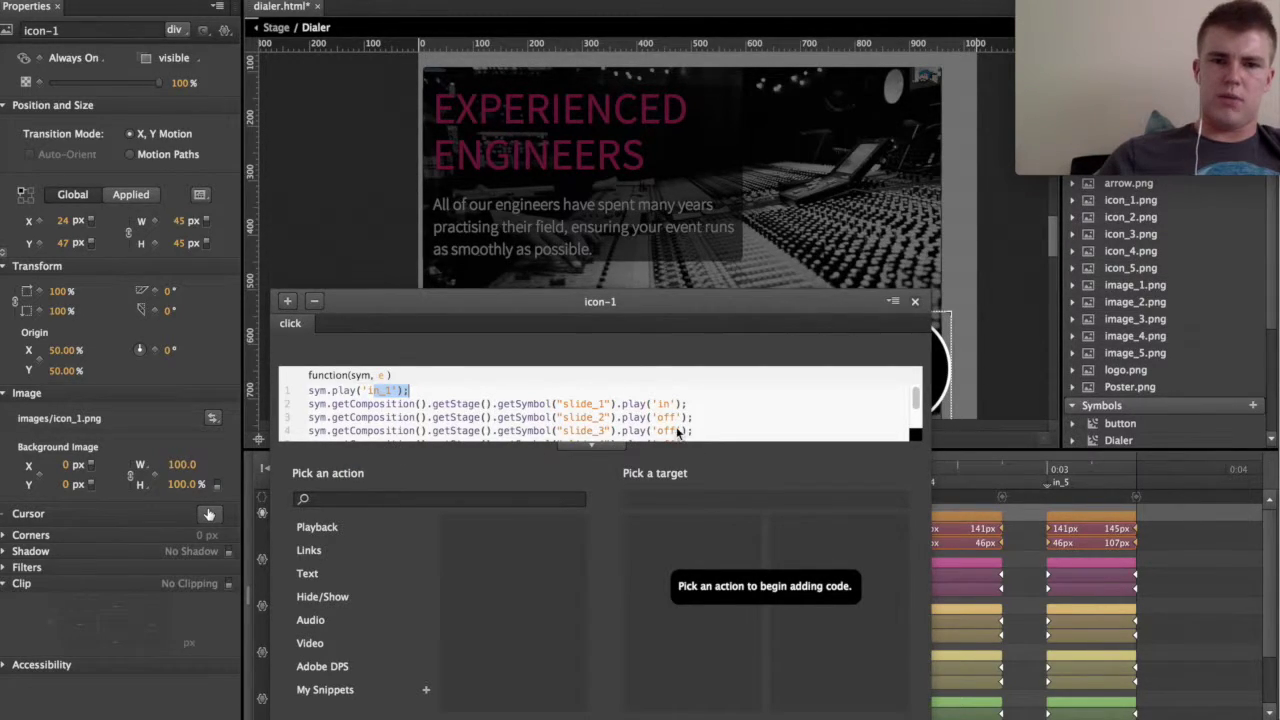
scroll(655, 416, down, 1)
scroll(654, 413, up, 1)
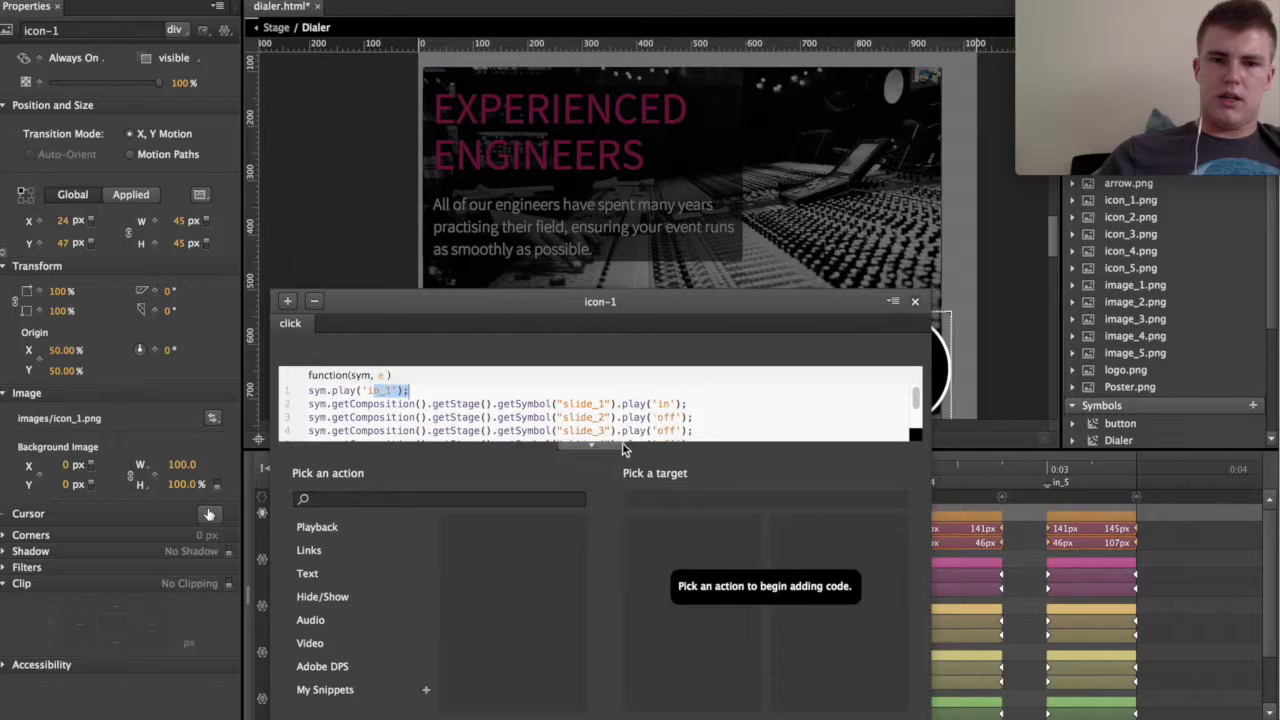
click(612, 447)
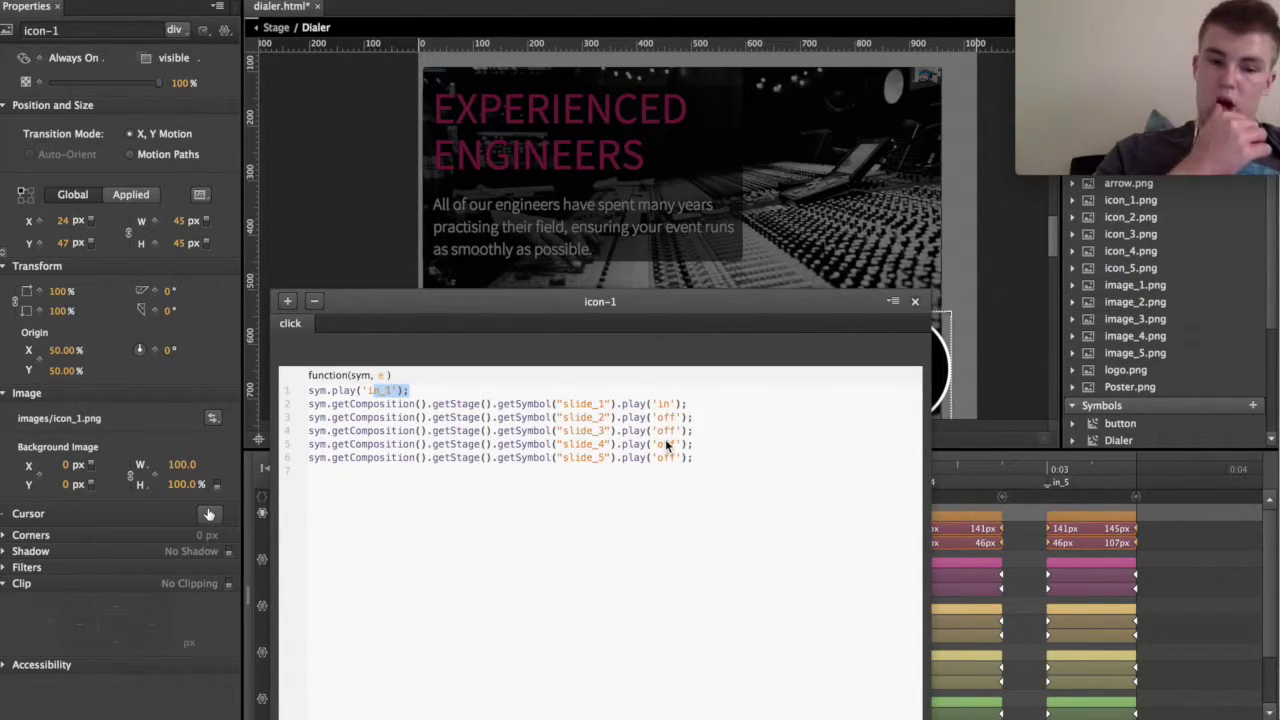
click(914, 301)
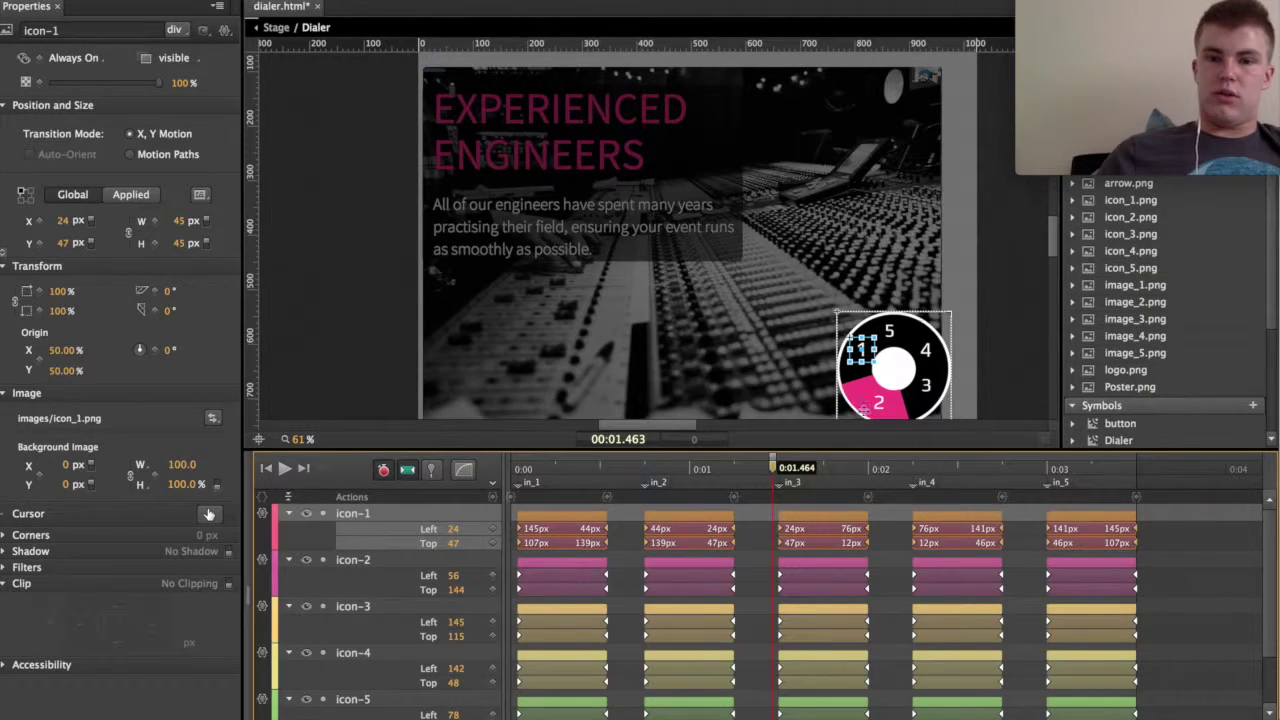
click(533, 483)
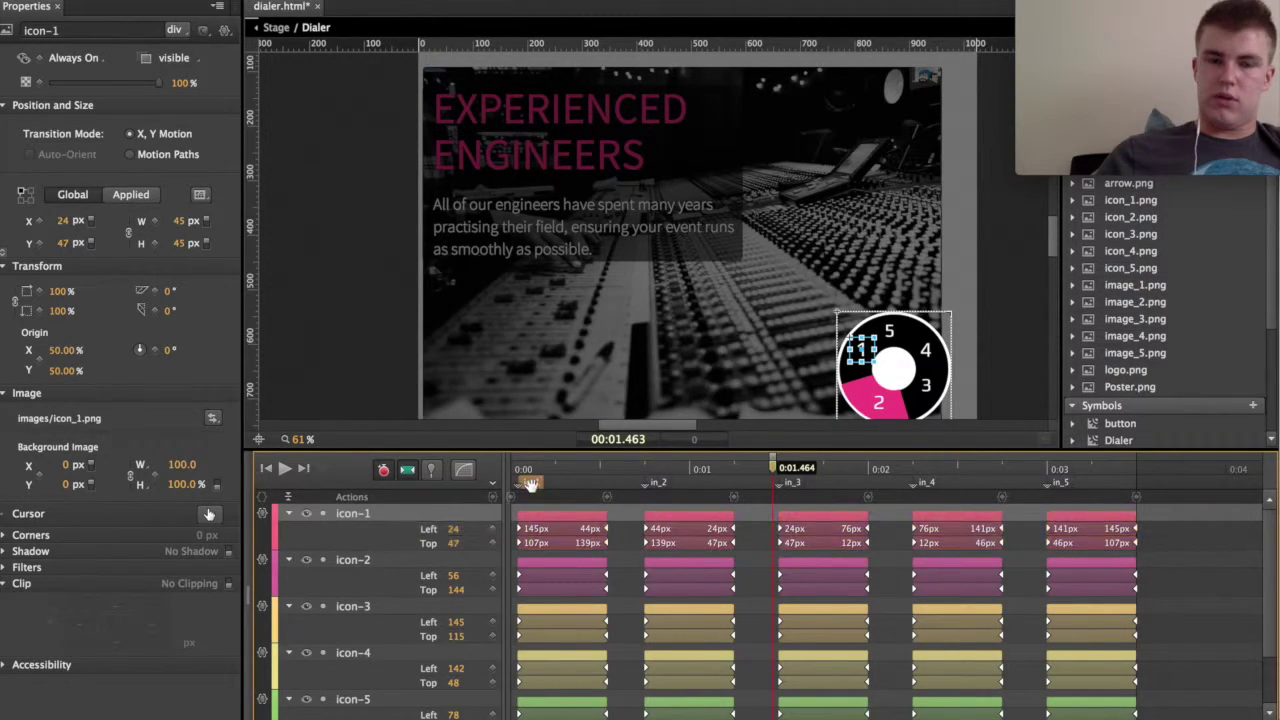
click(658, 482)
click(791, 483)
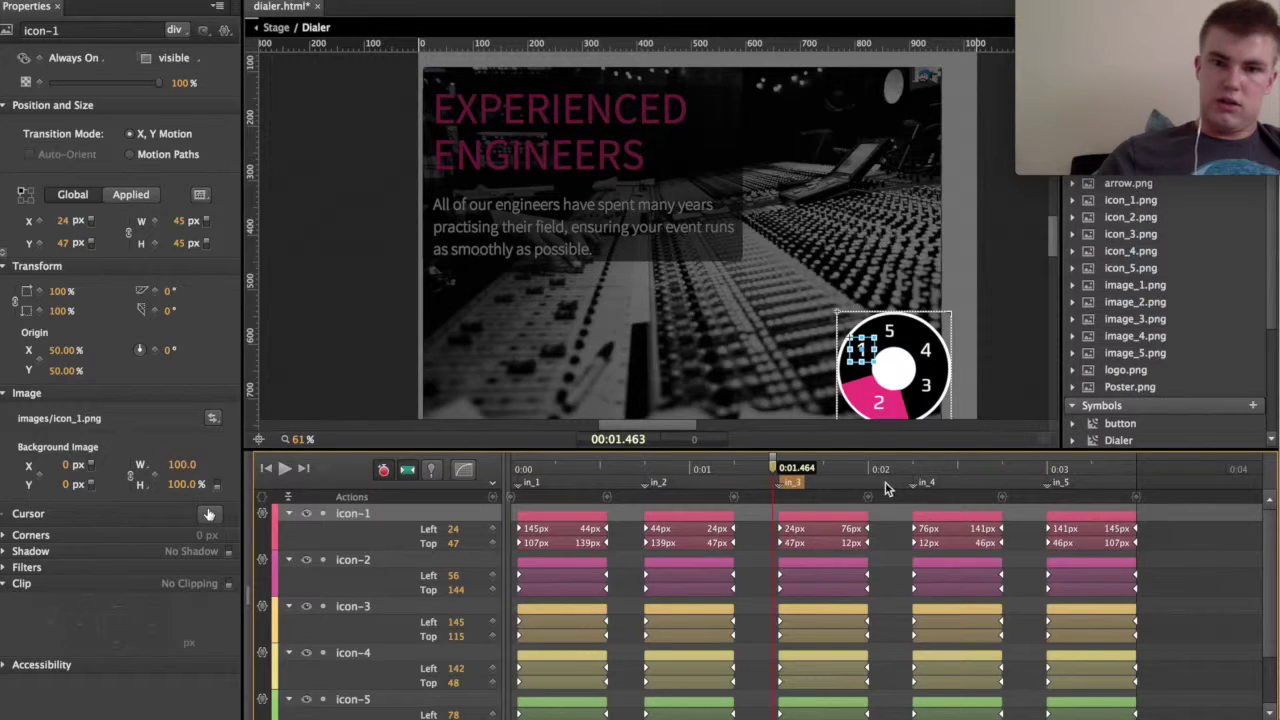
click(914, 482)
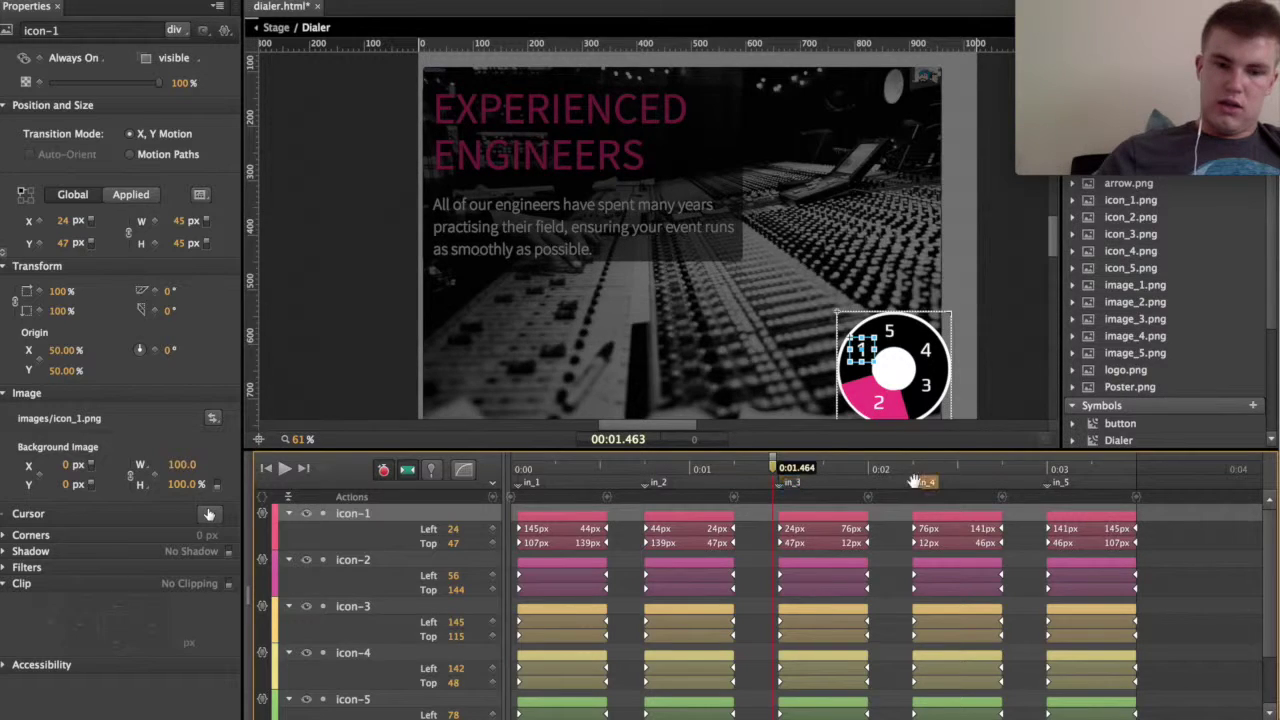
click(1012, 479)
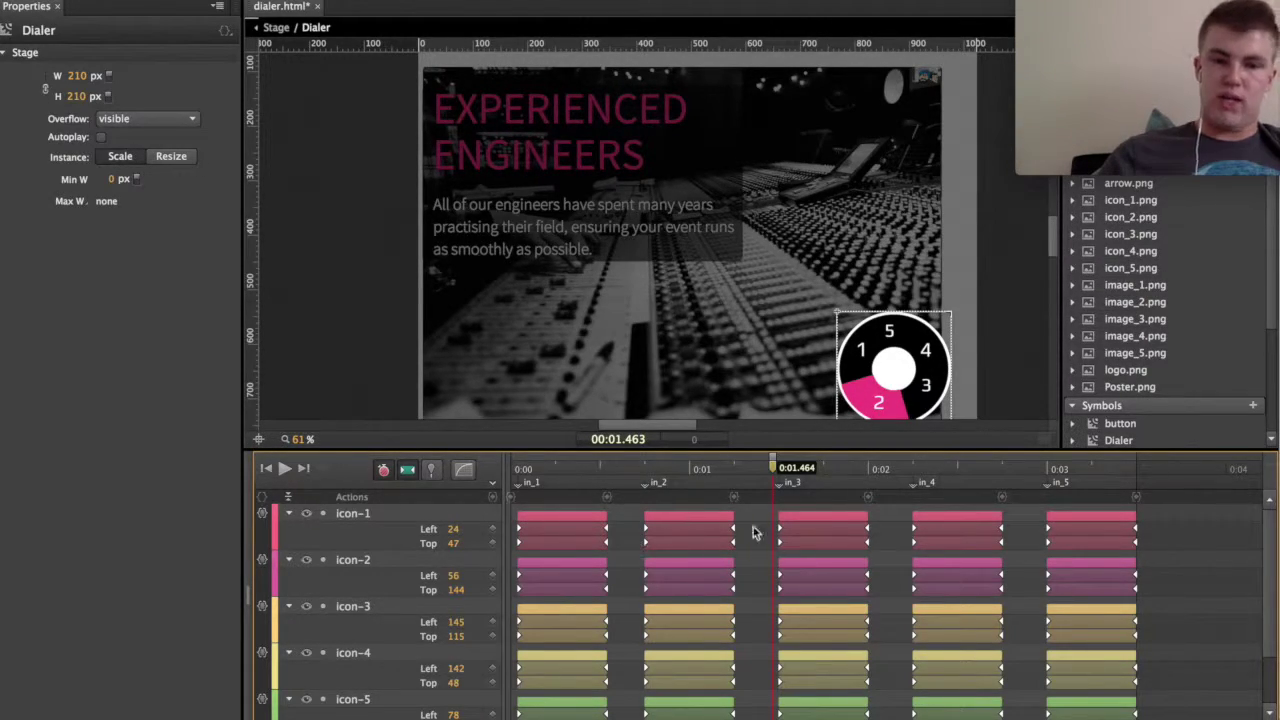
click(362, 514)
click(264, 514)
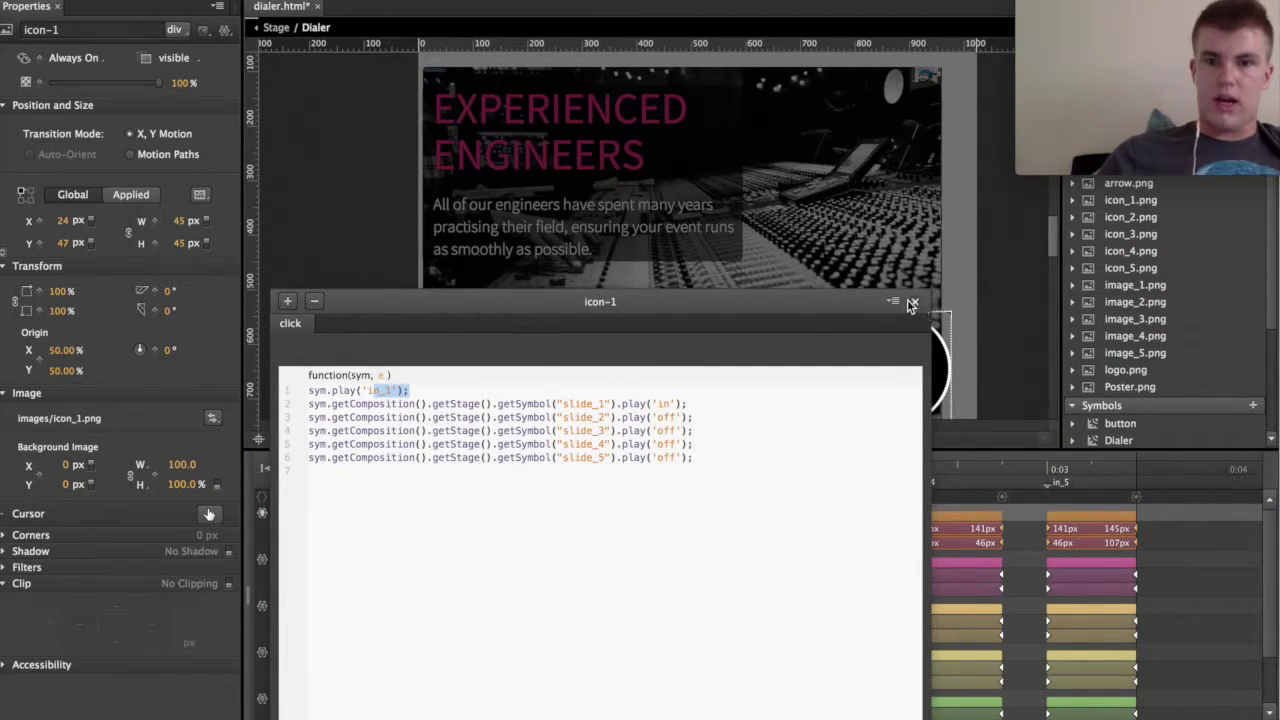
click(912, 303)
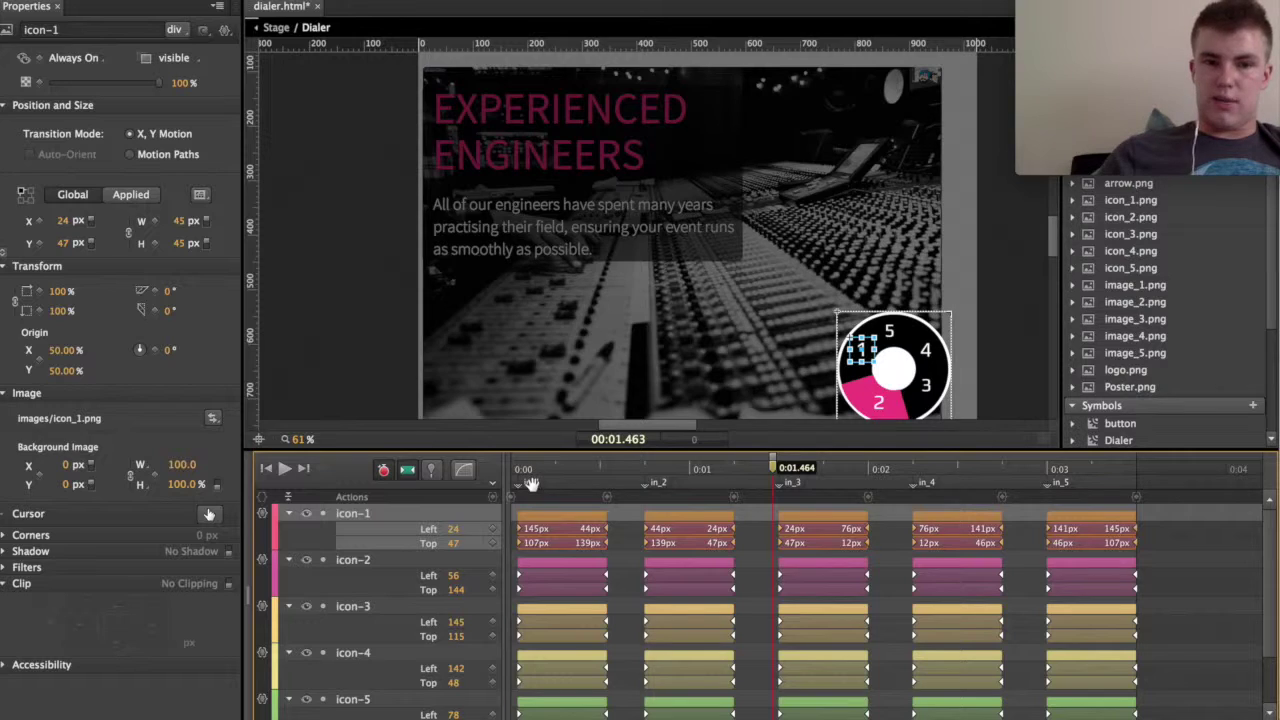
click(263, 559)
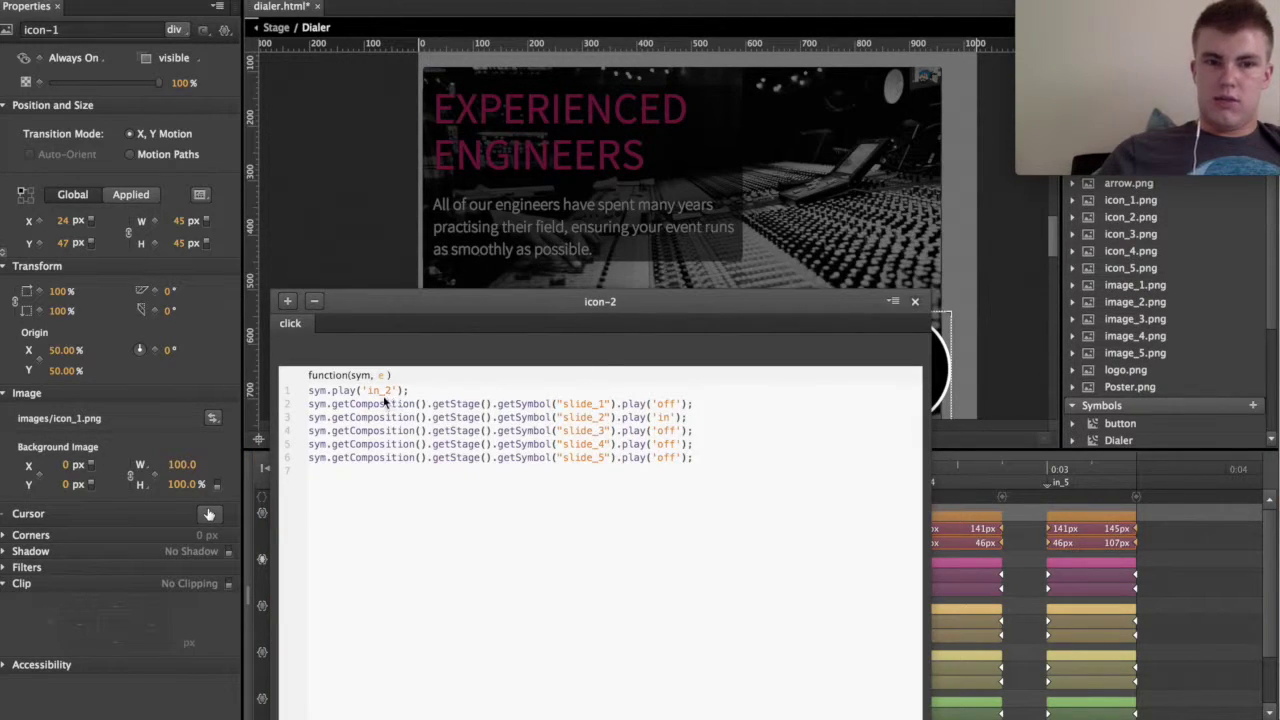
click(914, 301)
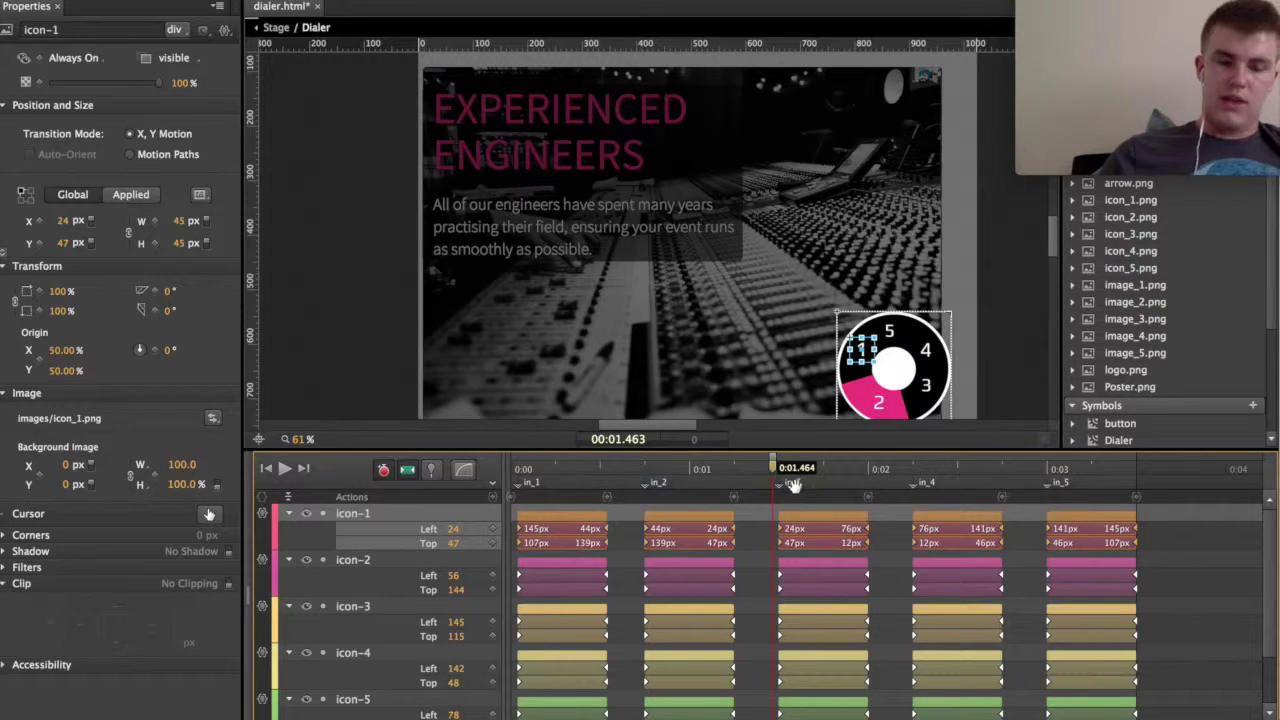
click(352, 563)
click(261, 561)
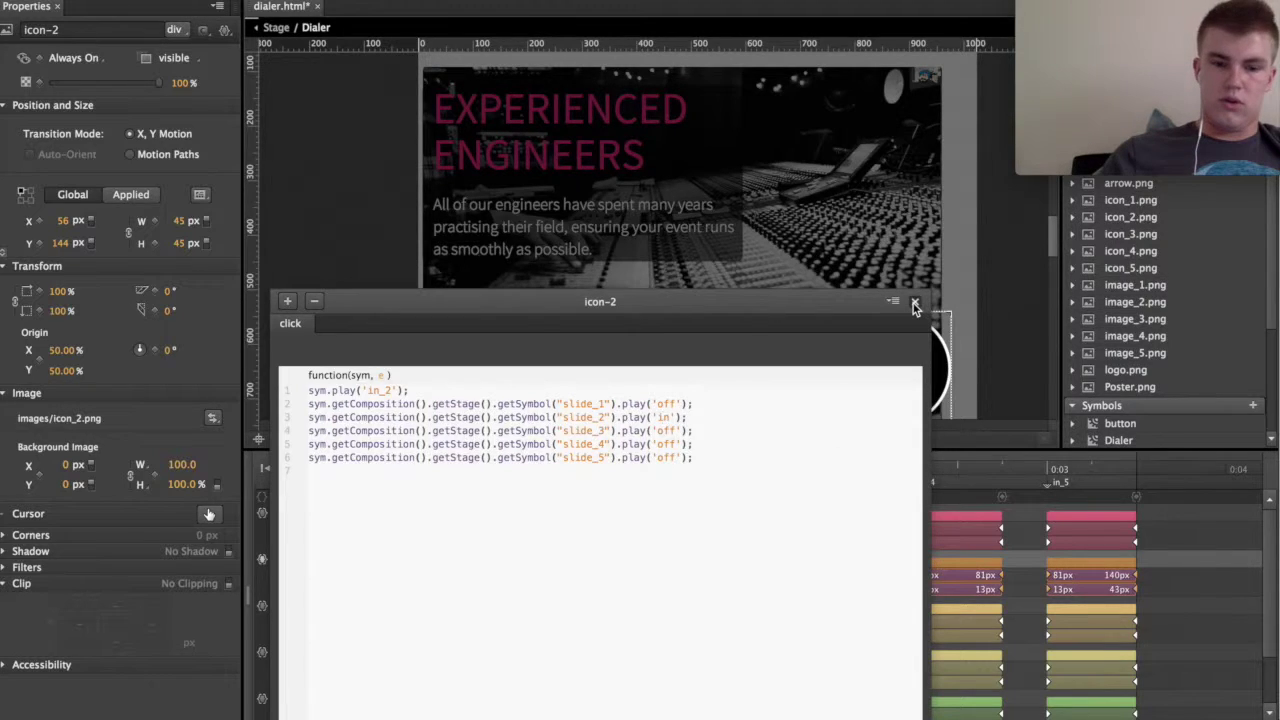
click(914, 301)
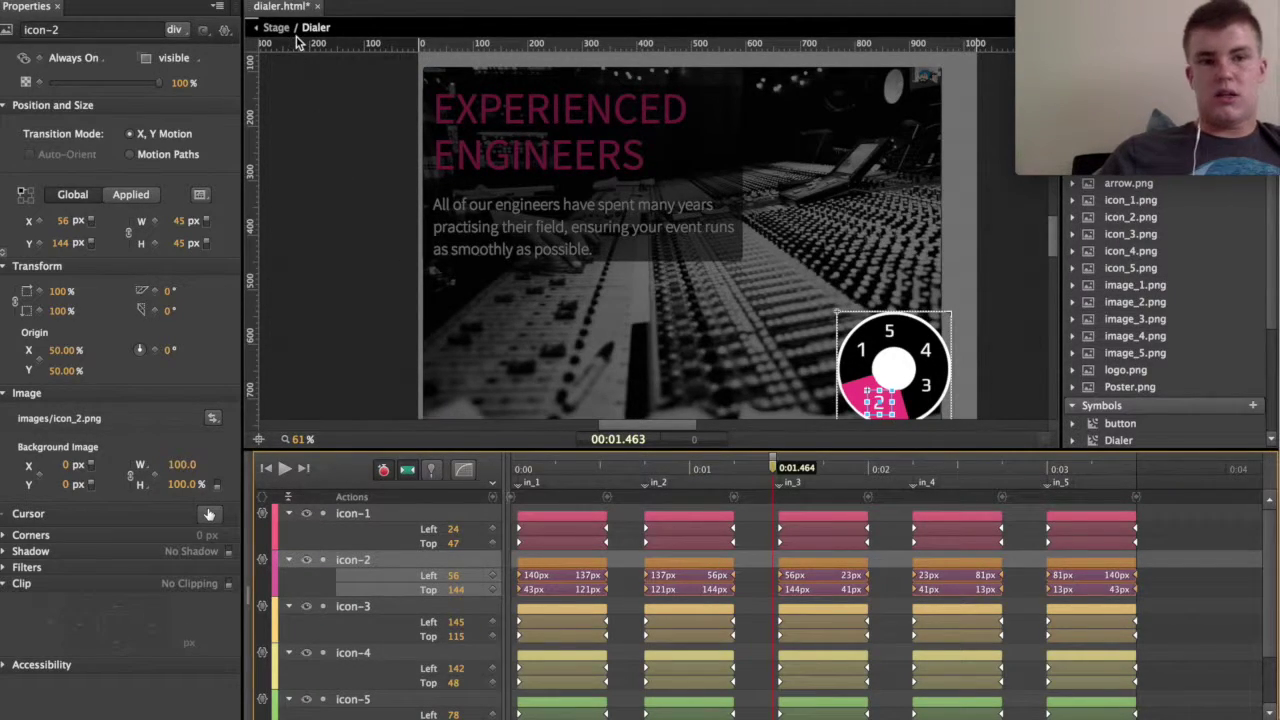
Step: Clear the Dialer selection and return to the Stage timeline via the breadcrumb
click(308, 181)
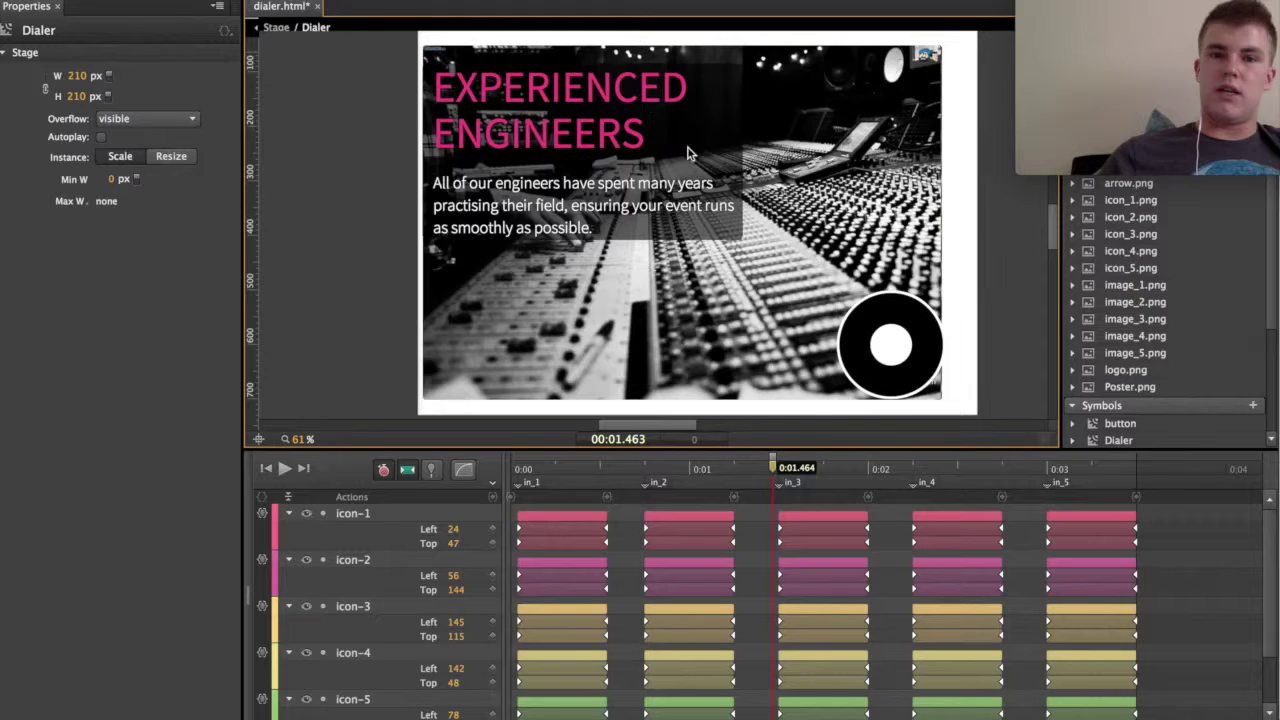
click(276, 27)
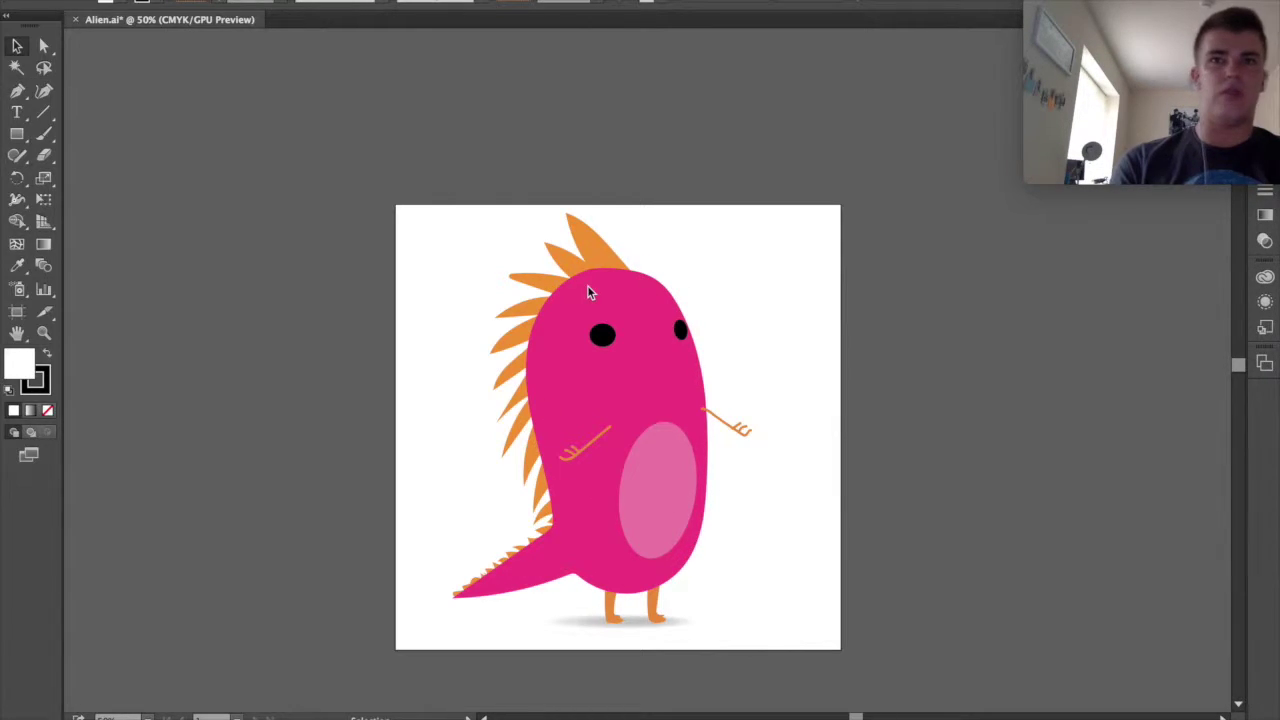
Step: Restore the hidden panels and inspect Alien.ai's layers, briefly selecting the Shadow ellipse
key(shift+Tab)
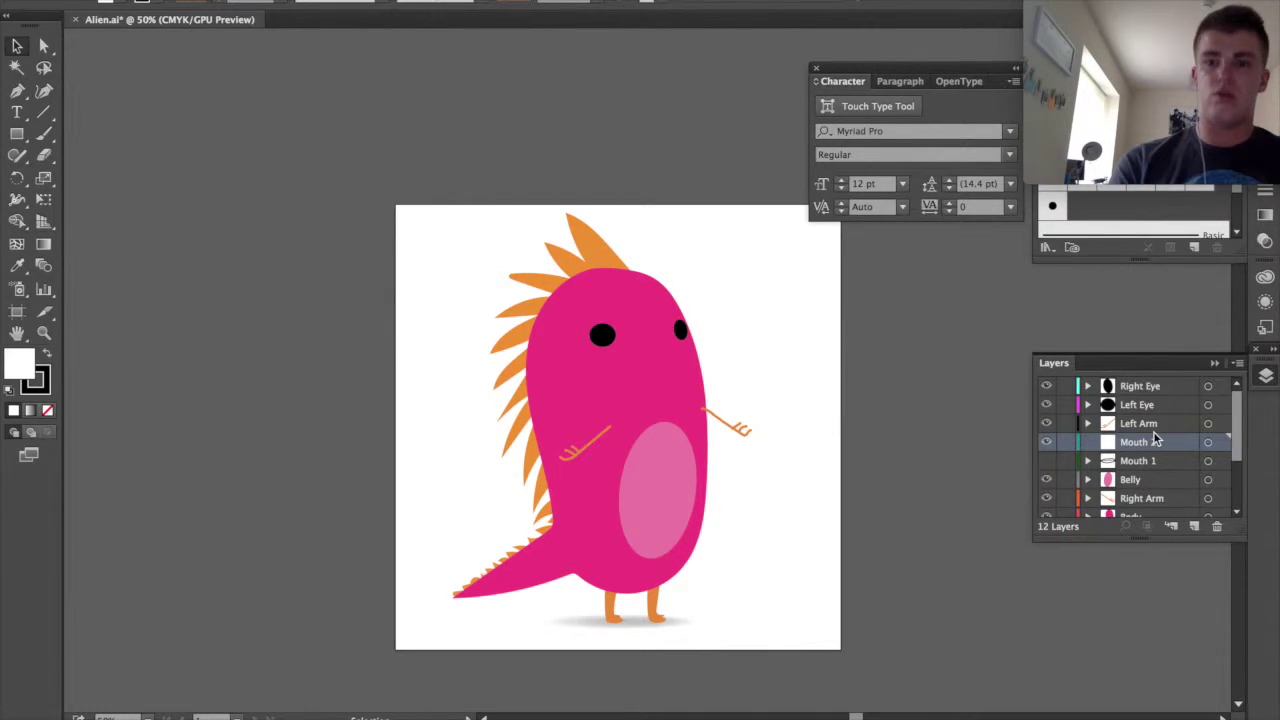
scroll(1155, 440, down, 5)
scroll(1114, 437, up, 5)
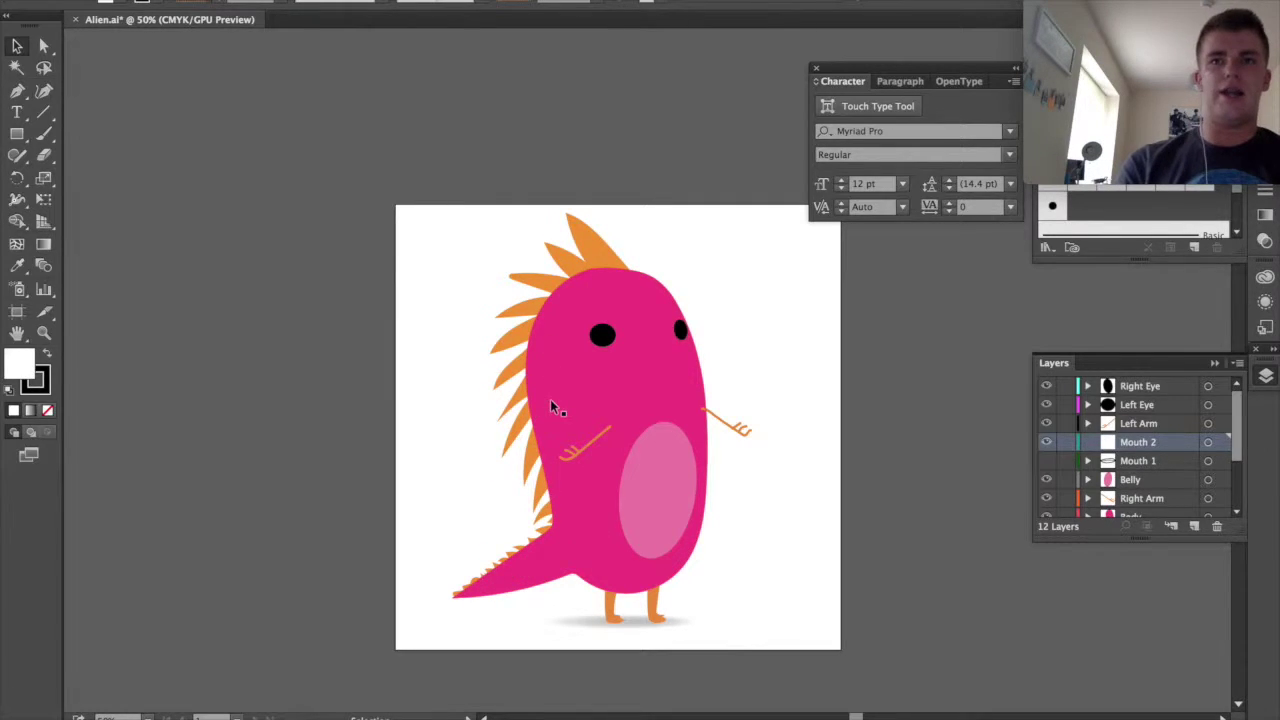
click(635, 623)
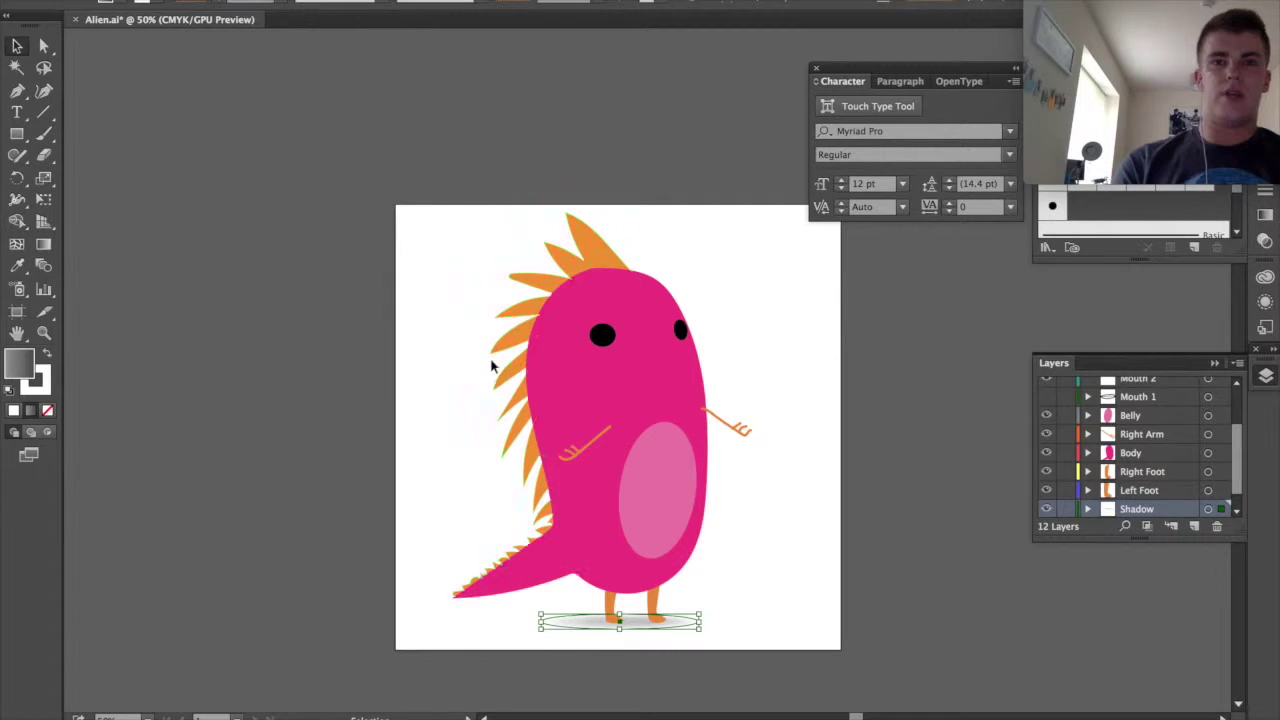
click(466, 396)
Step: Switch from Illustrator to After Effects using the Dock
mouse_move(628, 708)
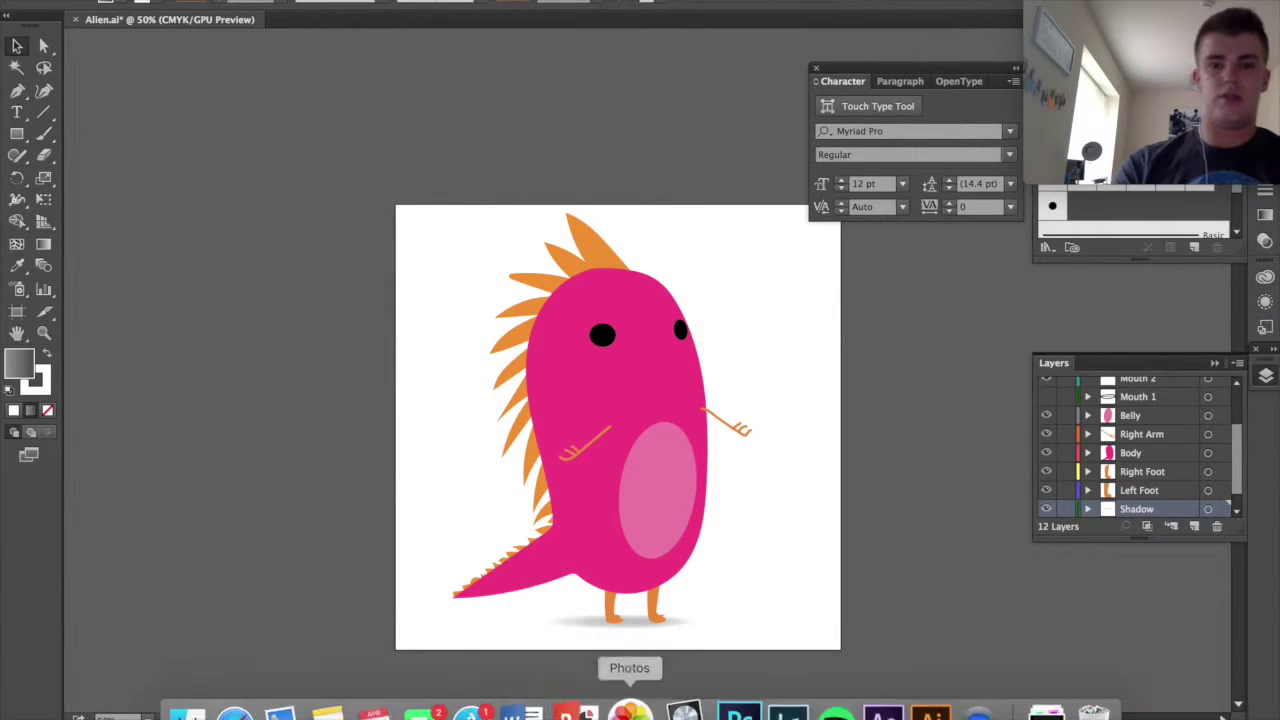
click(914, 708)
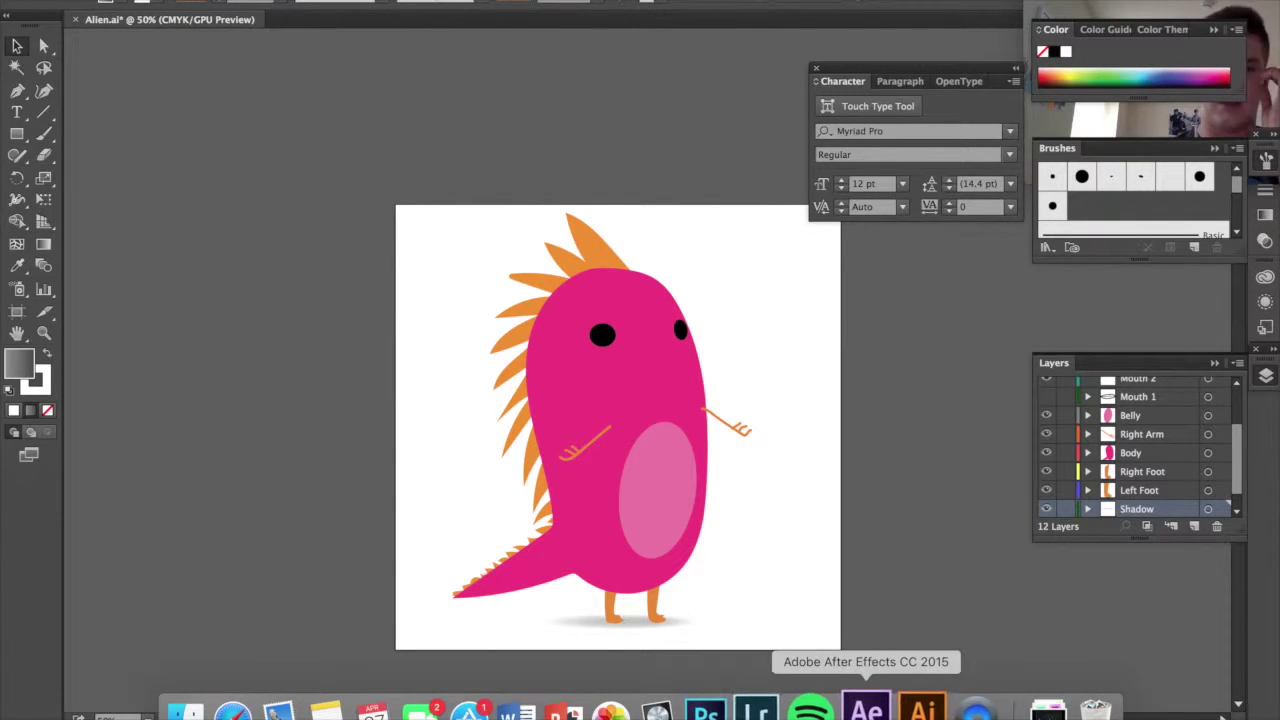
click(857, 703)
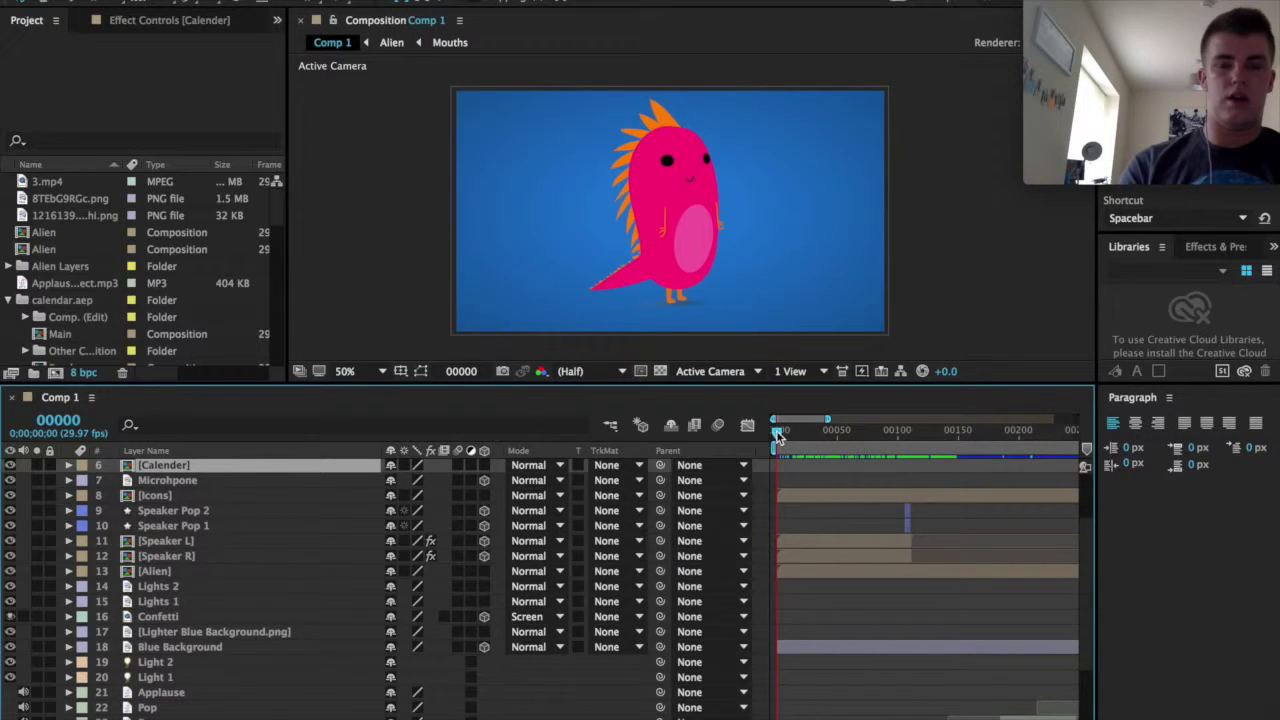
Step: Open the Alien precomp, zoom in and select its Body, then return to Comp 1
double_click(206, 571)
scroll(699, 264, up, 2)
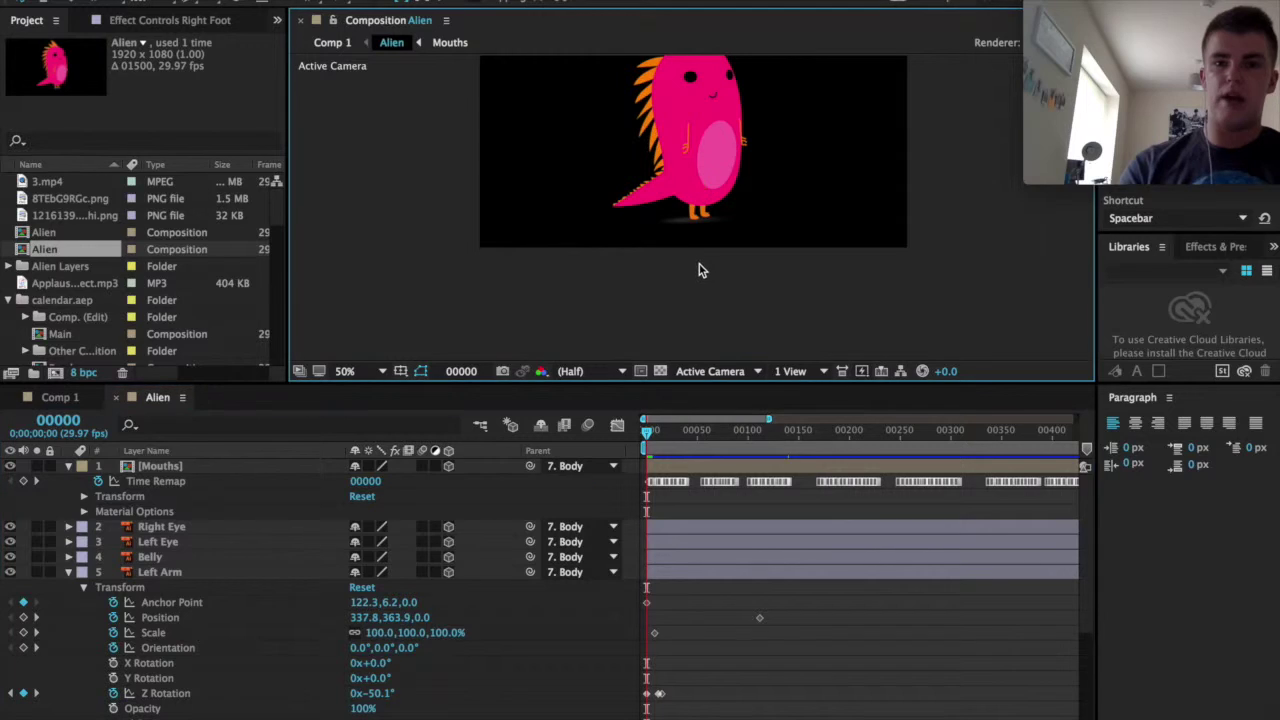
scroll(677, 176, up, 5)
scroll(677, 180, down, 10)
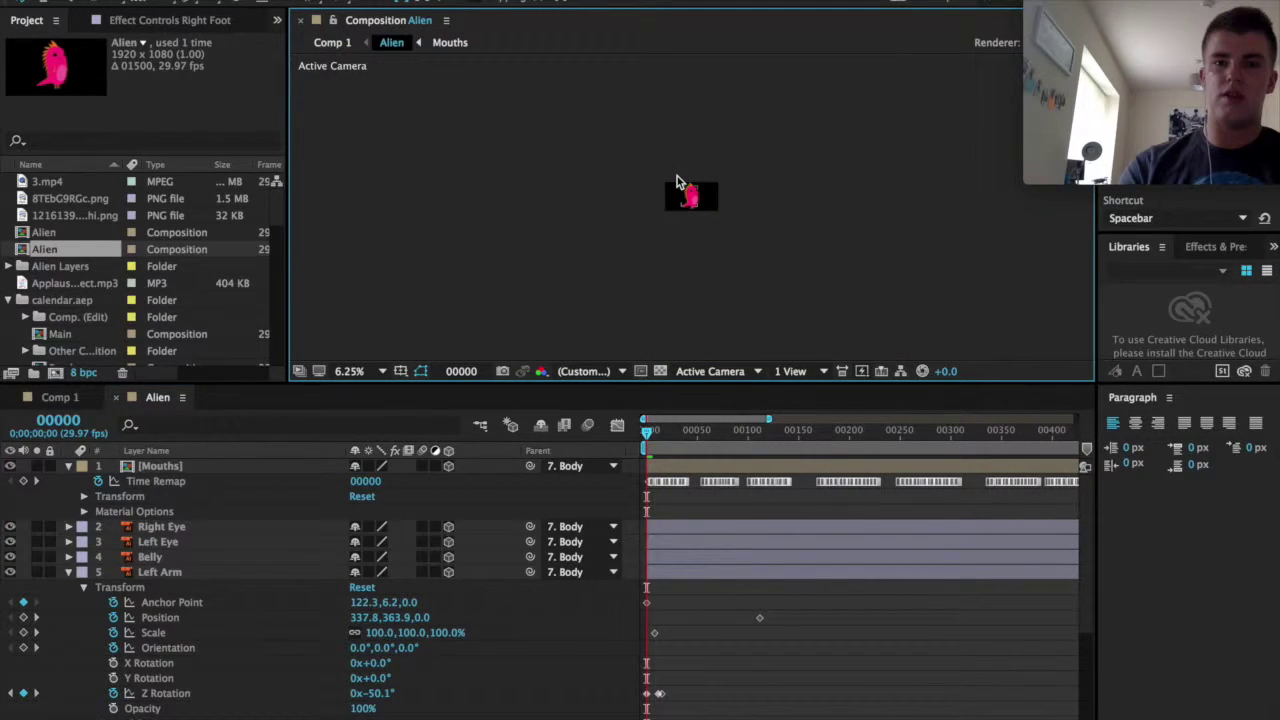
scroll(677, 182, up, 2)
click(697, 163)
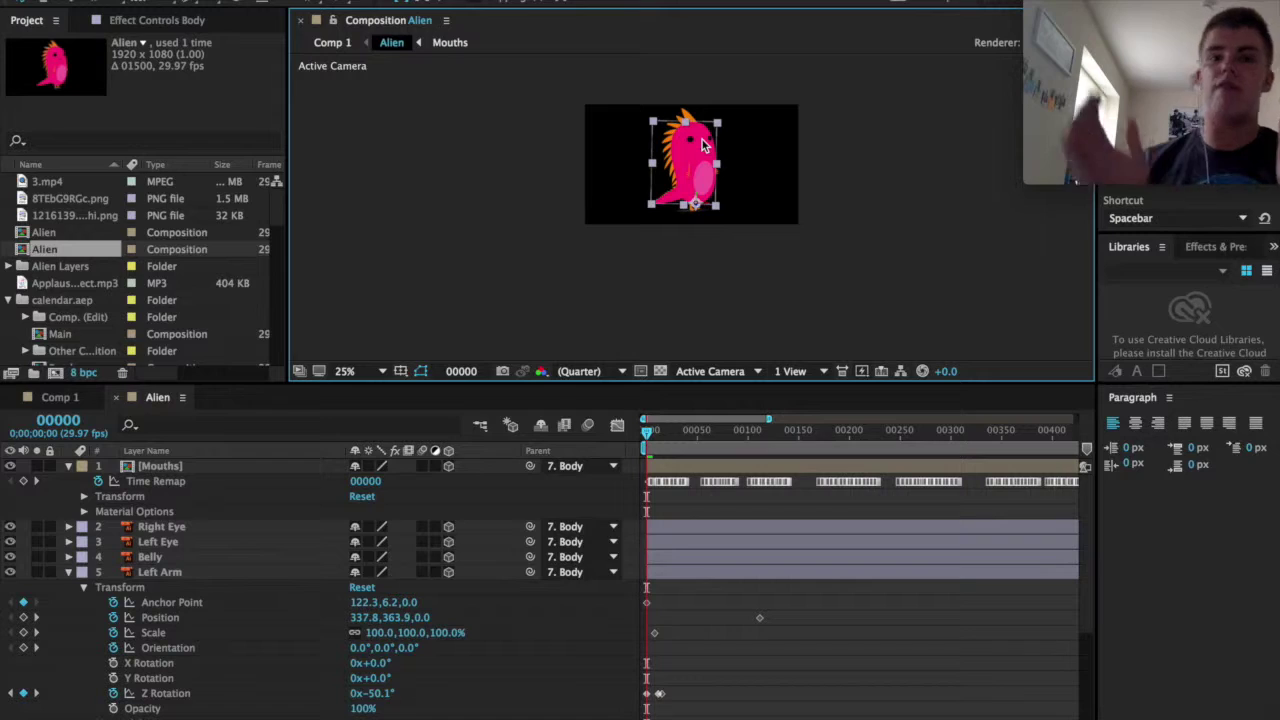
click(338, 43)
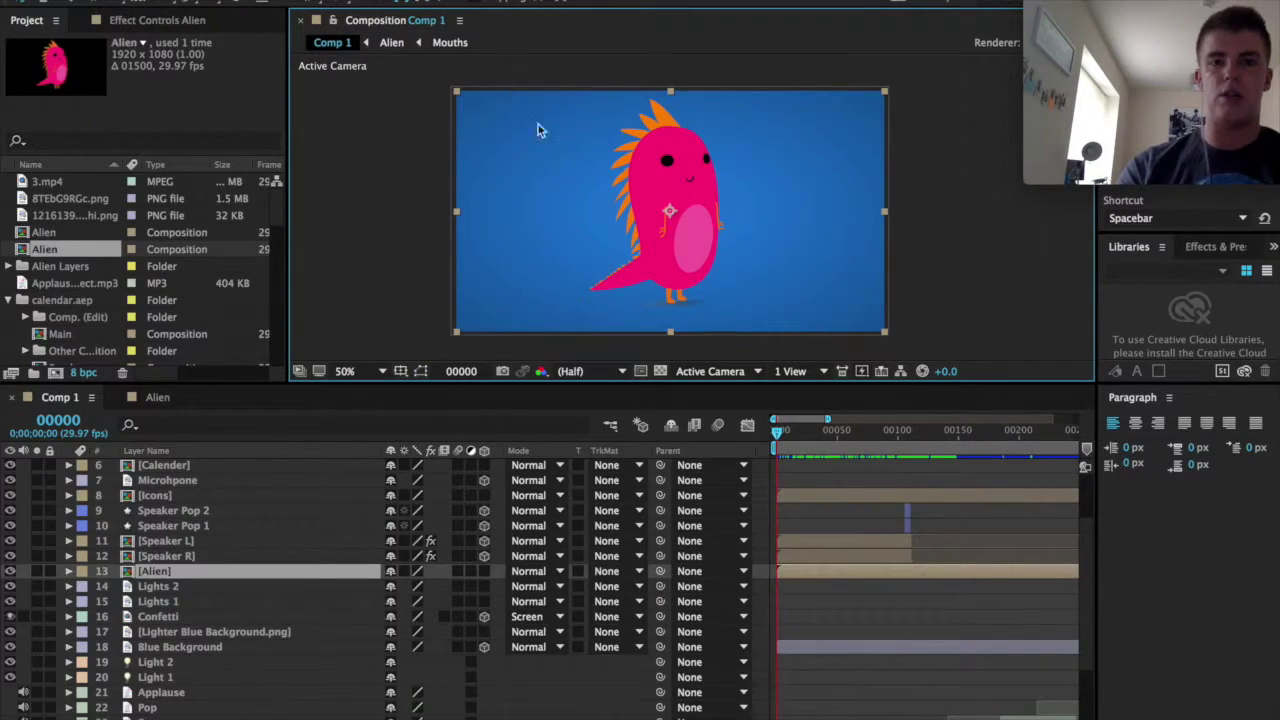
Step: Scrub Comp 1 forward to frame 00110, previewing the speakers and dancing alien
mouse_move(777, 432)
mouse_down()
mouse_move(801, 437)
mouse_move(781, 437)
mouse_up()
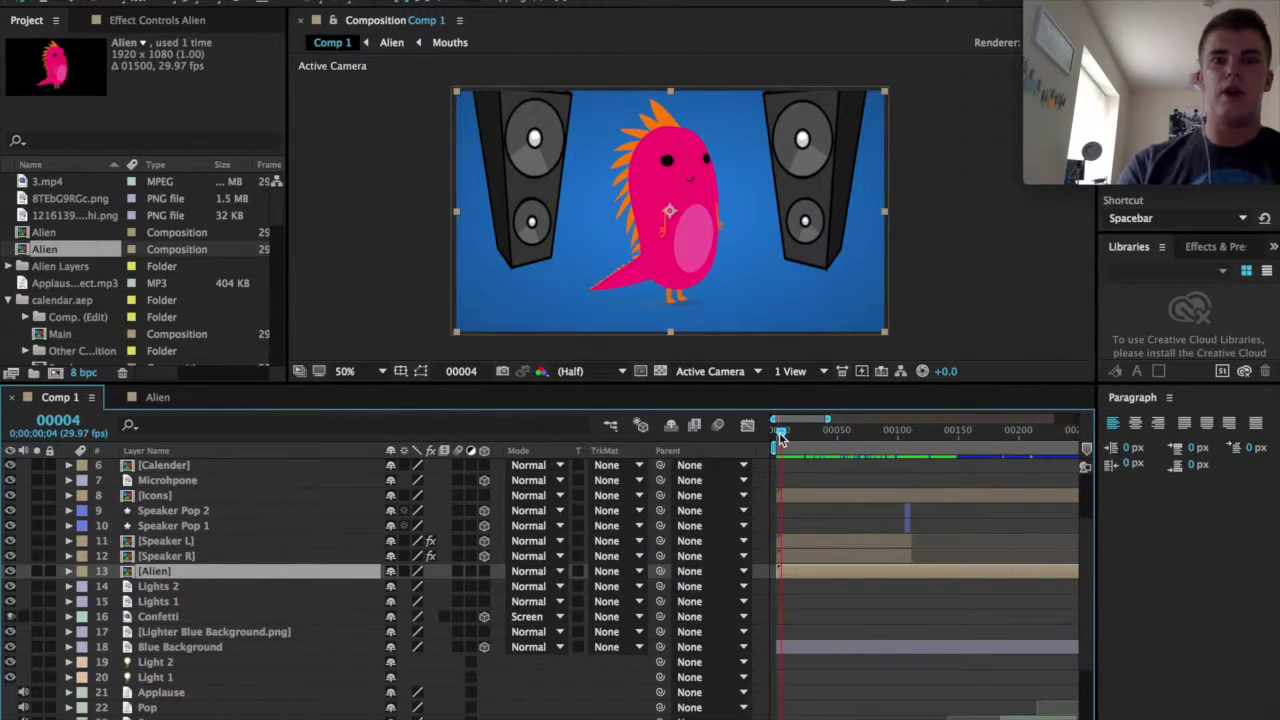
drag(781, 437, 786, 443)
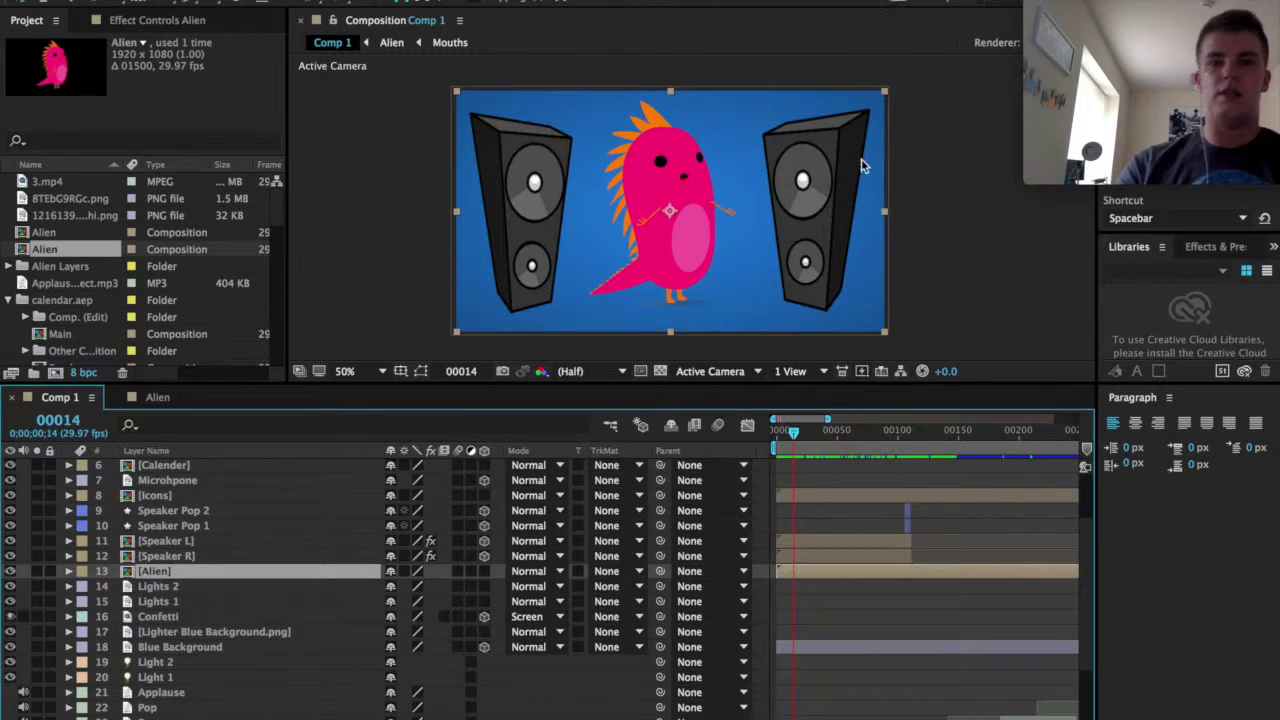
click(814, 182)
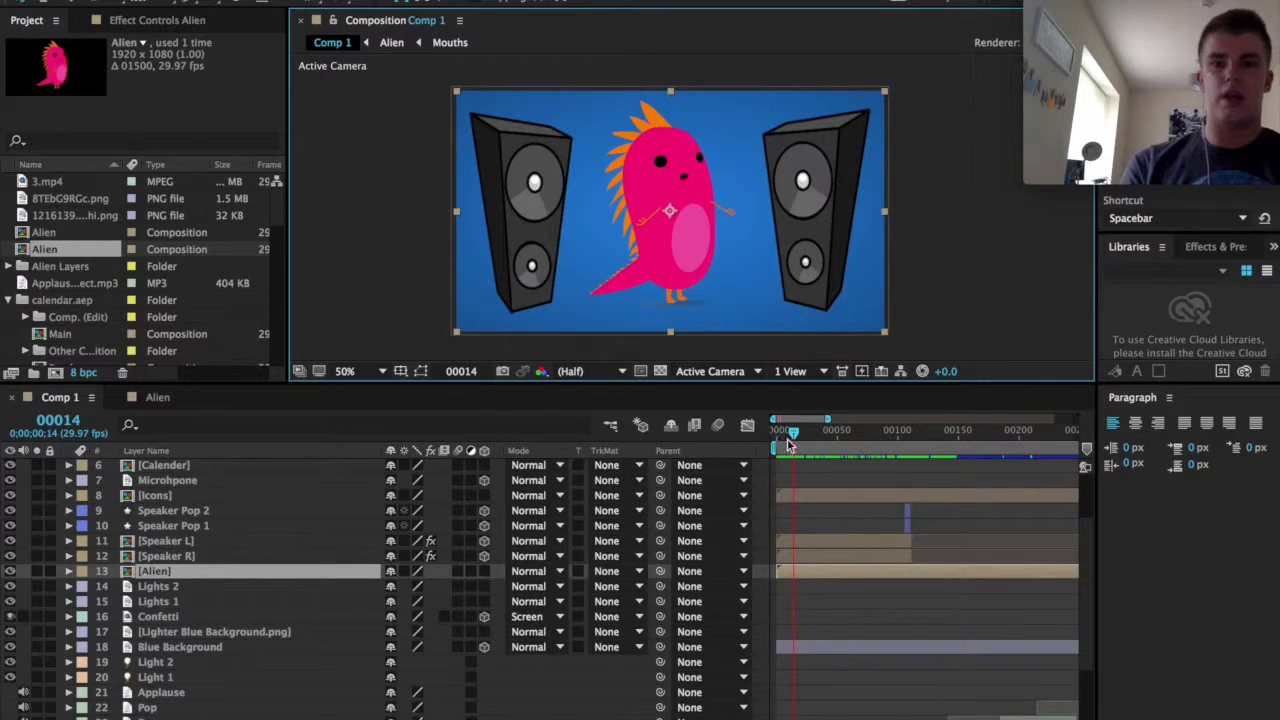
drag(795, 436, 824, 436)
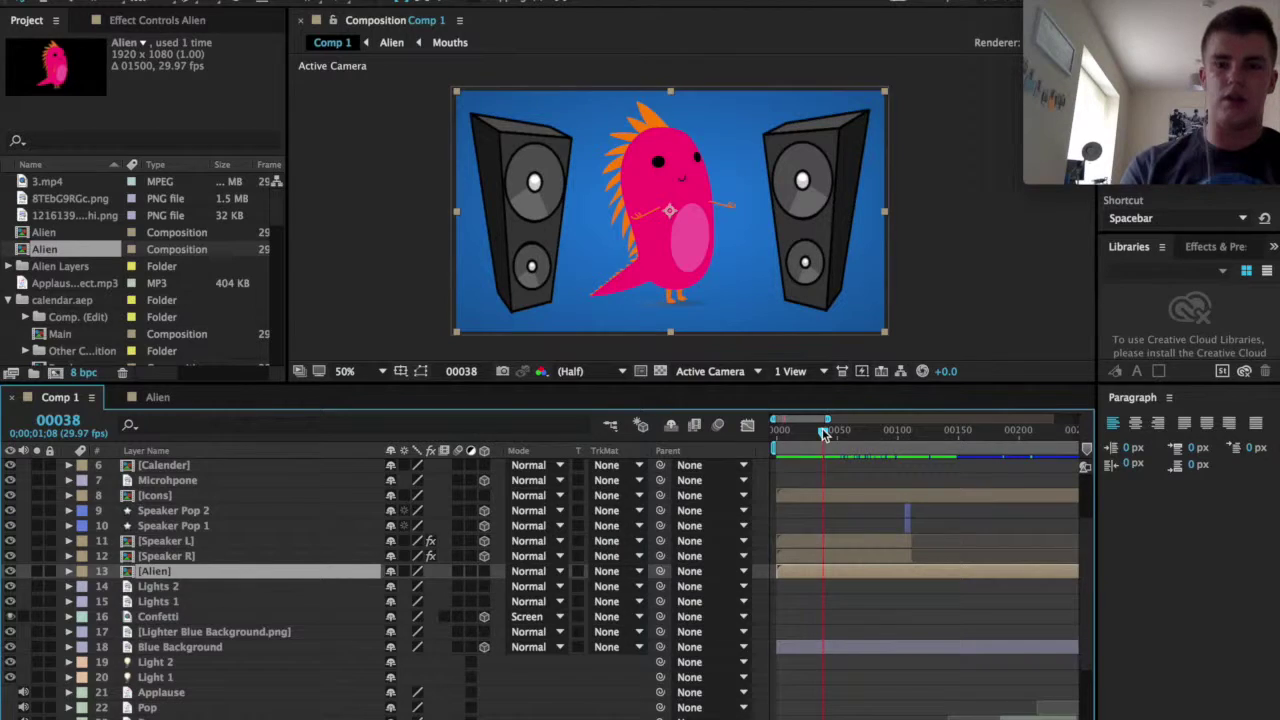
drag(824, 436, 857, 436)
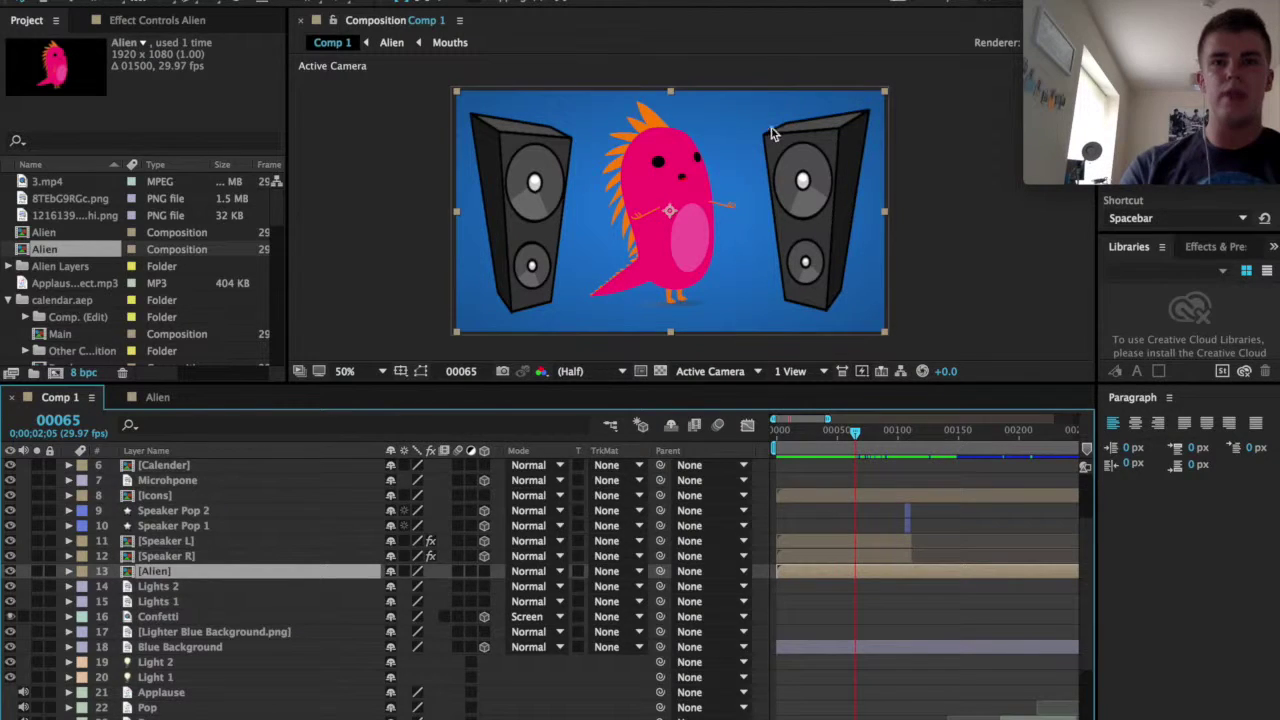
drag(855, 436, 909, 436)
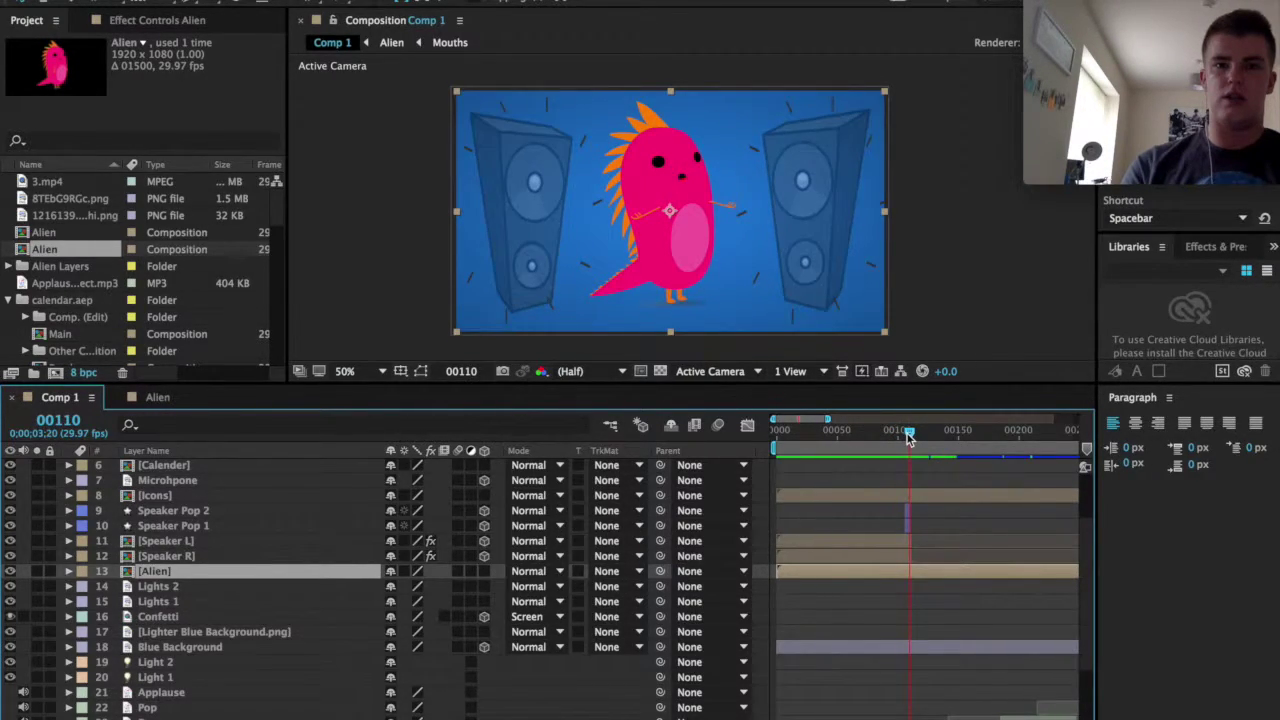
click(505, 110)
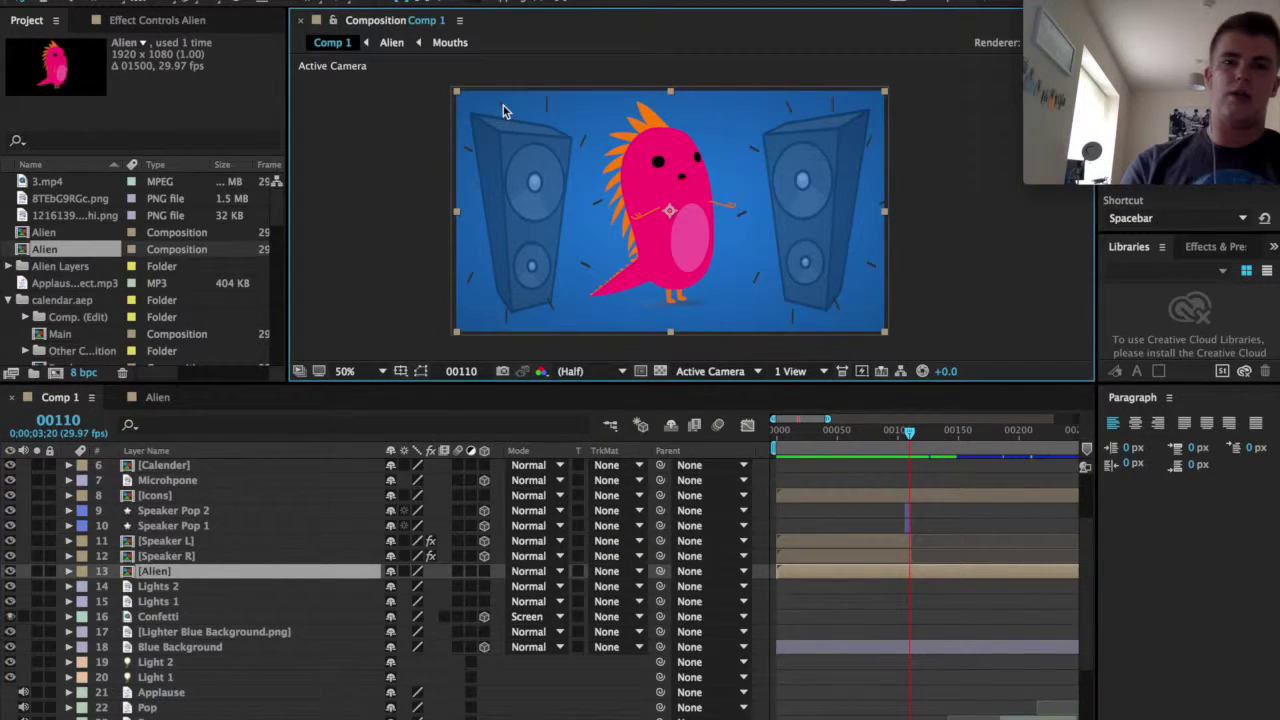
Step: Preview the speakers fading out around frame 110 in the timeline
click(908, 433)
drag(908, 433, 908, 433)
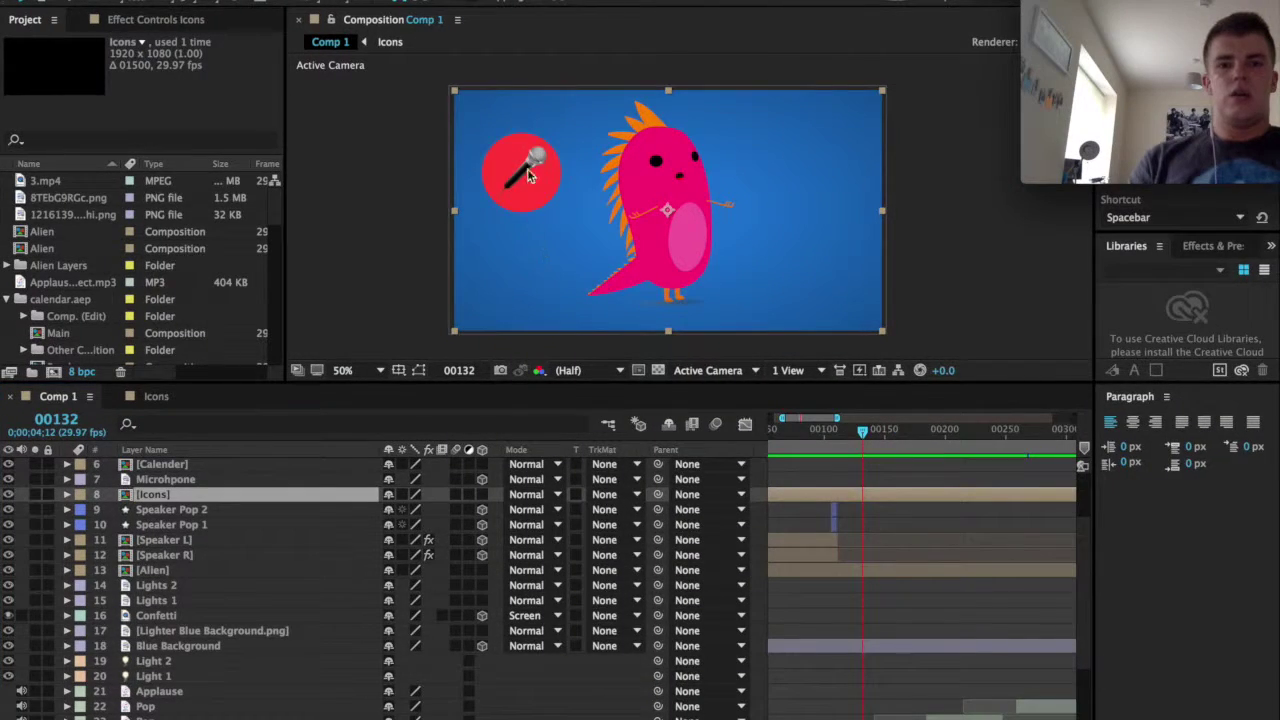
mouse_move(860, 712)
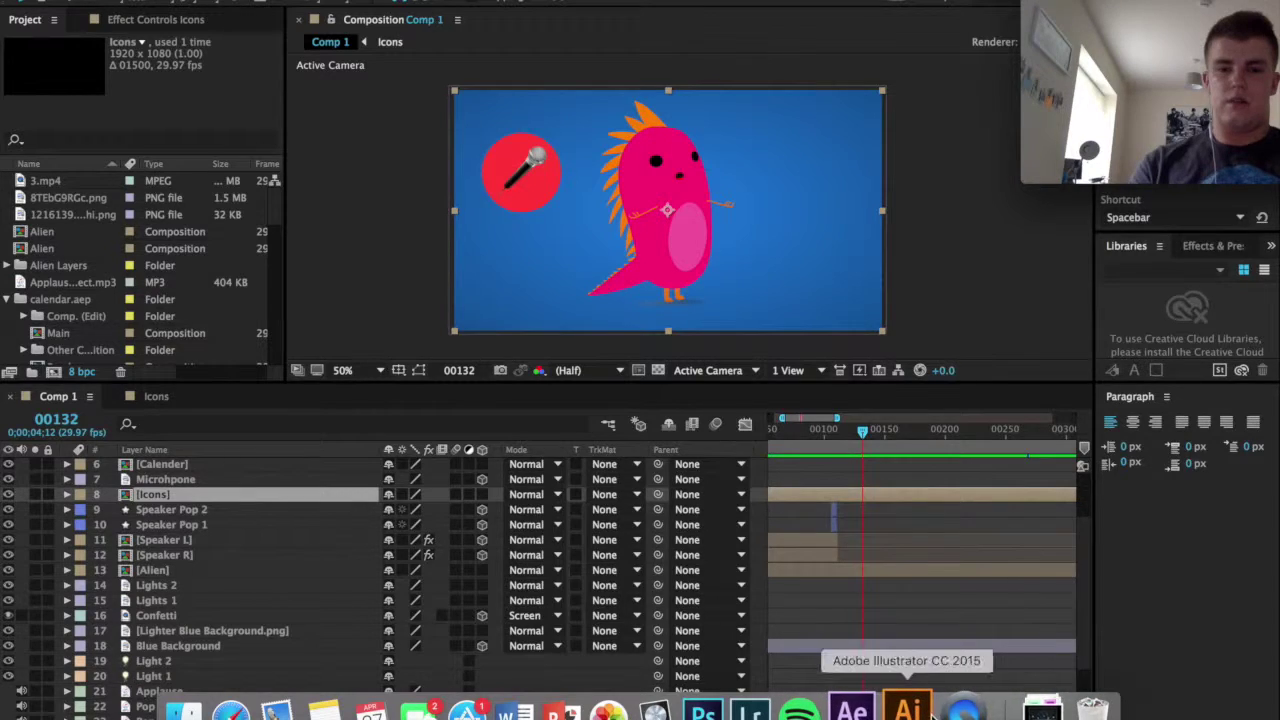
click(703, 710)
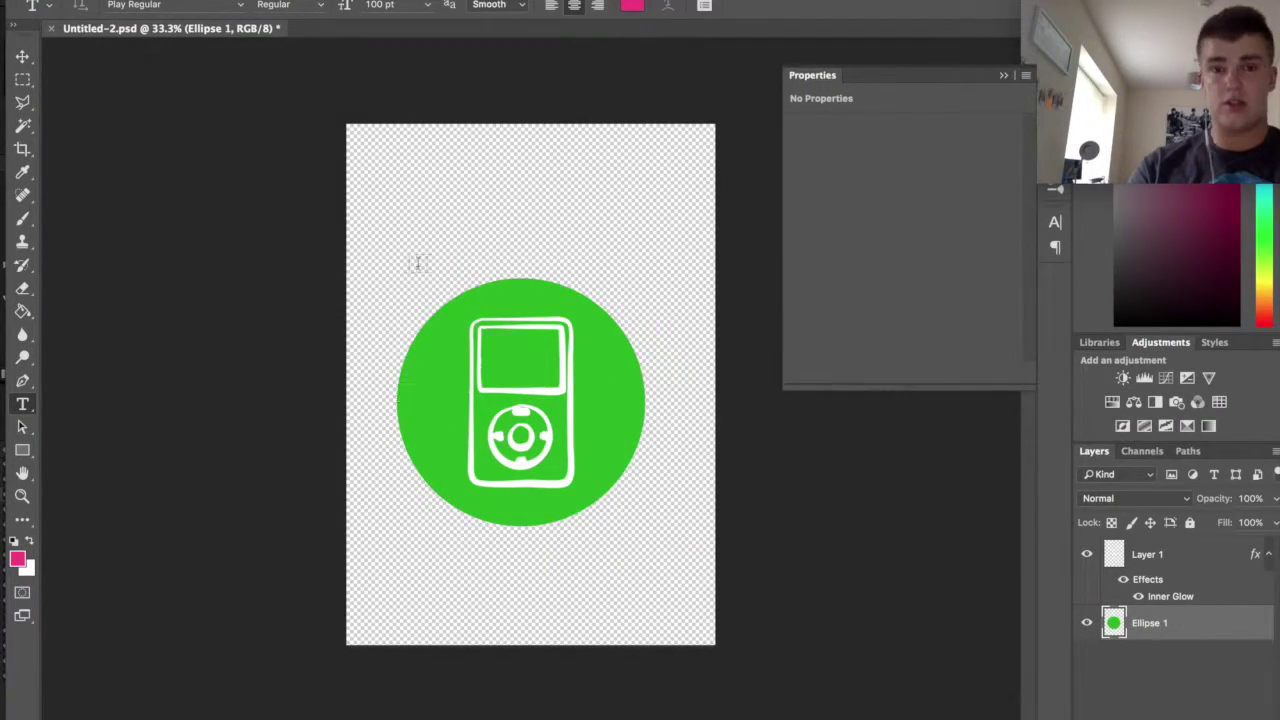
click(1134, 567)
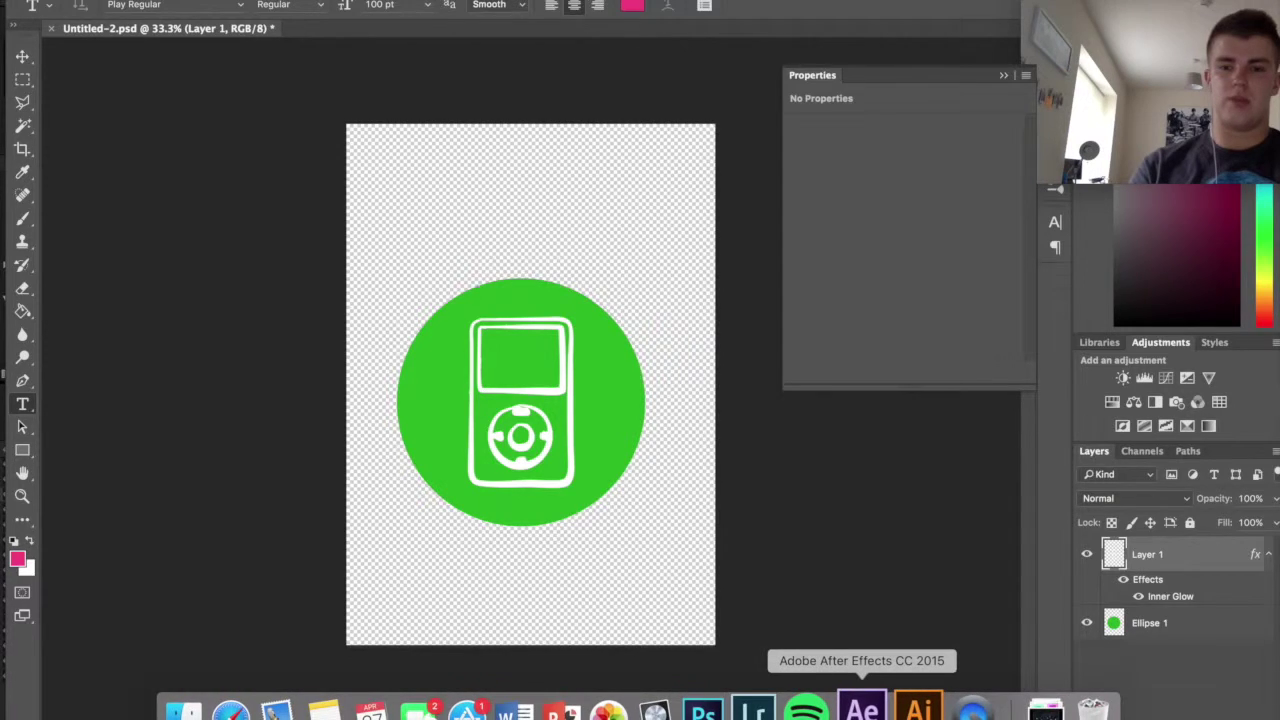
click(858, 706)
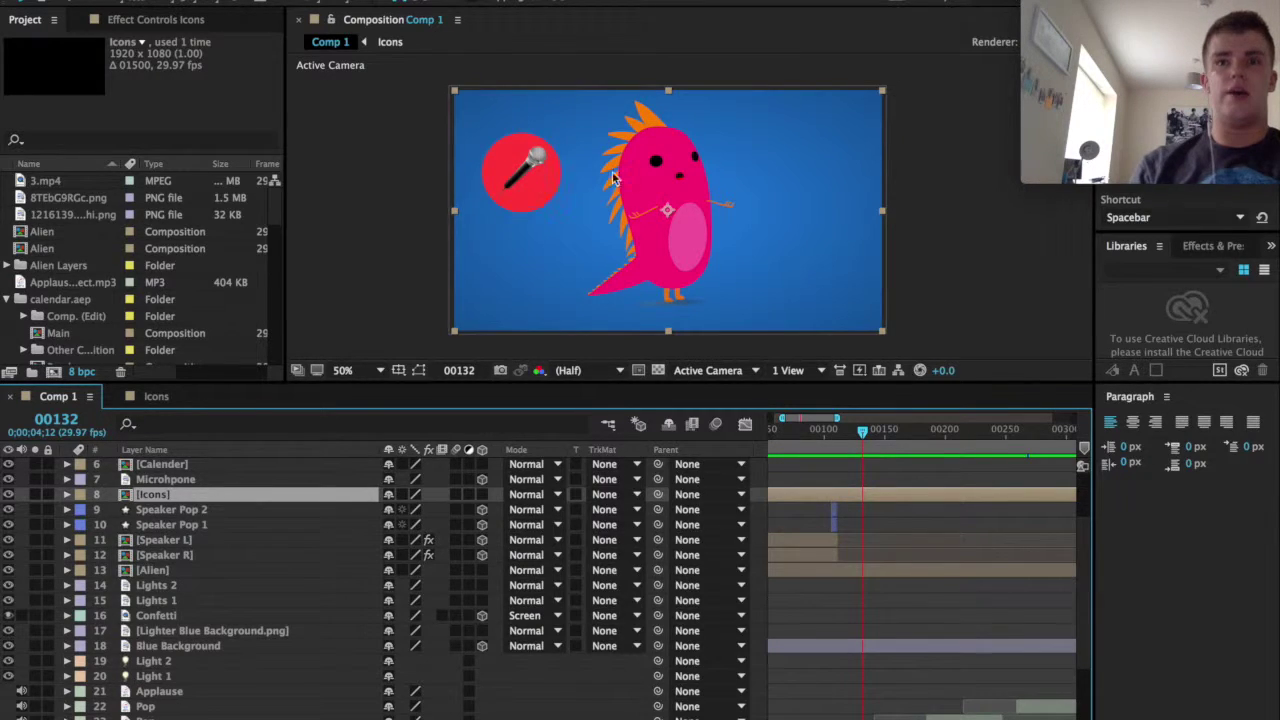
Step: Scrub from frame 00132 to 00353 through the microphone, music and iPod icon bursts
drag(867, 440, 902, 437)
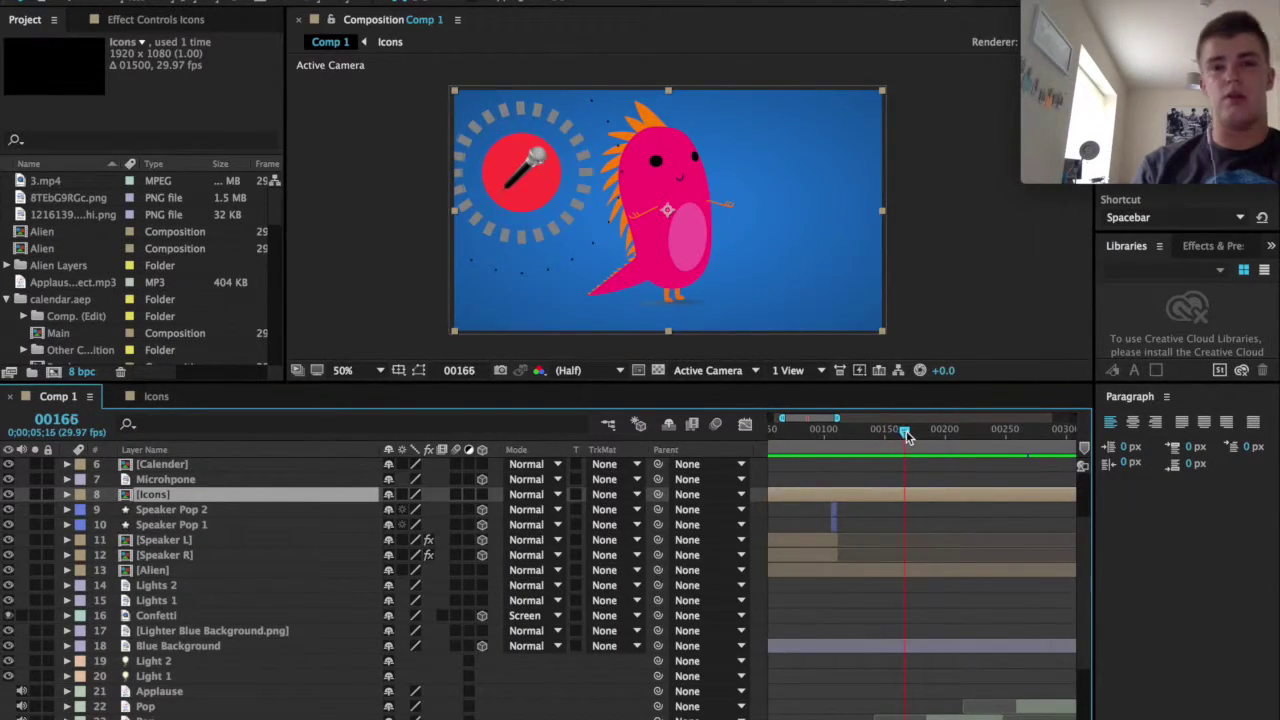
drag(908, 437, 937, 431)
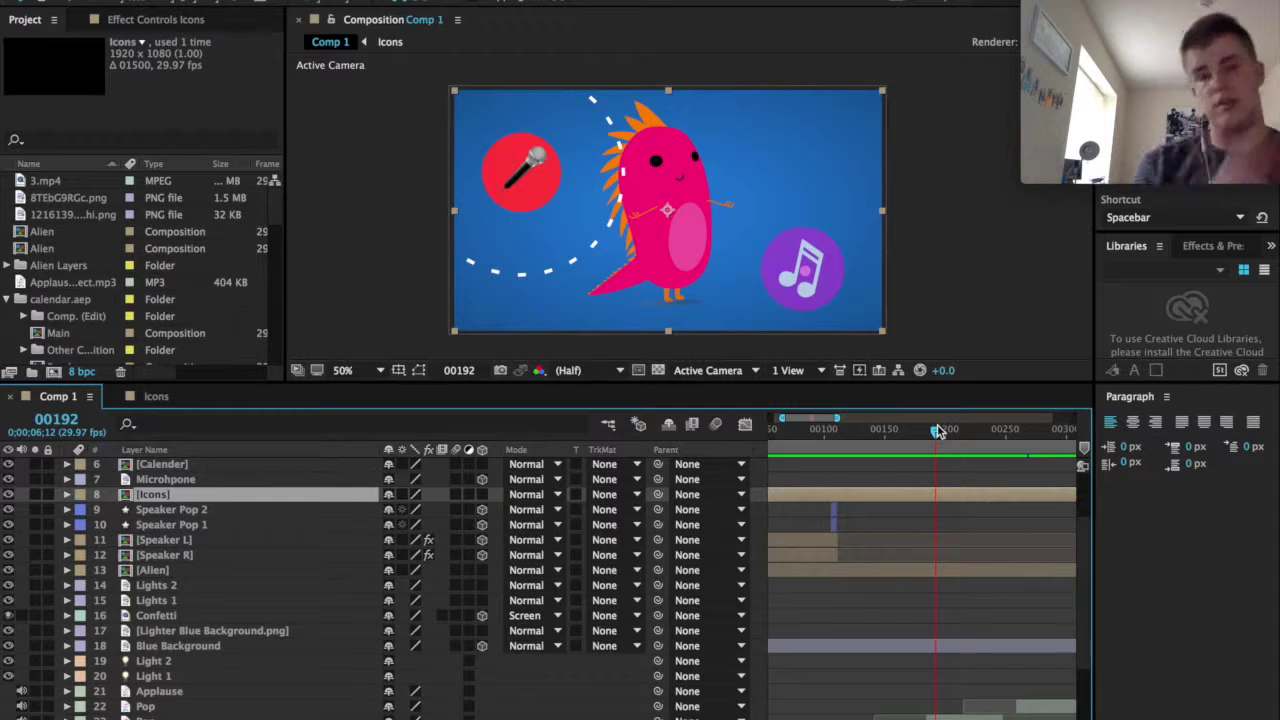
drag(937, 430, 960, 435)
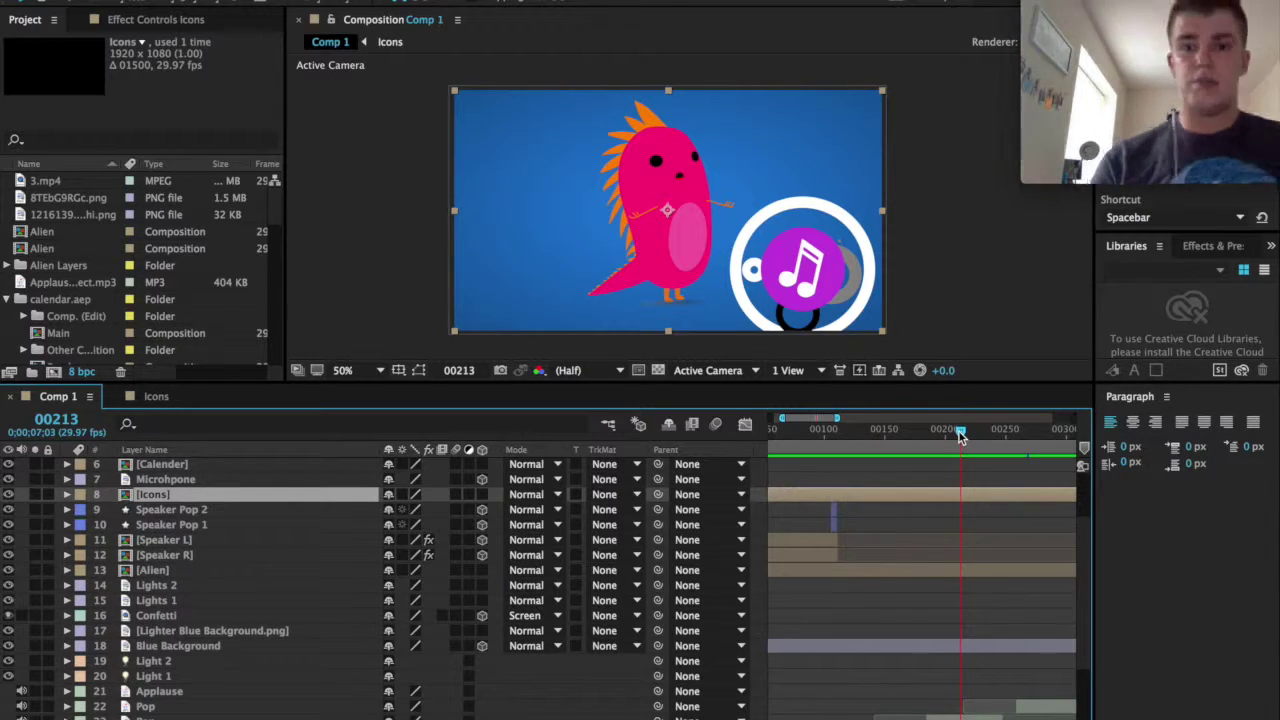
drag(960, 436, 1046, 436)
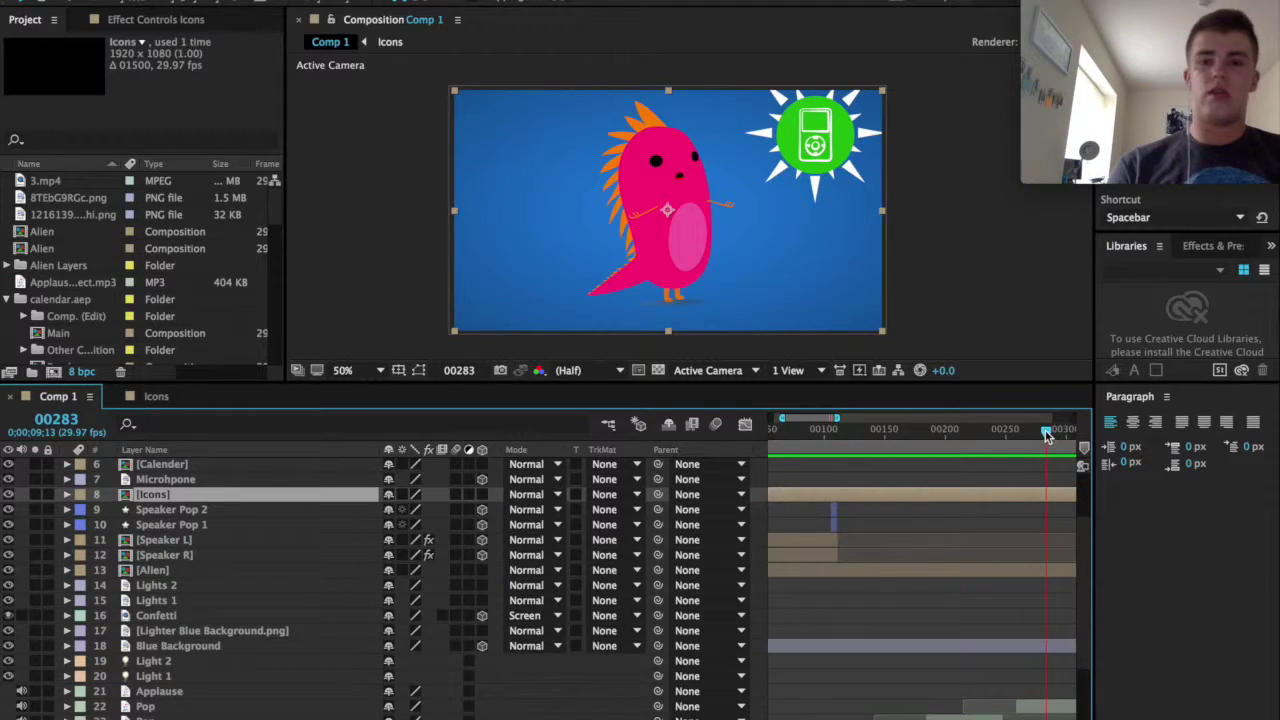
scroll(994, 488, right, 5)
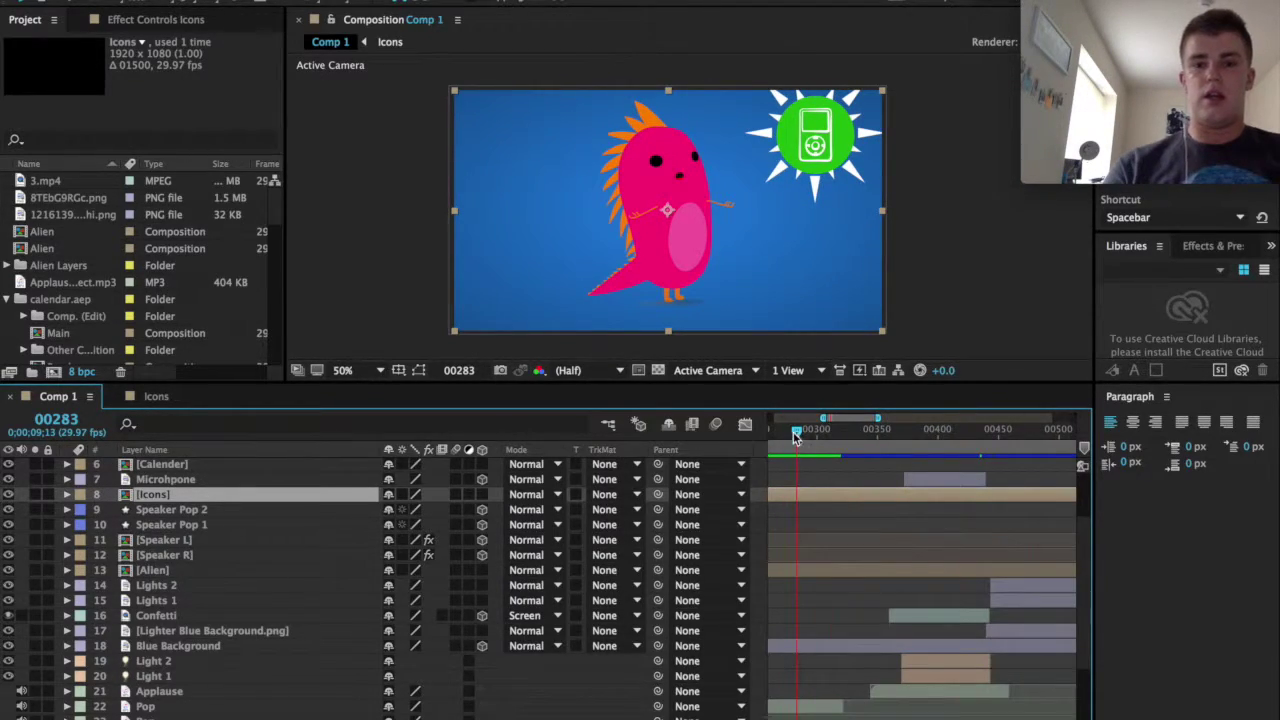
drag(795, 437, 798, 437)
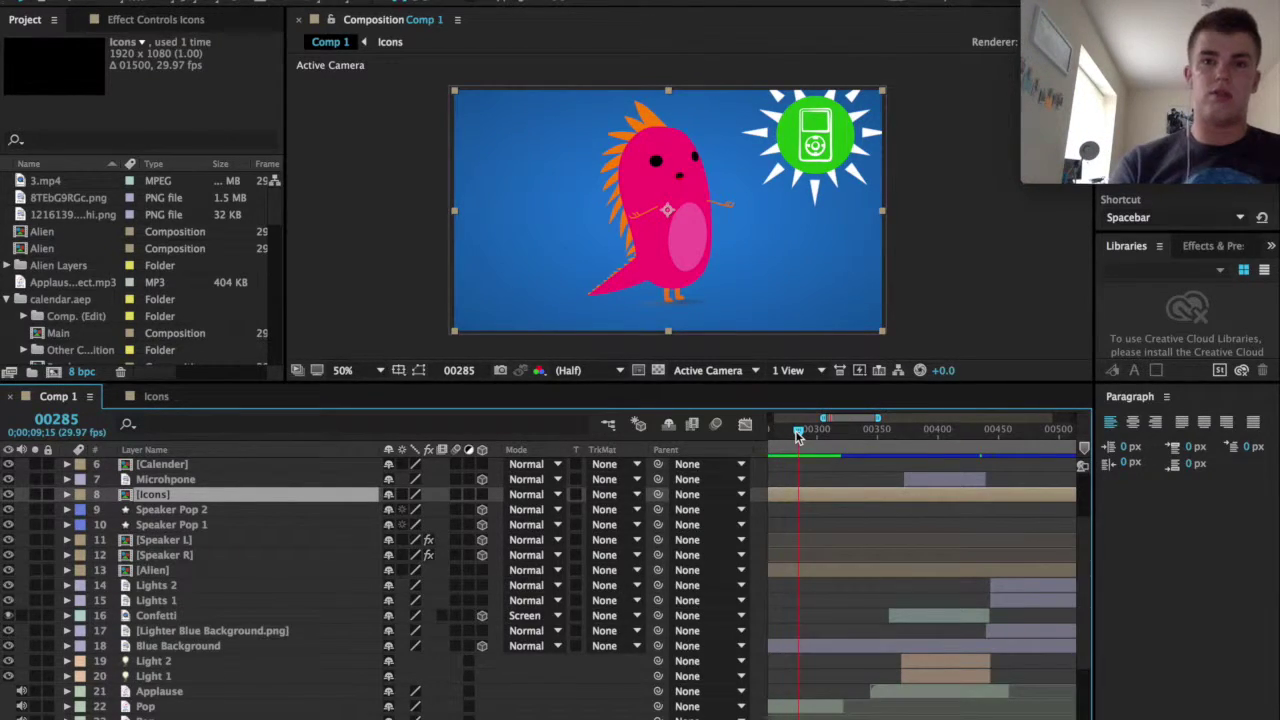
drag(798, 437, 876, 434)
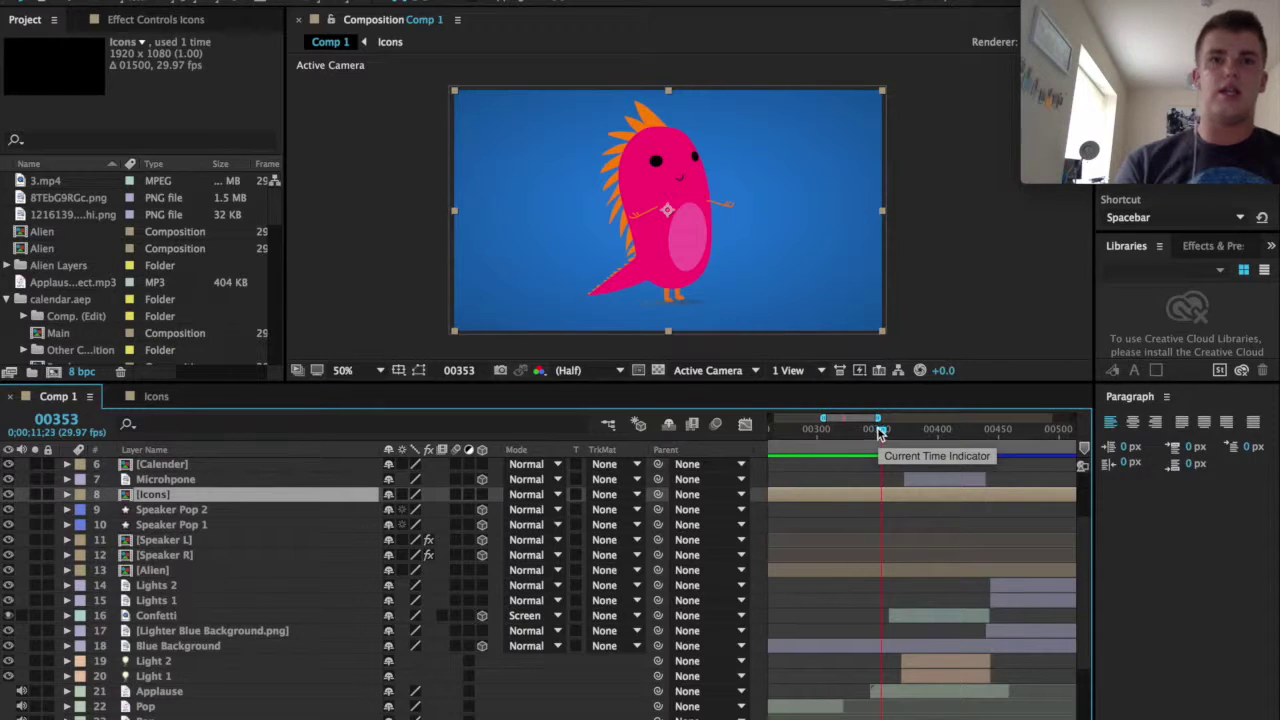
Step: Scrub forward to frame 00375, revealing the spotlit stage with the microphone
mouse_move(880, 434)
mouse_down()
mouse_move(911, 438)
mouse_move(899, 441)
mouse_up()
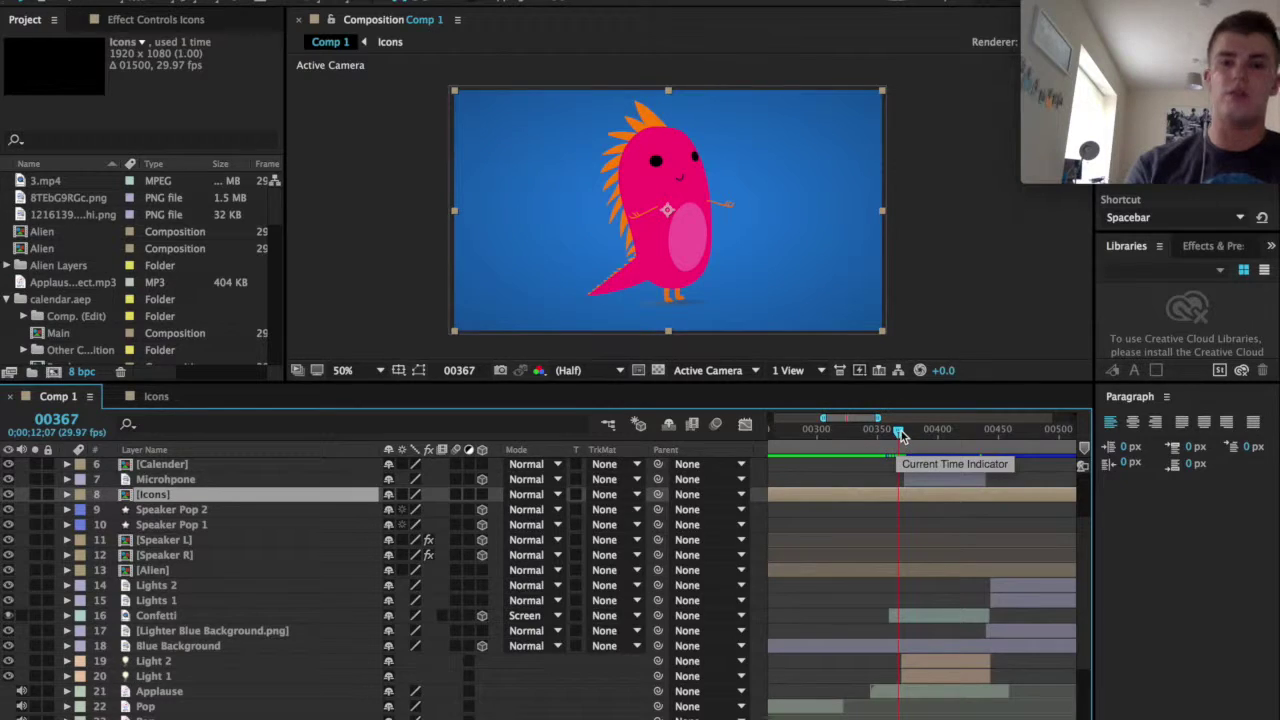
drag(898, 438, 909, 437)
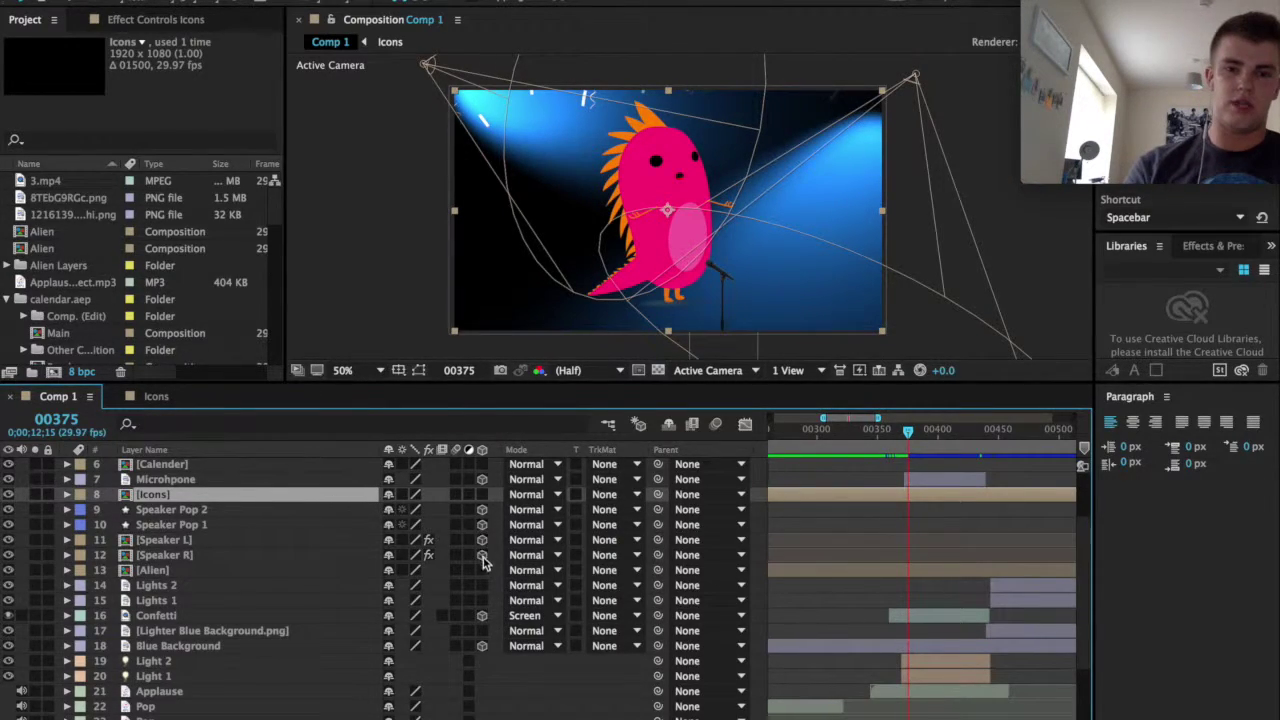
Step: Select the Lights 1 layer and scrub through the lit stage and confetti drop to frame 00437
scroll(245, 569, up, 3)
click(156, 677)
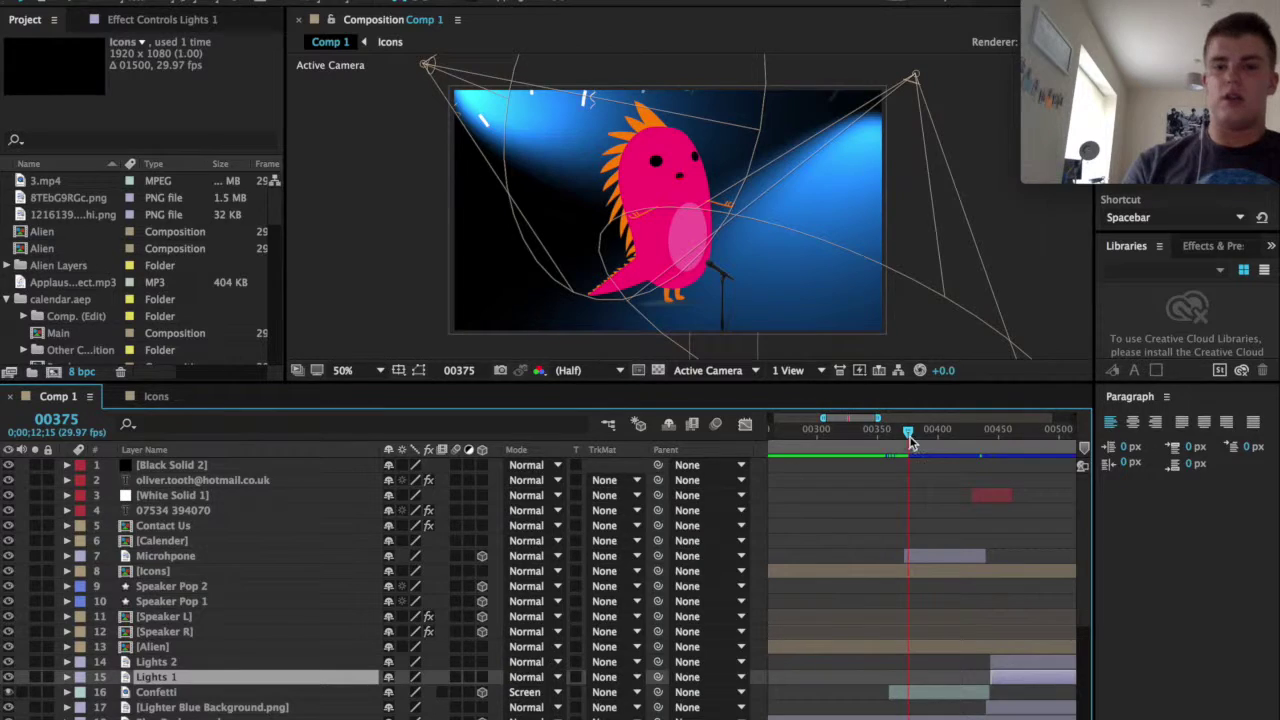
mouse_move(908, 434)
mouse_down()
mouse_move(892, 434)
mouse_move(905, 434)
mouse_up()
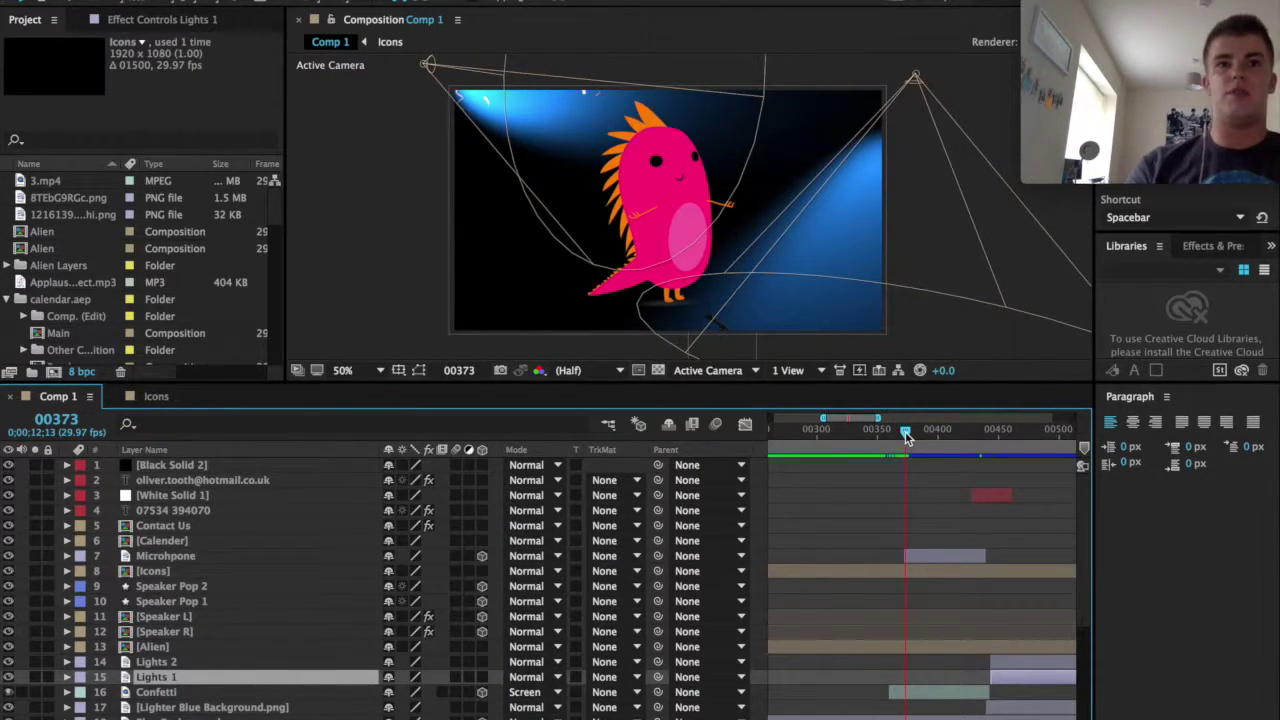
drag(905, 431, 912, 436)
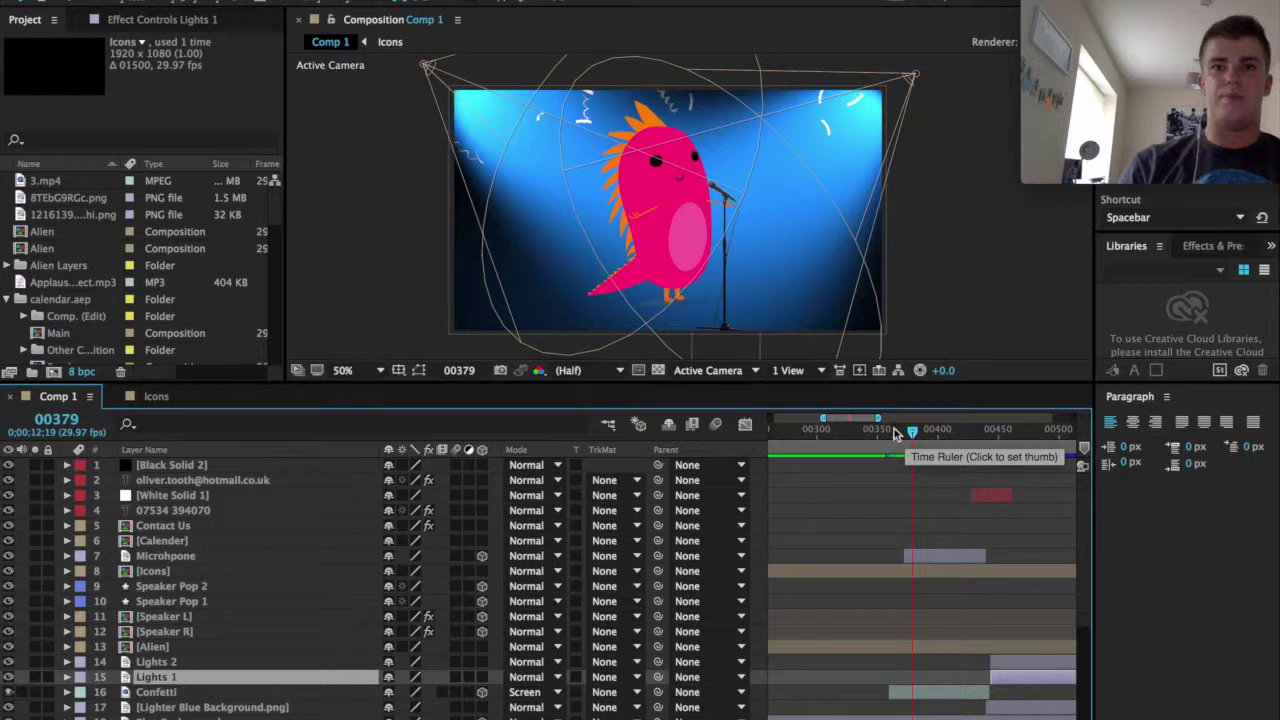
drag(913, 432, 941, 434)
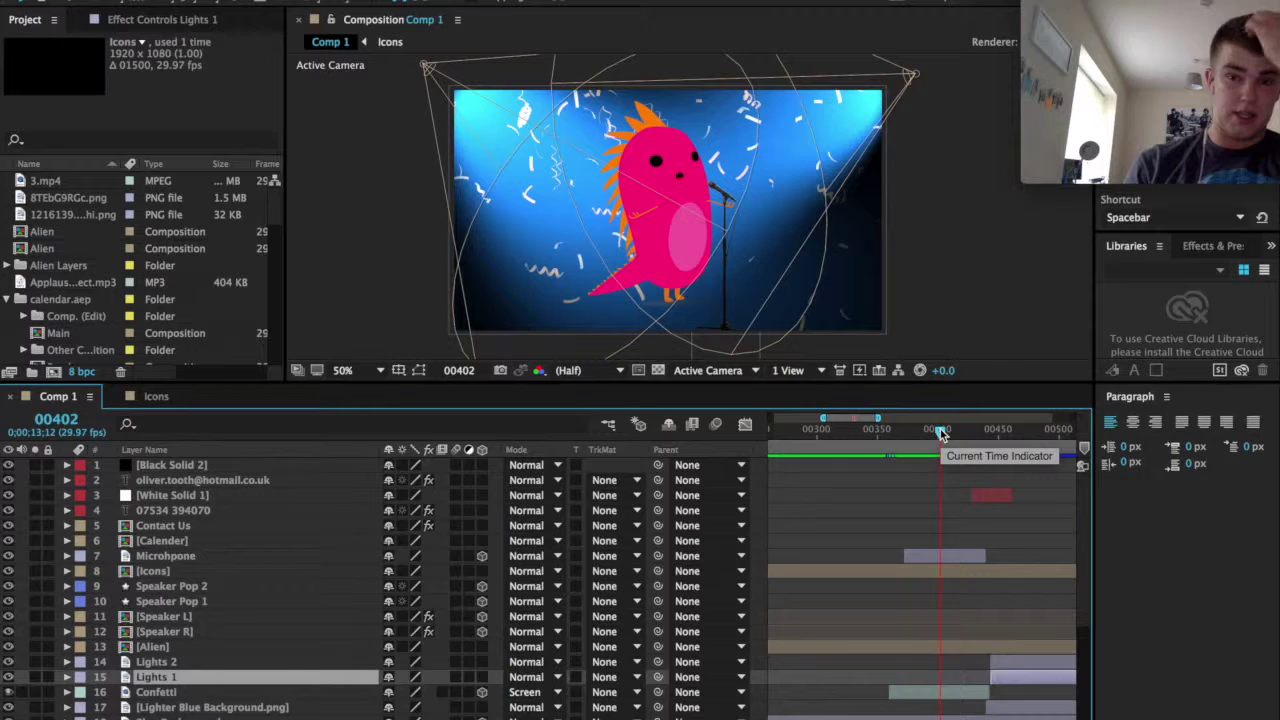
drag(941, 434, 916, 444)
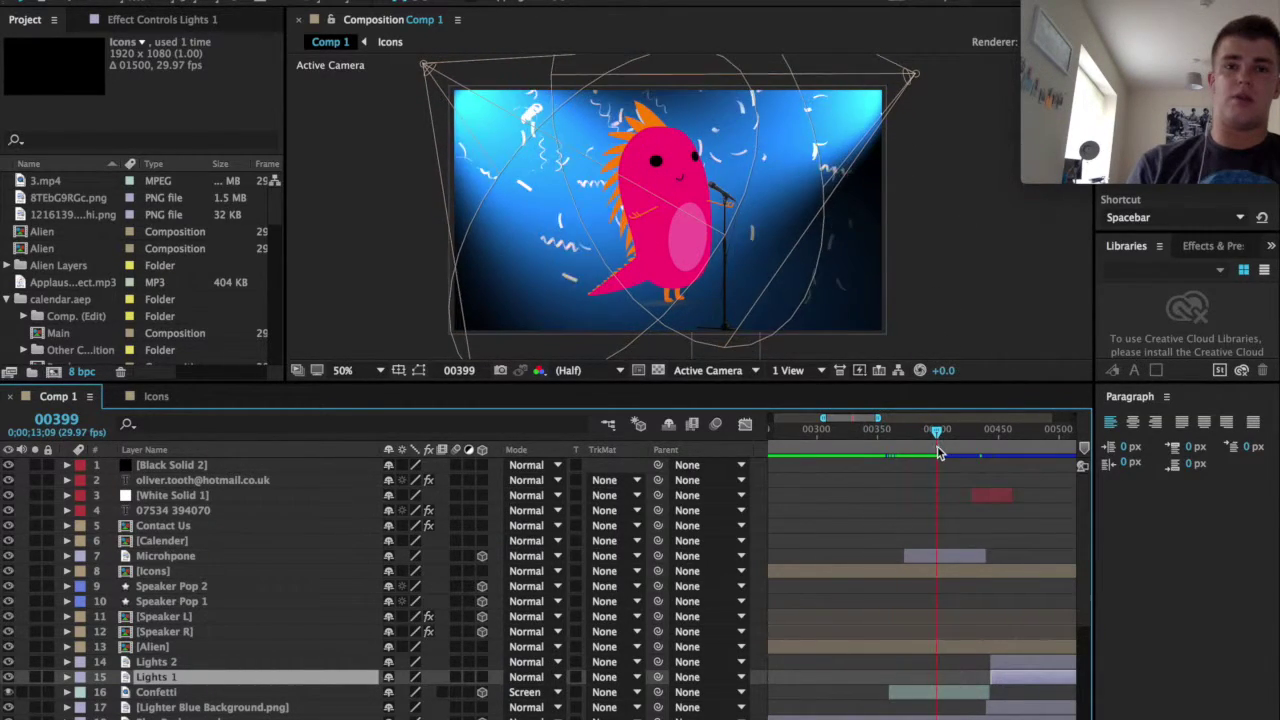
drag(941, 453, 985, 463)
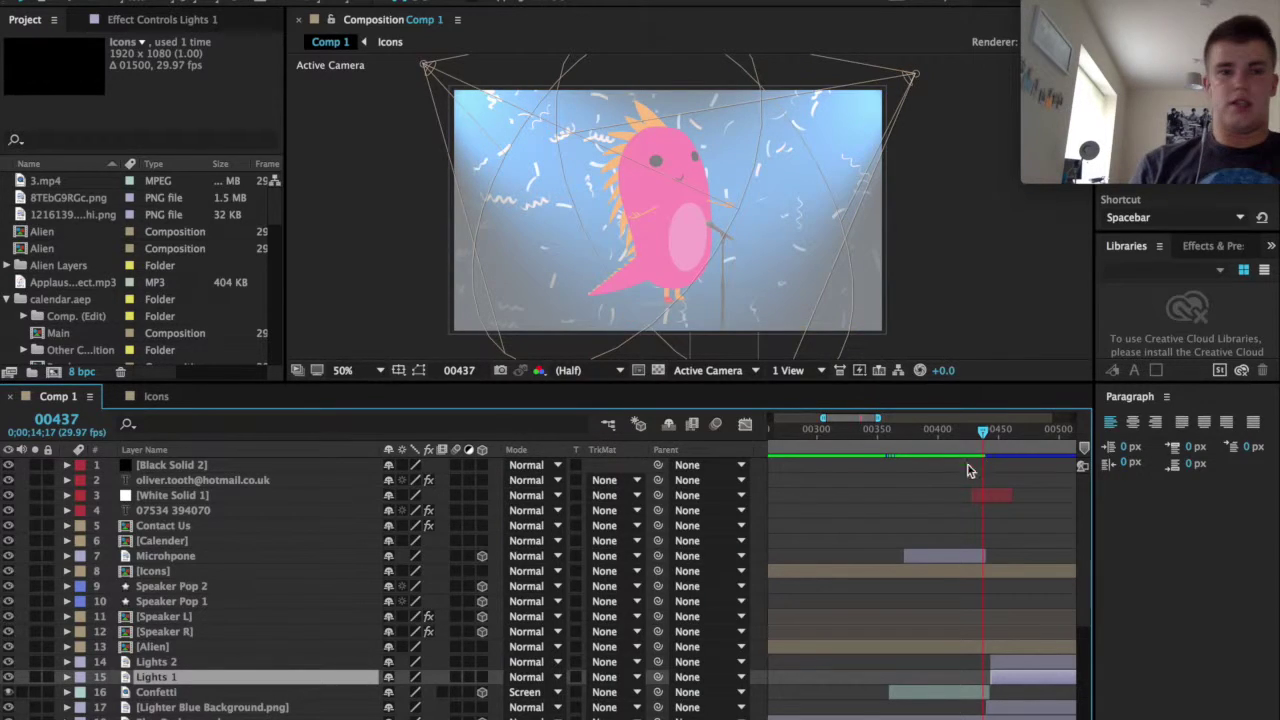
Step: Select White Solid 1 and scrub past the white flash into the cyan stage-lights scene
click(194, 497)
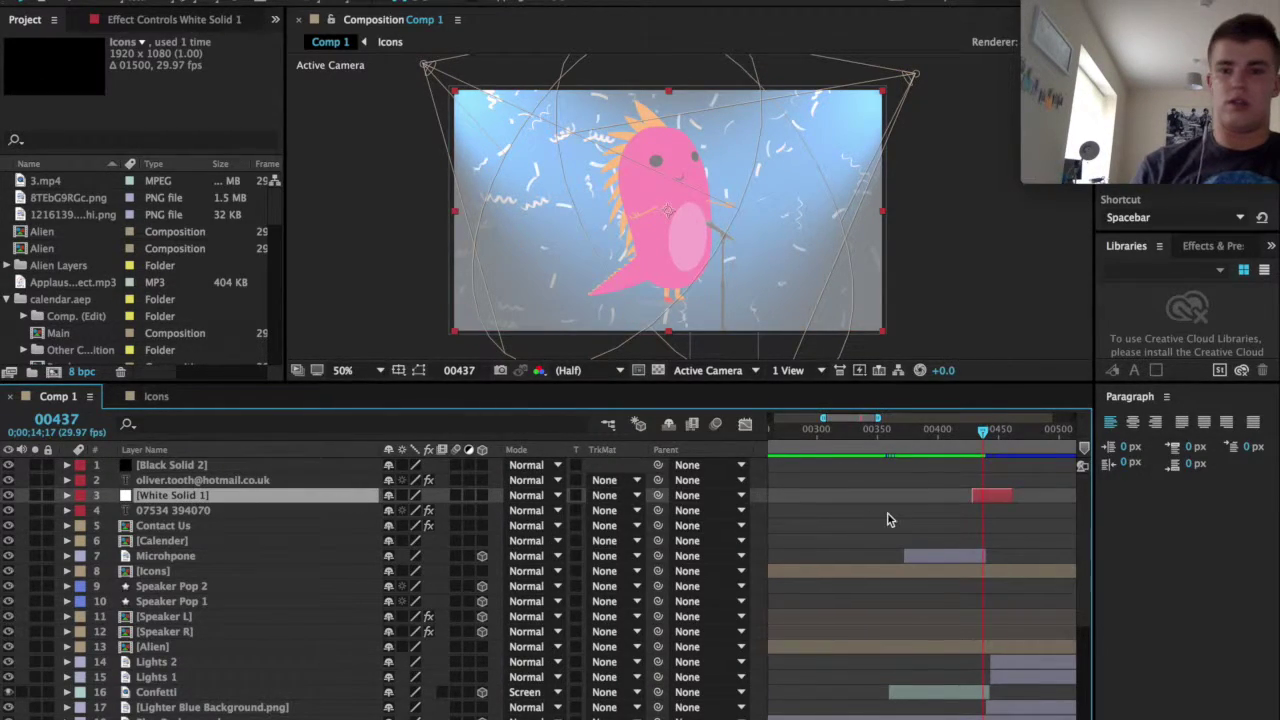
drag(985, 436, 1014, 434)
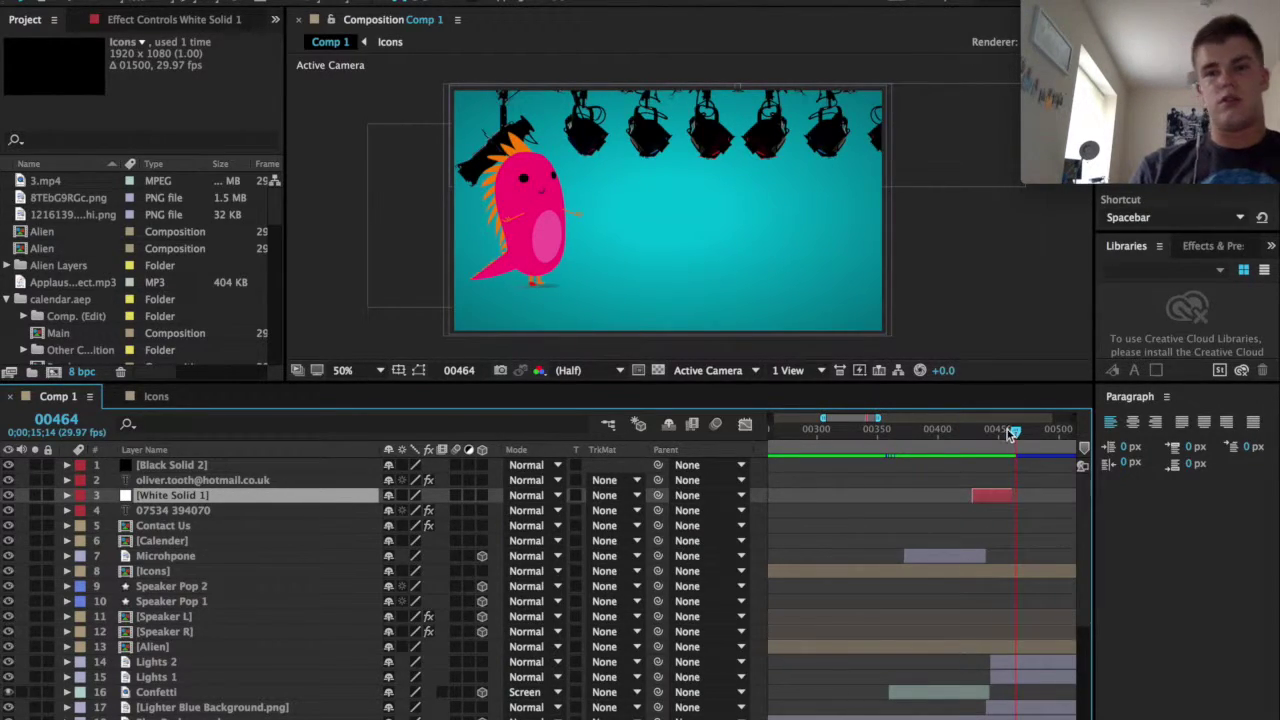
Step: Scrub through the cyan stage-lights scene until the pink calendar appears, then open nested composition 1
scroll(999, 502, right, 5)
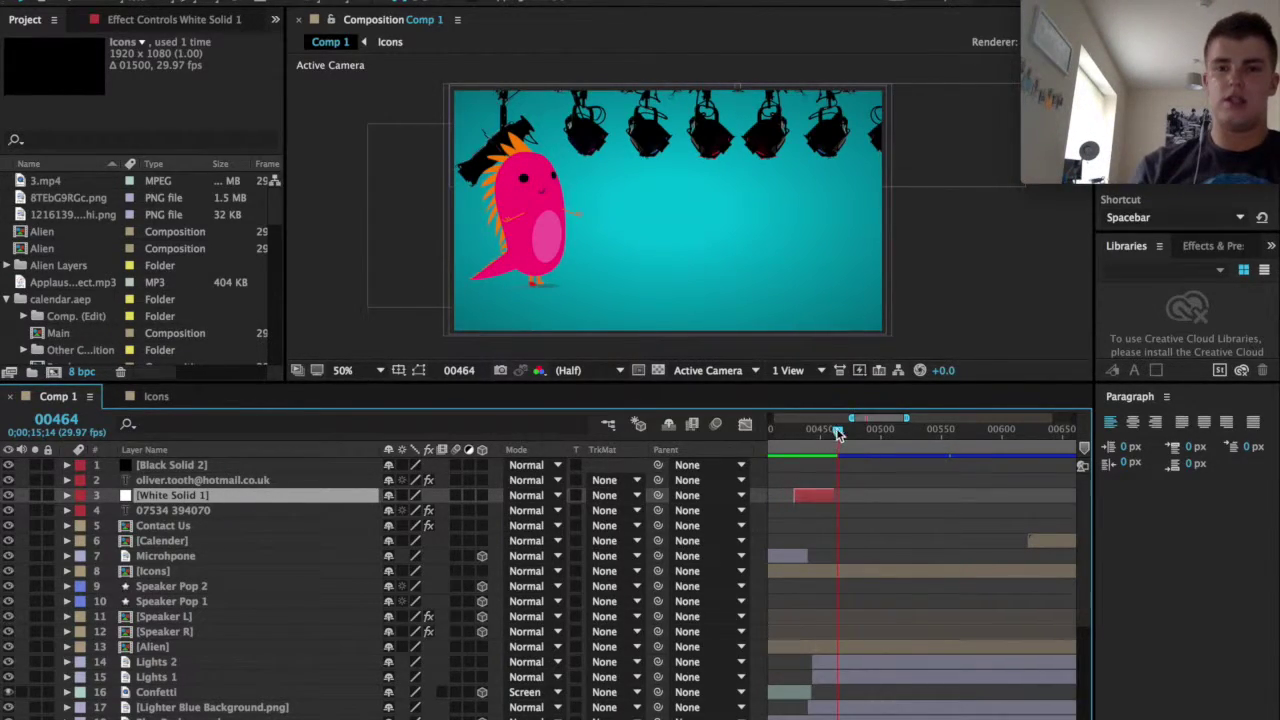
drag(838, 432, 983, 474)
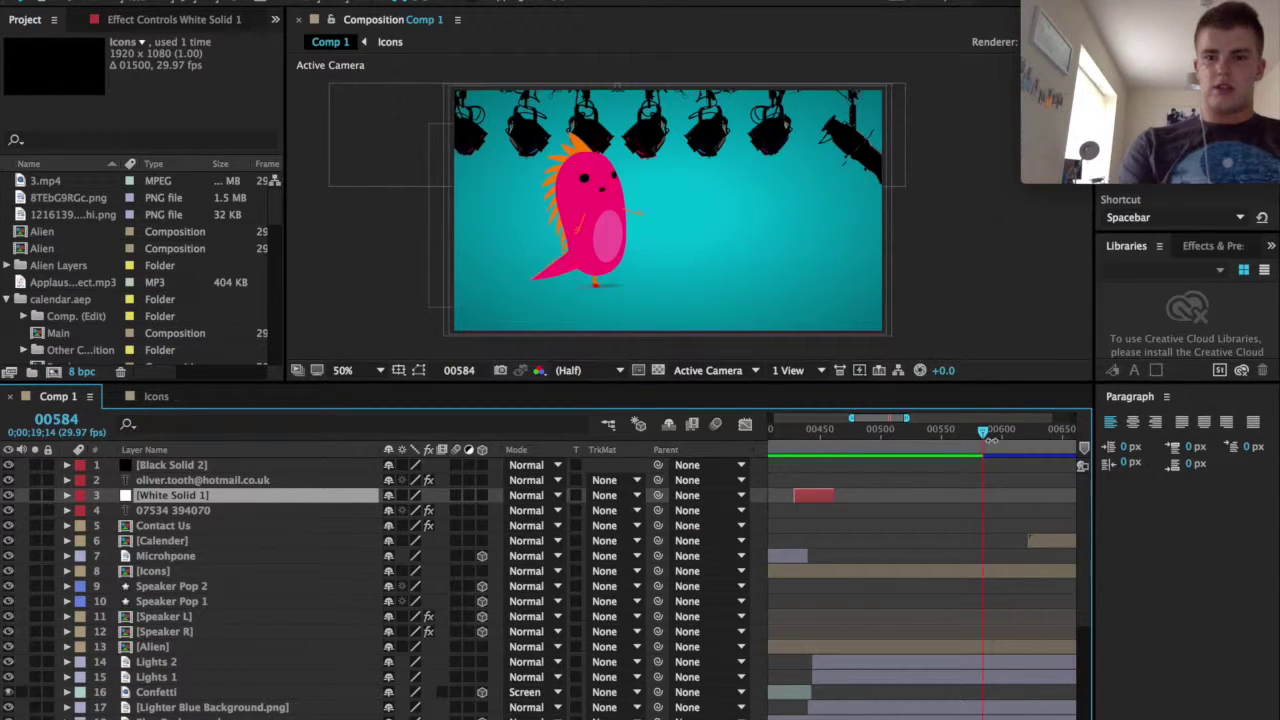
scroll(974, 493, right, 3)
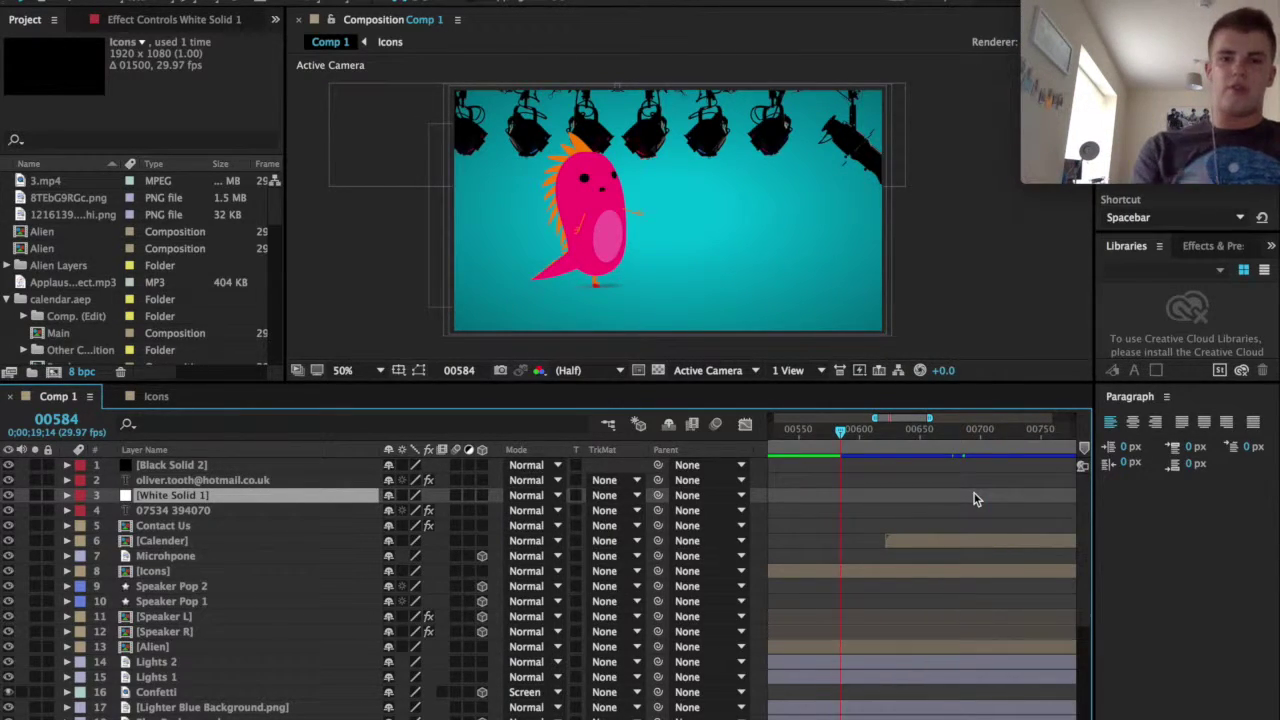
drag(841, 433, 873, 437)
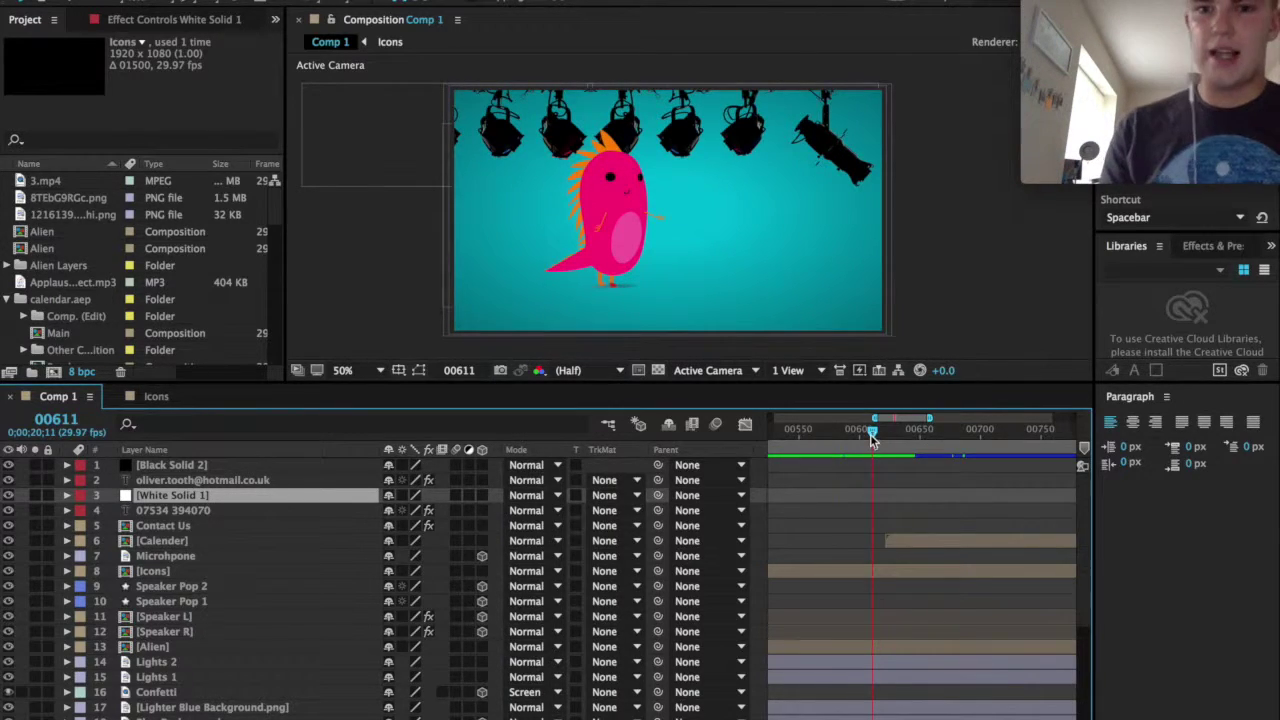
drag(873, 437, 884, 437)
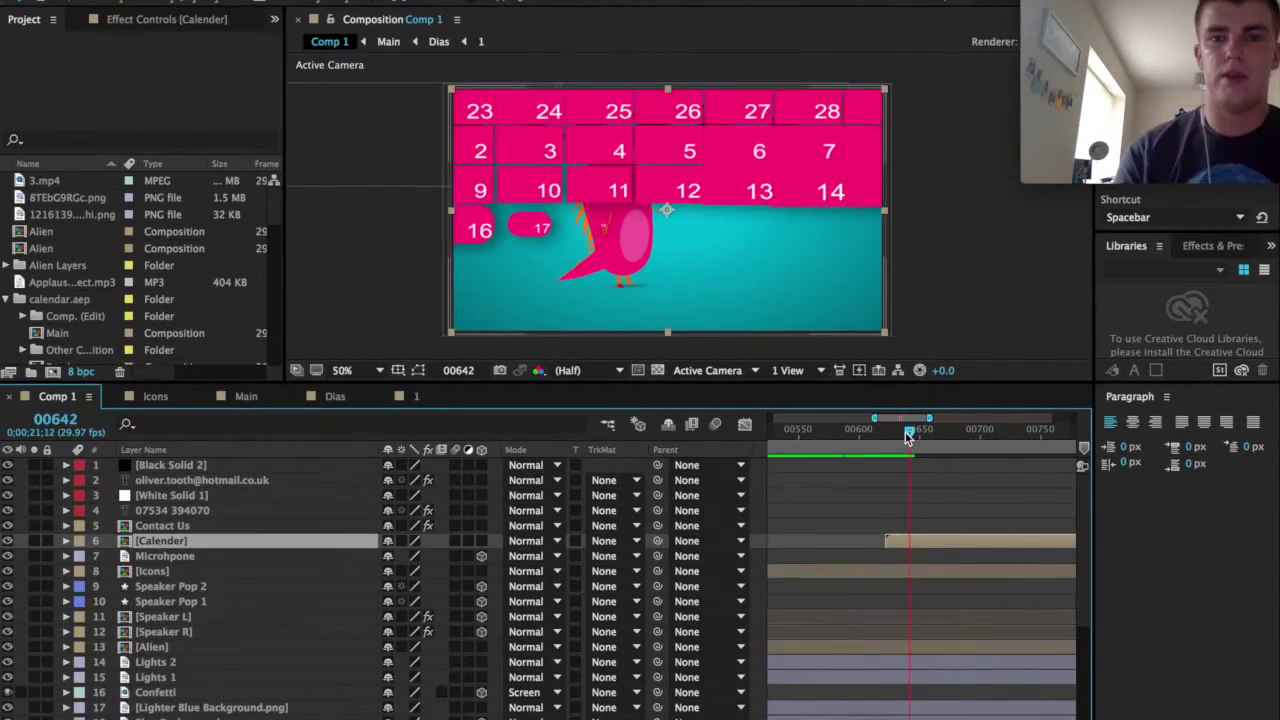
drag(908, 437, 911, 437)
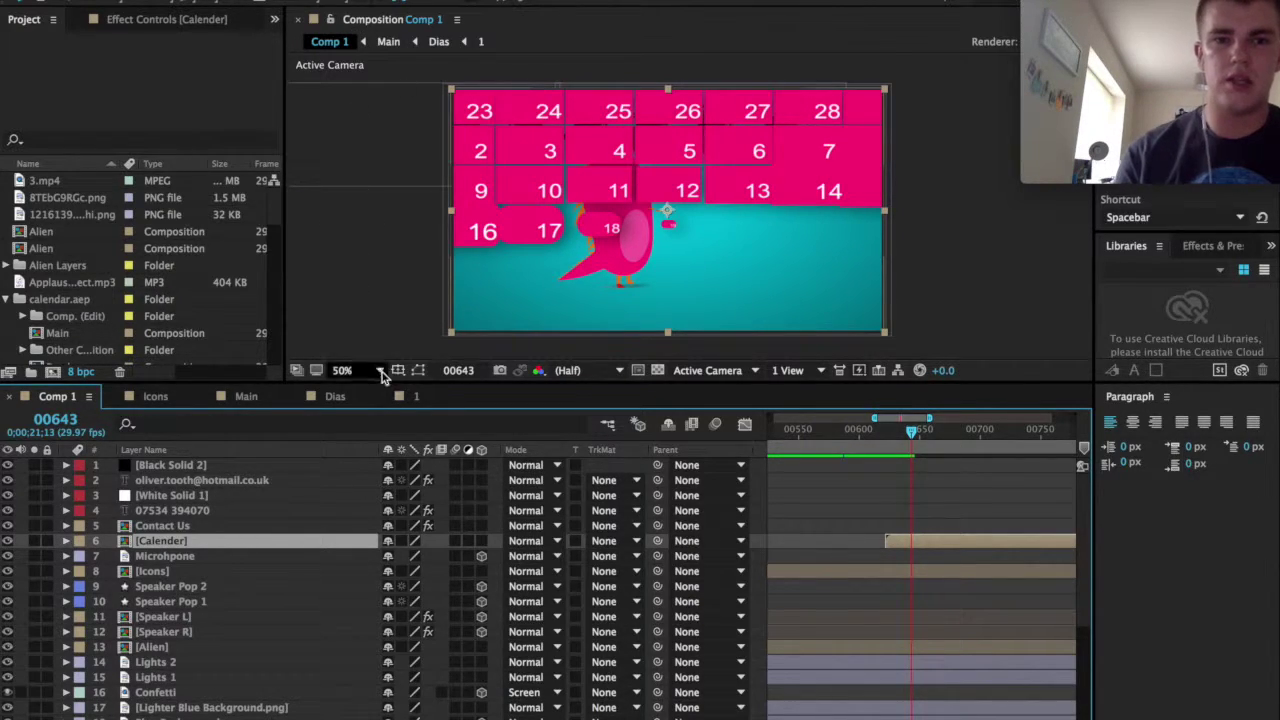
click(414, 397)
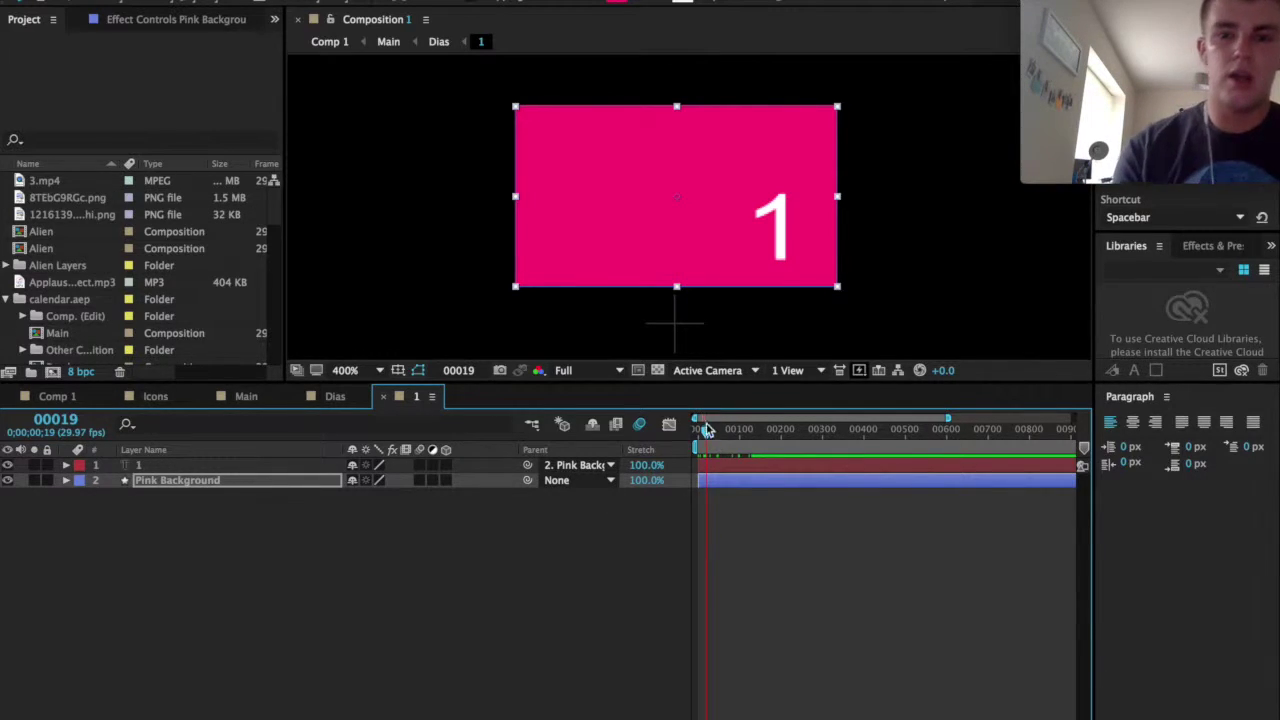
Step: Rewind composition 1 to watch its pink tile appear, then switch to the Dias composition
drag(705, 433, 699, 433)
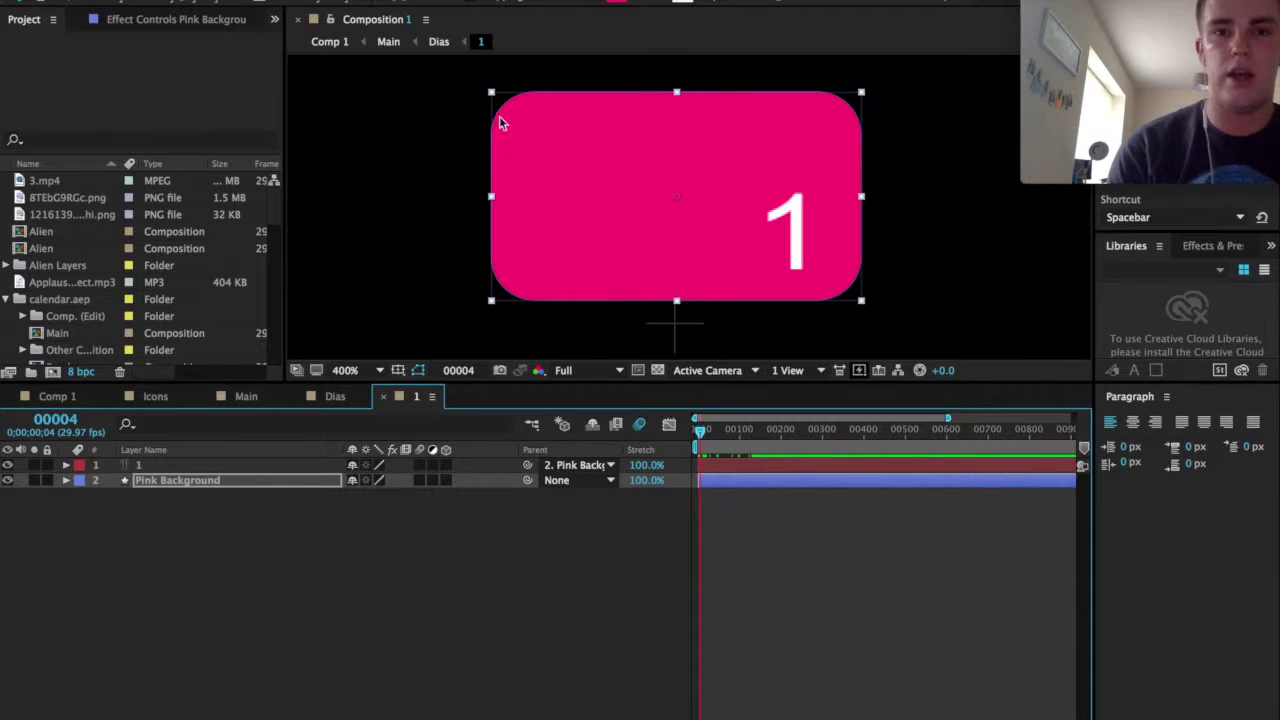
click(438, 42)
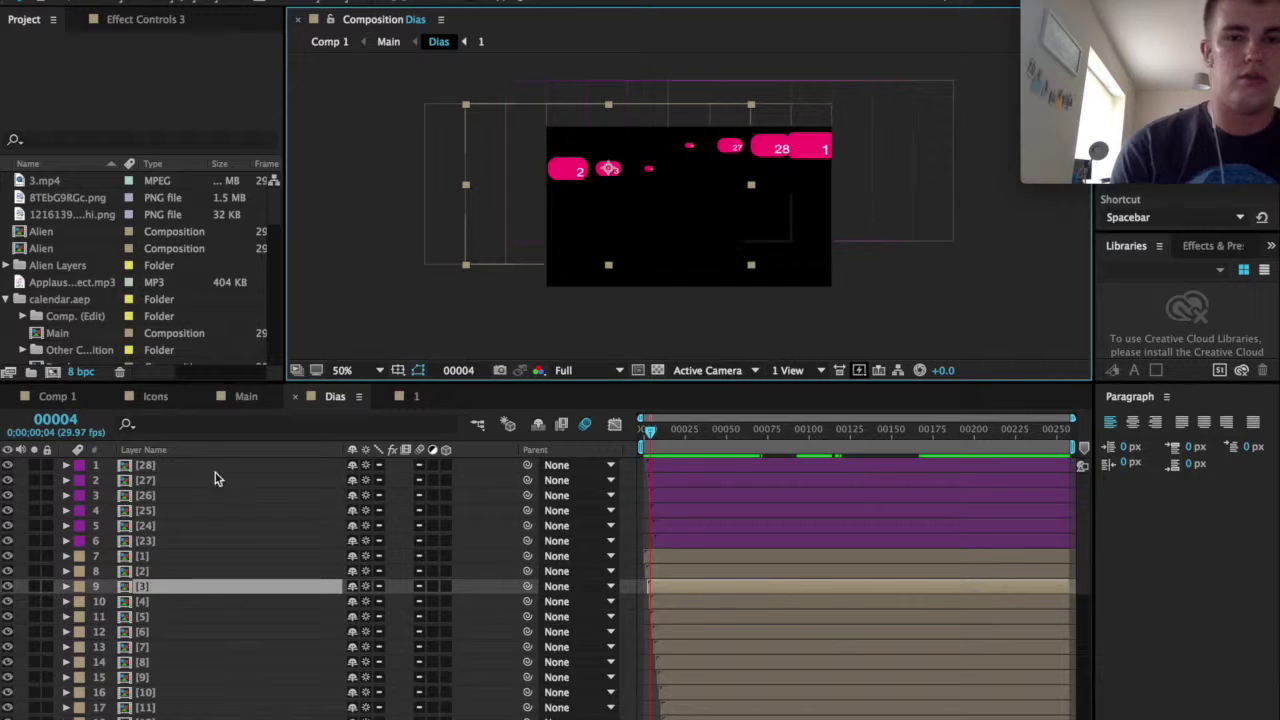
Step: Open the Main composition and preview the calendar dates popping in until the grid is complete
scroll(200, 685, down, 5)
scroll(201, 523, up, 5)
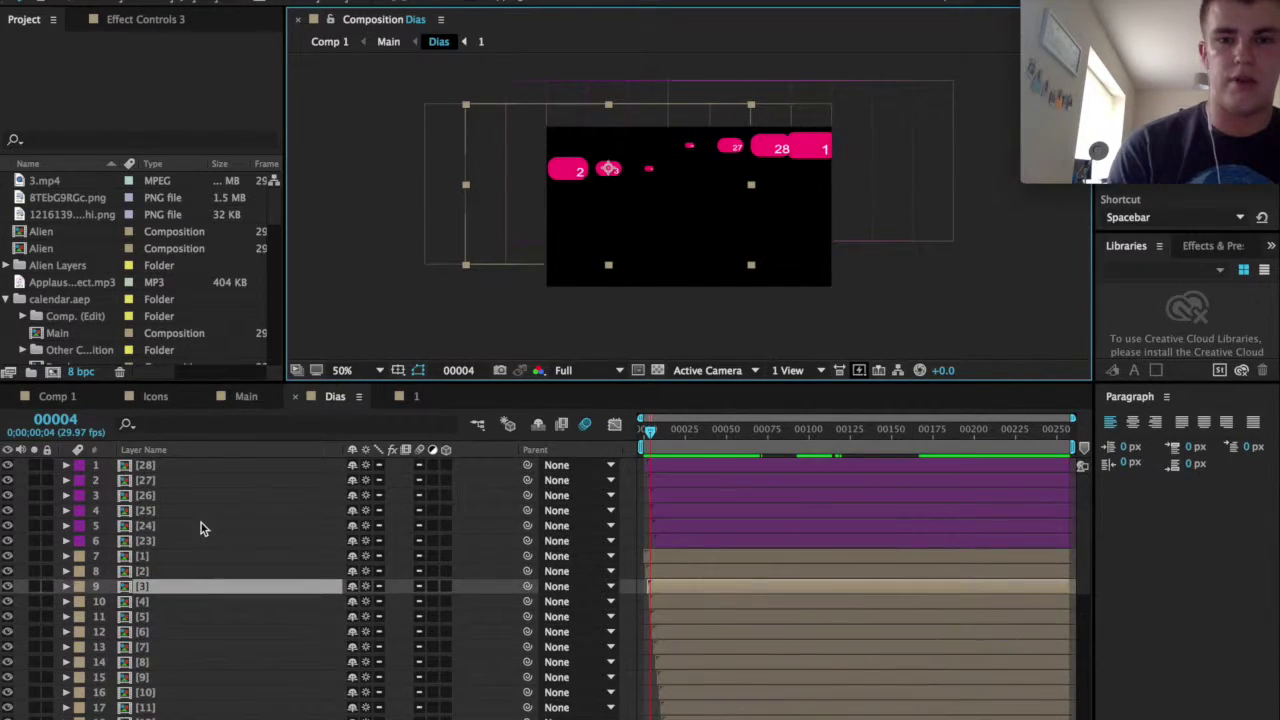
click(244, 397)
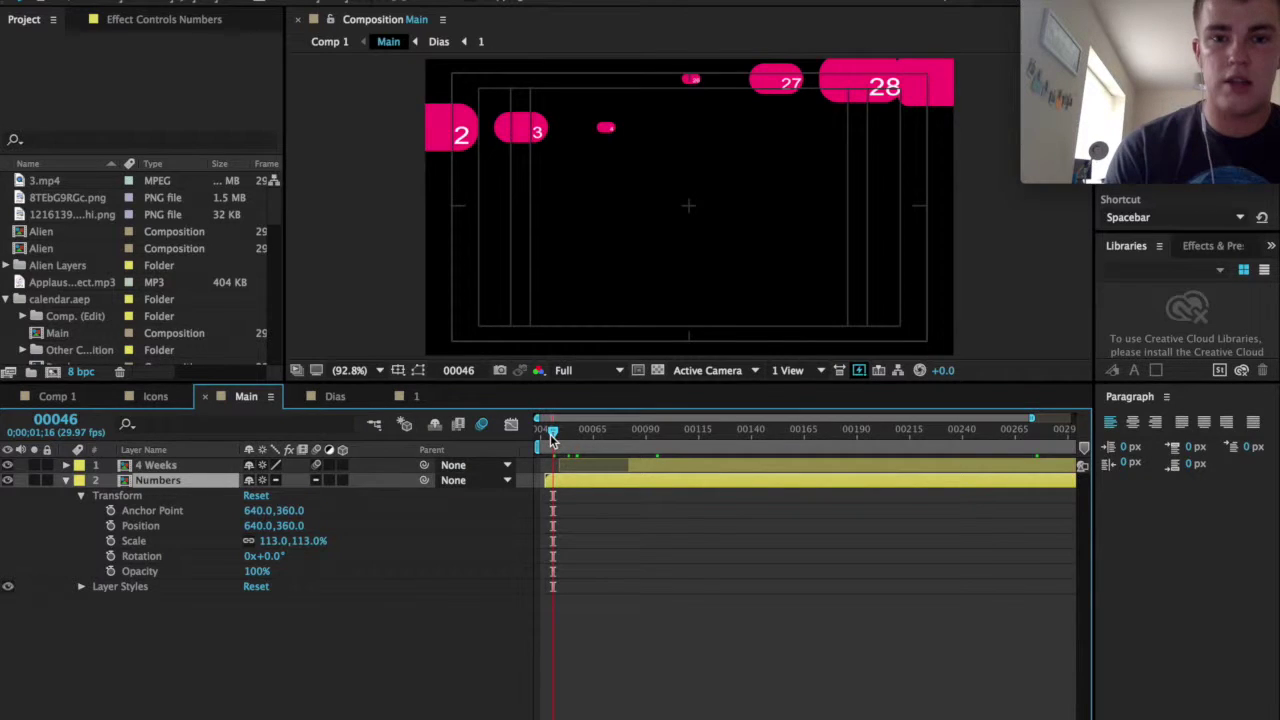
drag(551, 437, 563, 437)
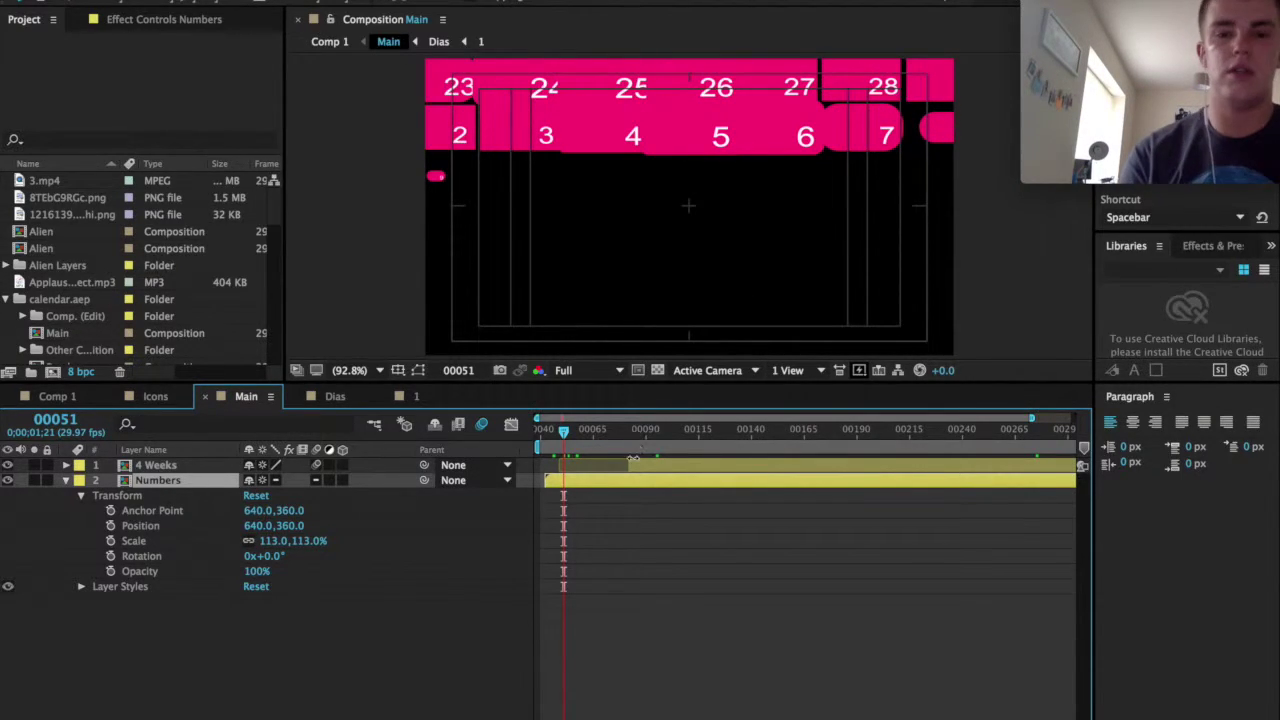
drag(563, 435, 613, 434)
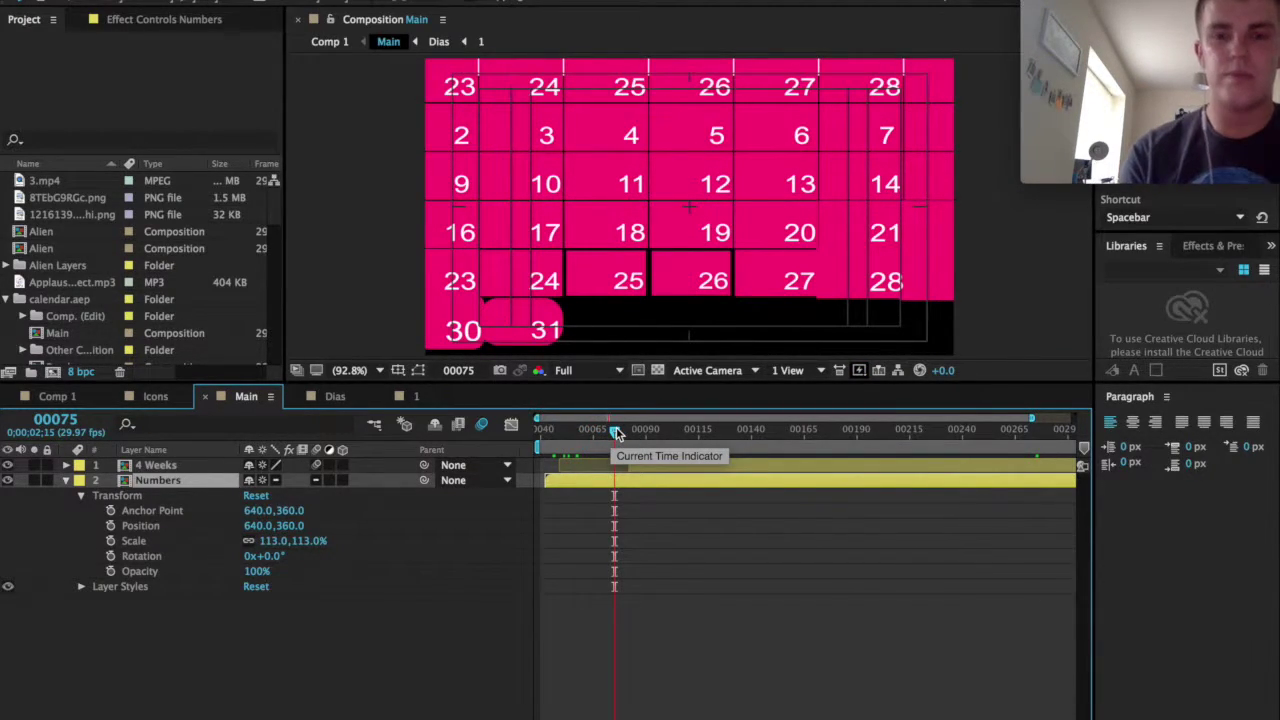
drag(616, 433, 631, 434)
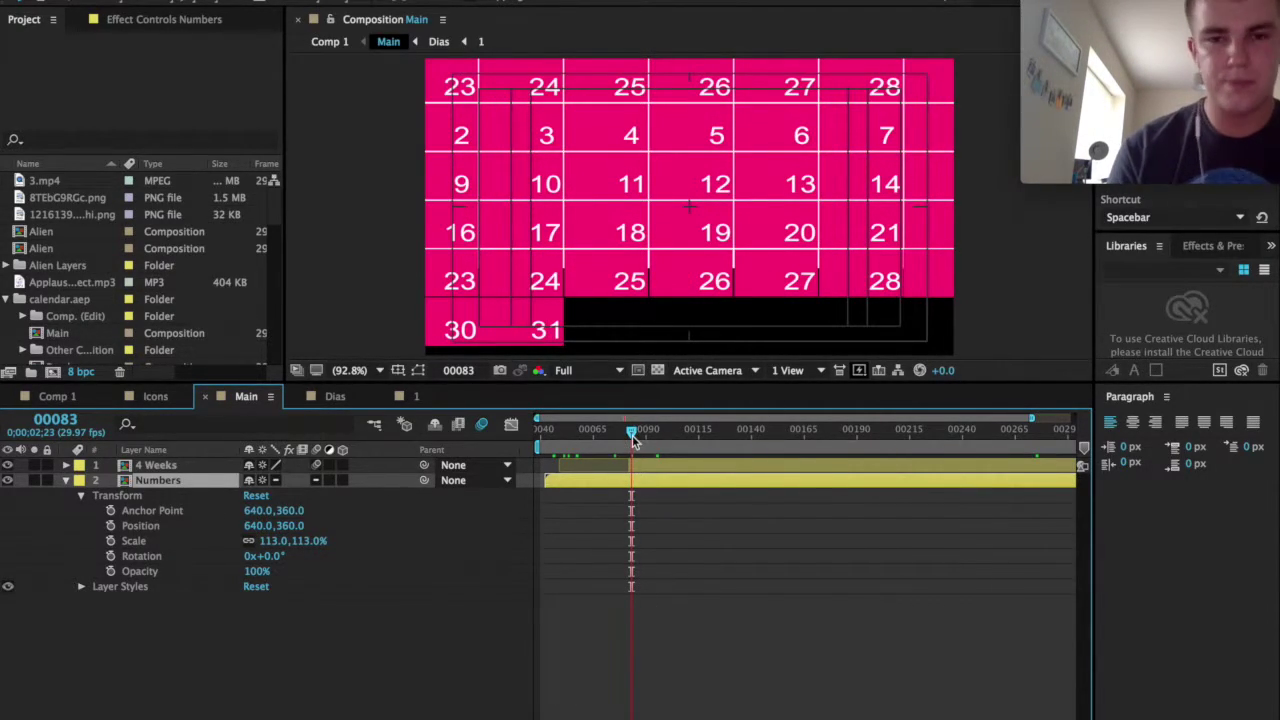
drag(630, 433, 665, 435)
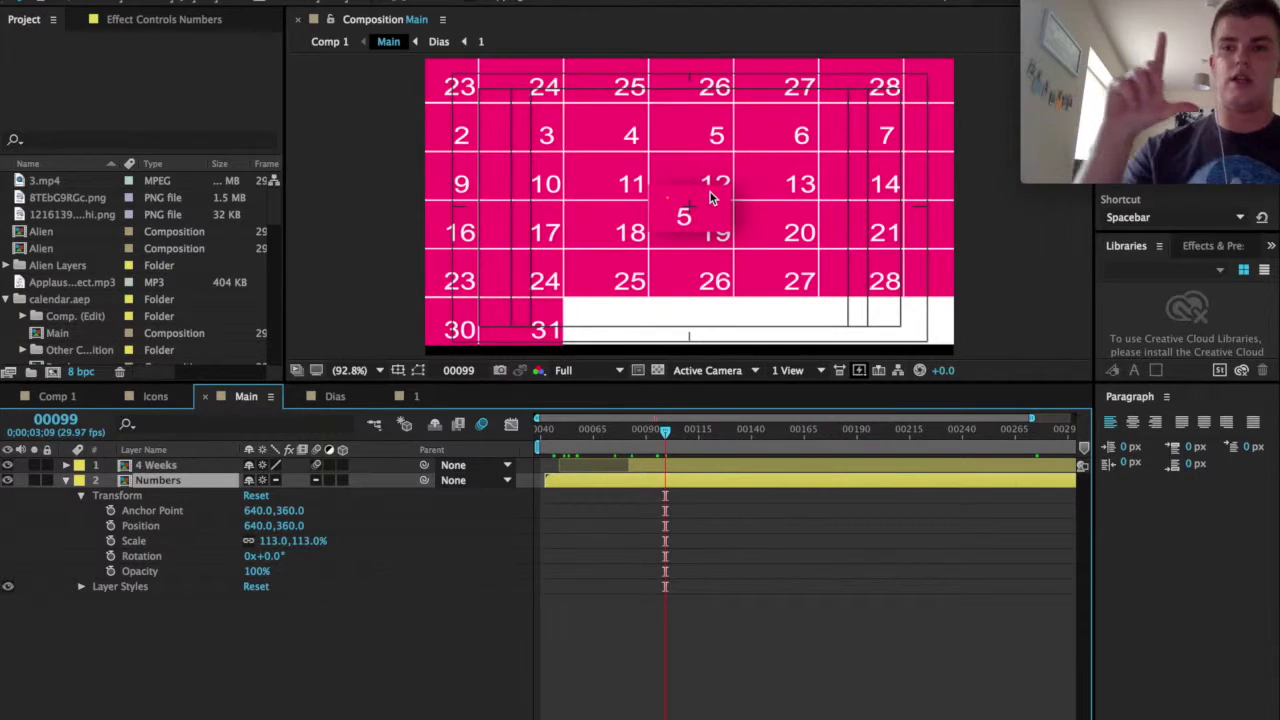
Step: Preview the big 5, 4 Weeks and Fully Insured feature-list animations, then return to Comp 1
drag(665, 434, 684, 434)
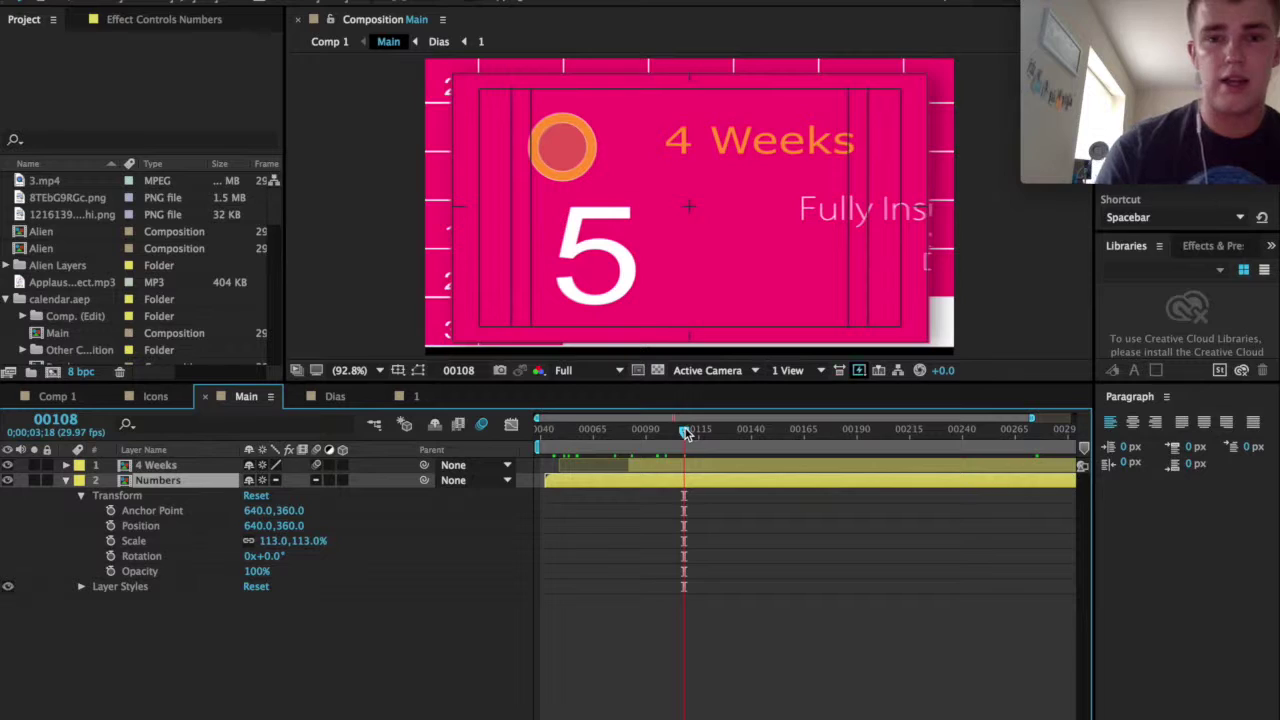
drag(686, 433, 692, 433)
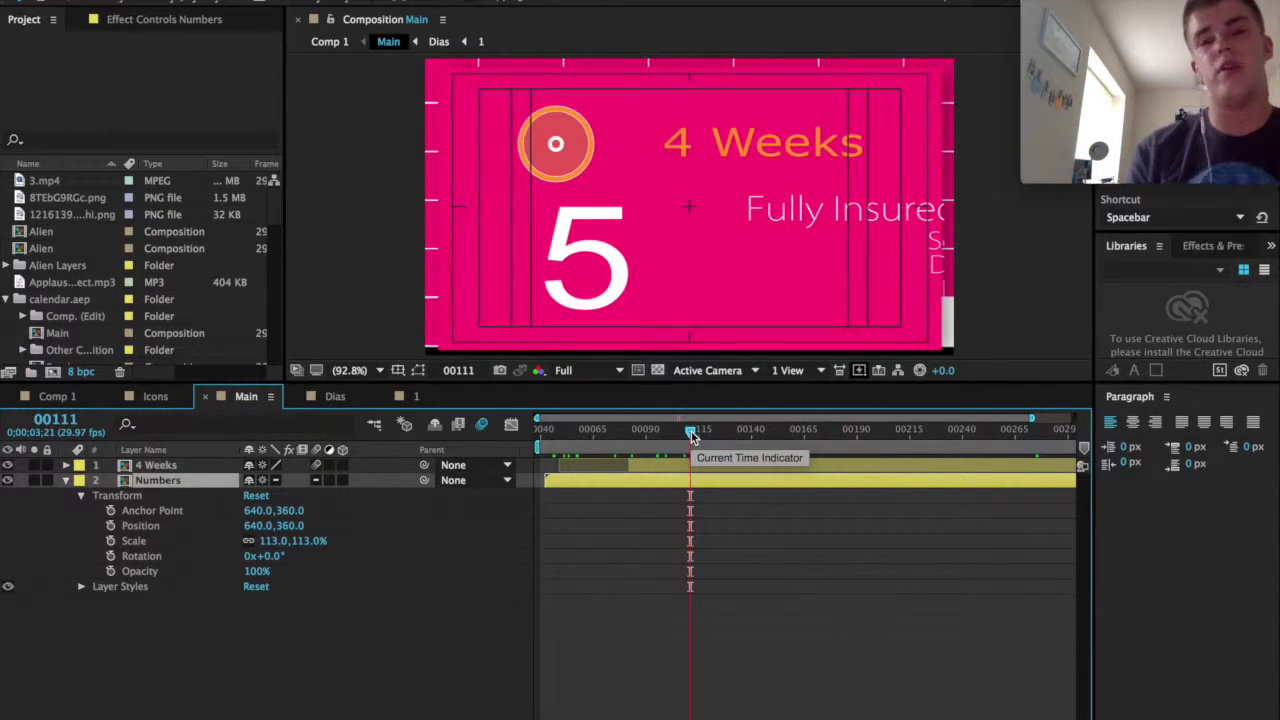
drag(695, 437, 713, 437)
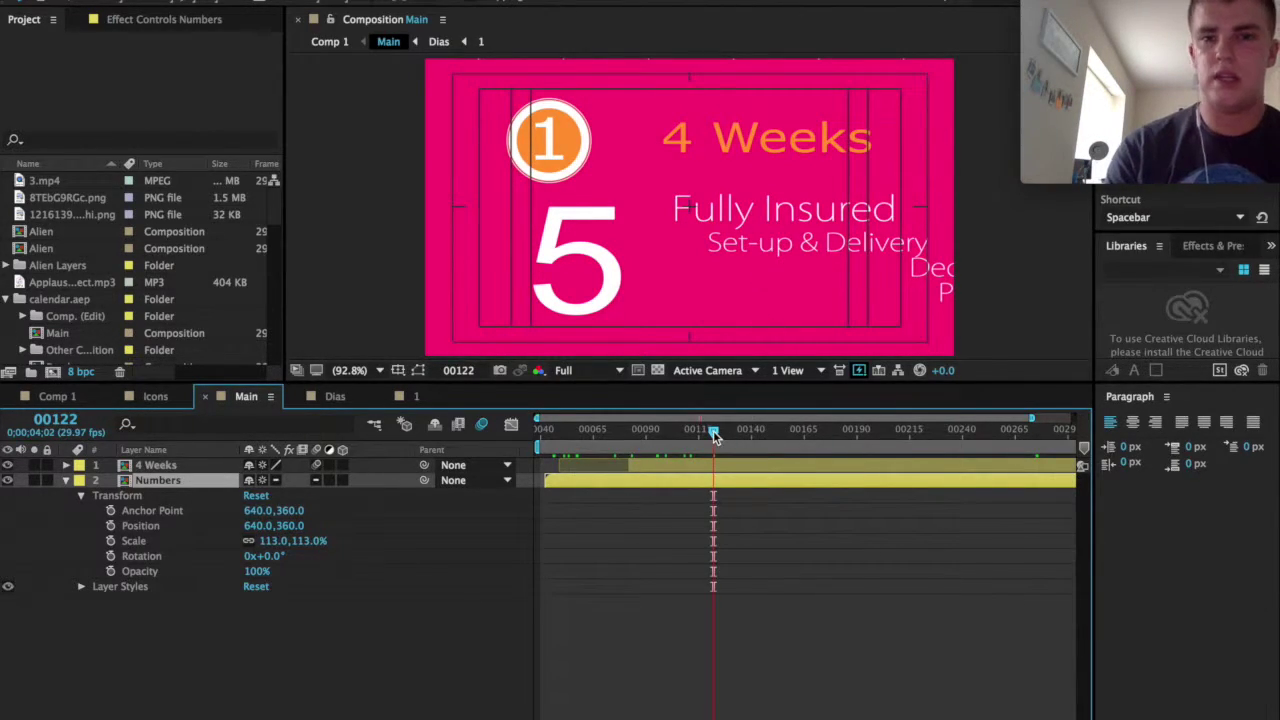
drag(714, 436, 760, 446)
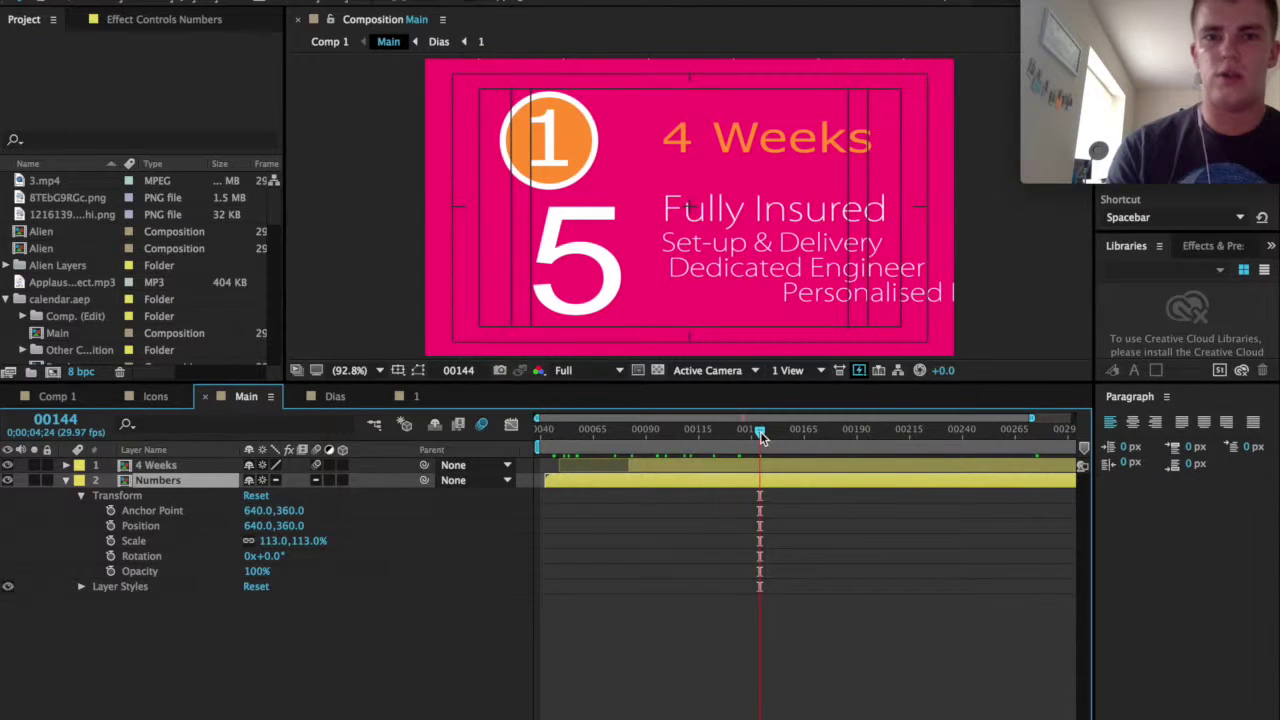
drag(760, 436, 932, 445)
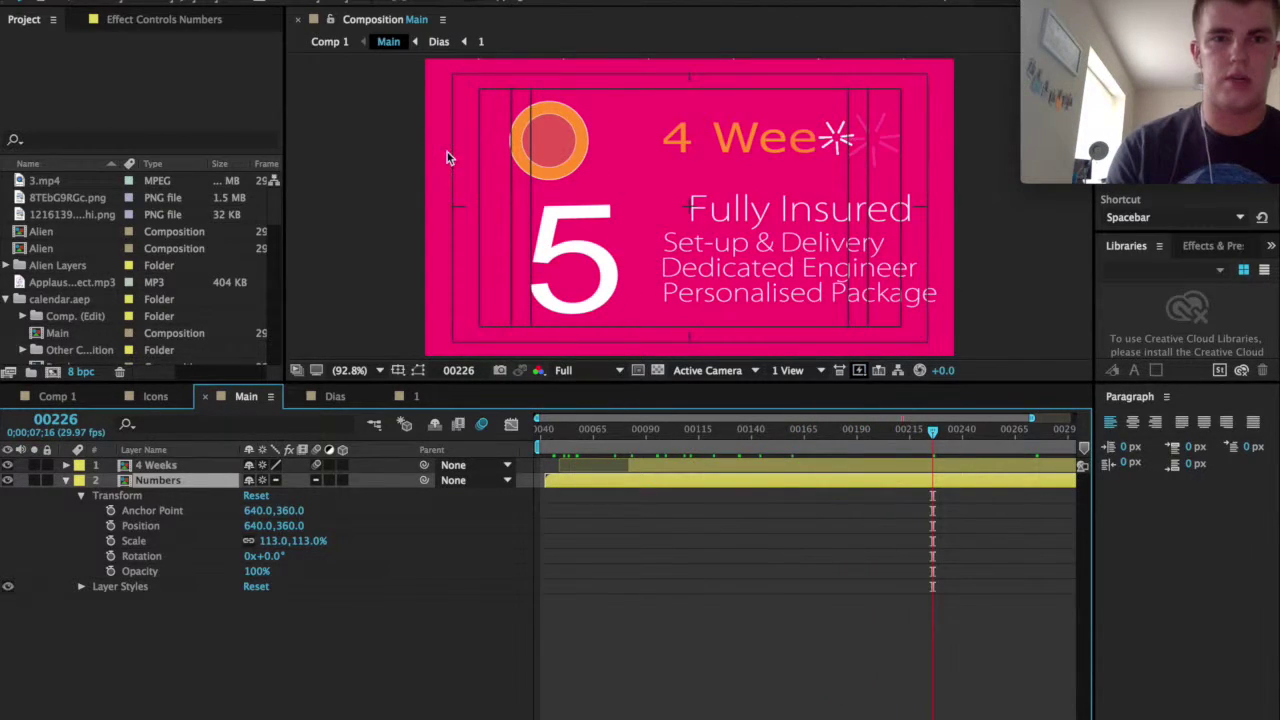
click(329, 41)
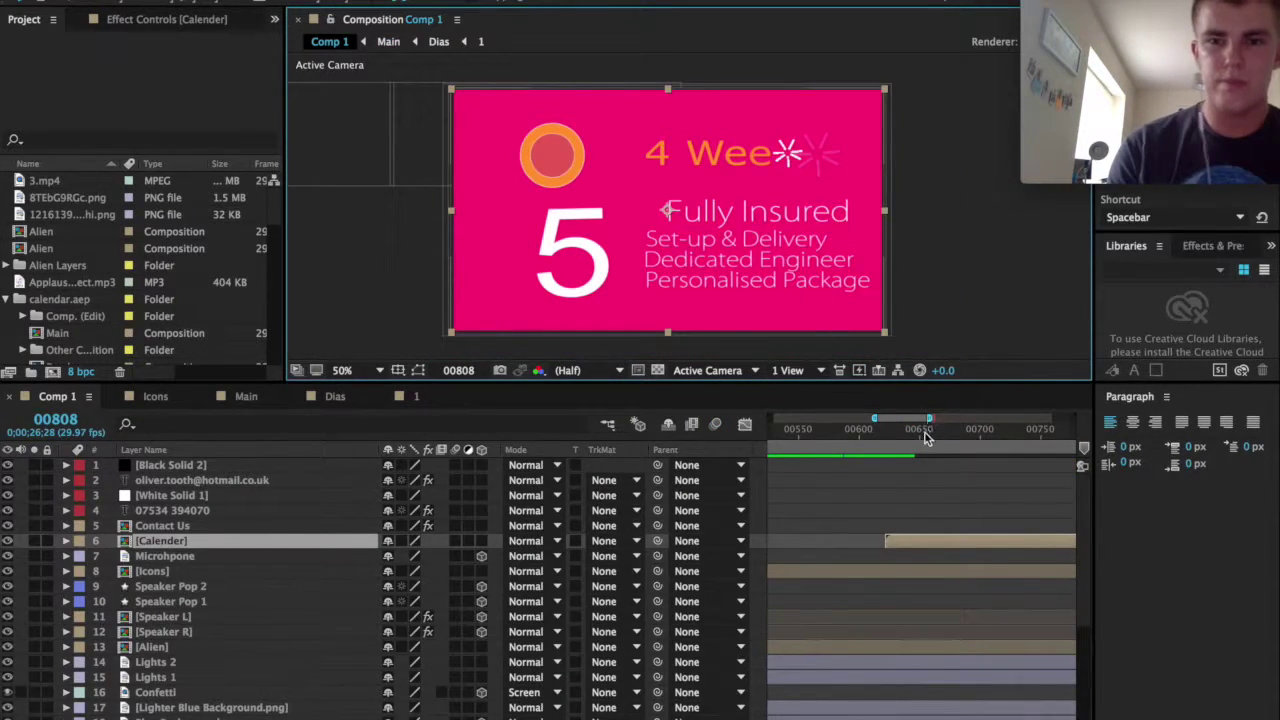
Step: Scrub Comp 1 back to the calendar, then forward past the alien scene to frame 00926
drag(880, 438, 795, 430)
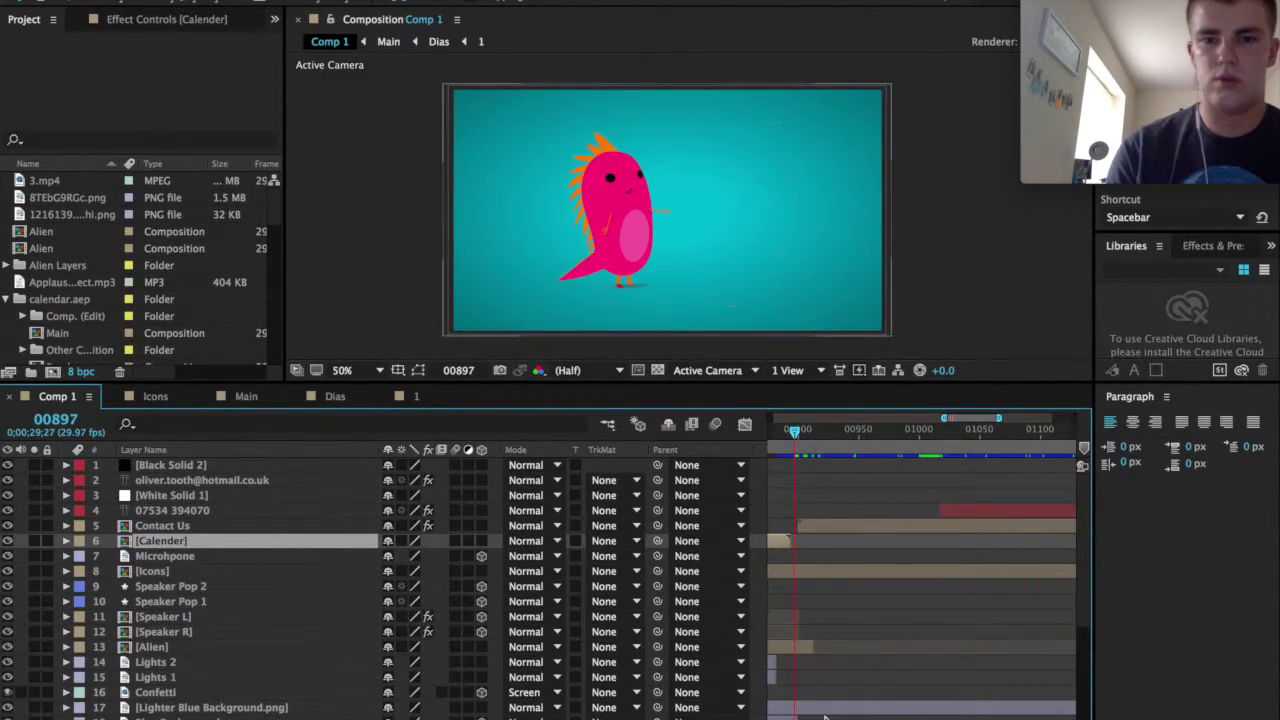
scroll(863, 603, left, 5)
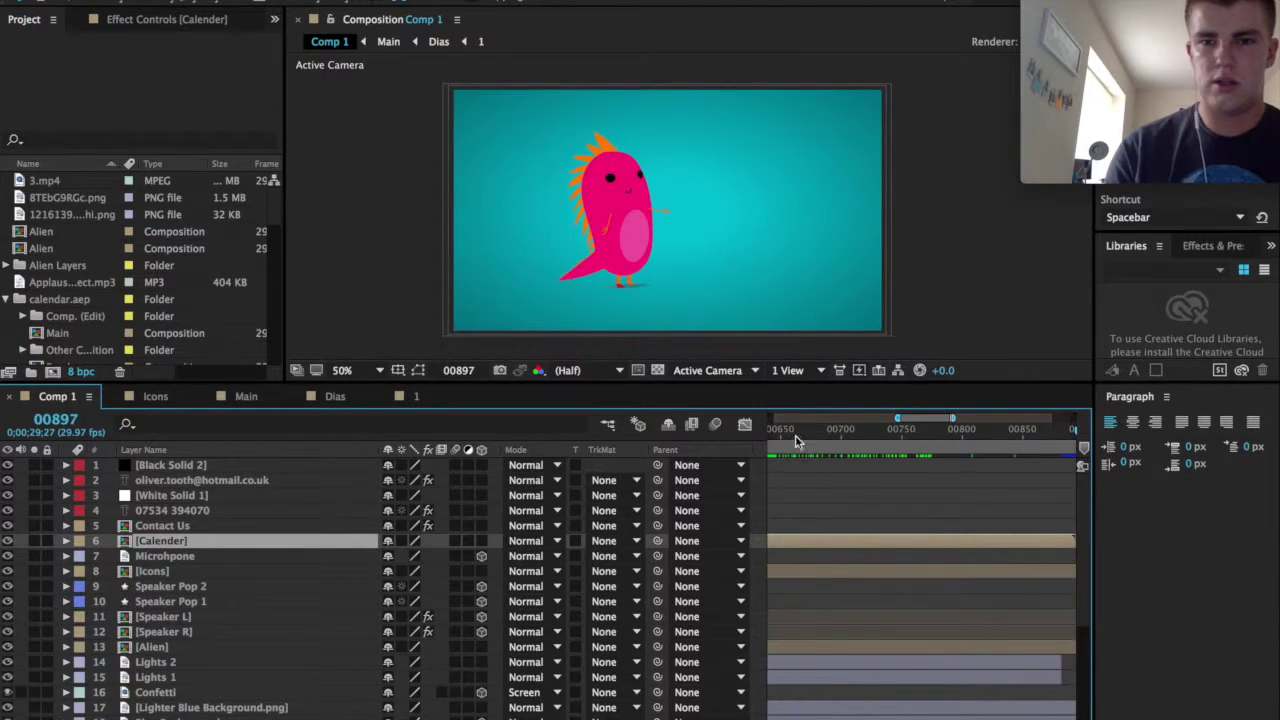
drag(792, 434, 1065, 443)
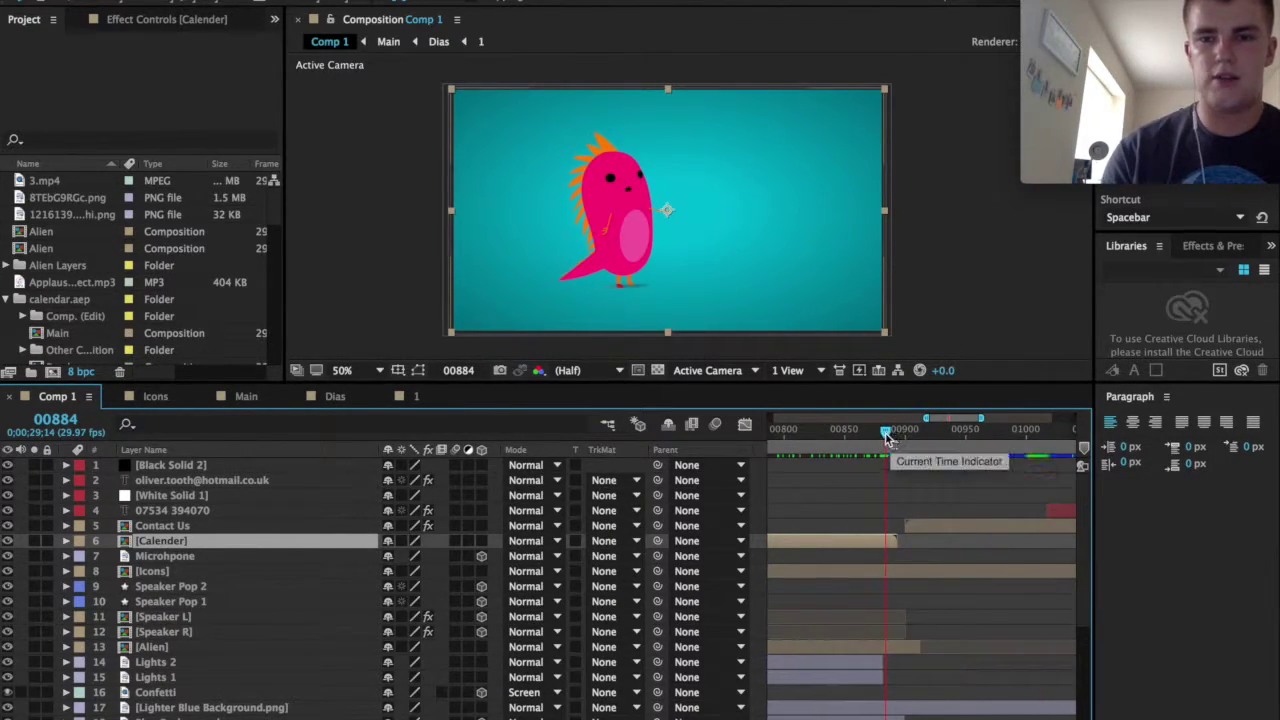
drag(885, 437, 936, 434)
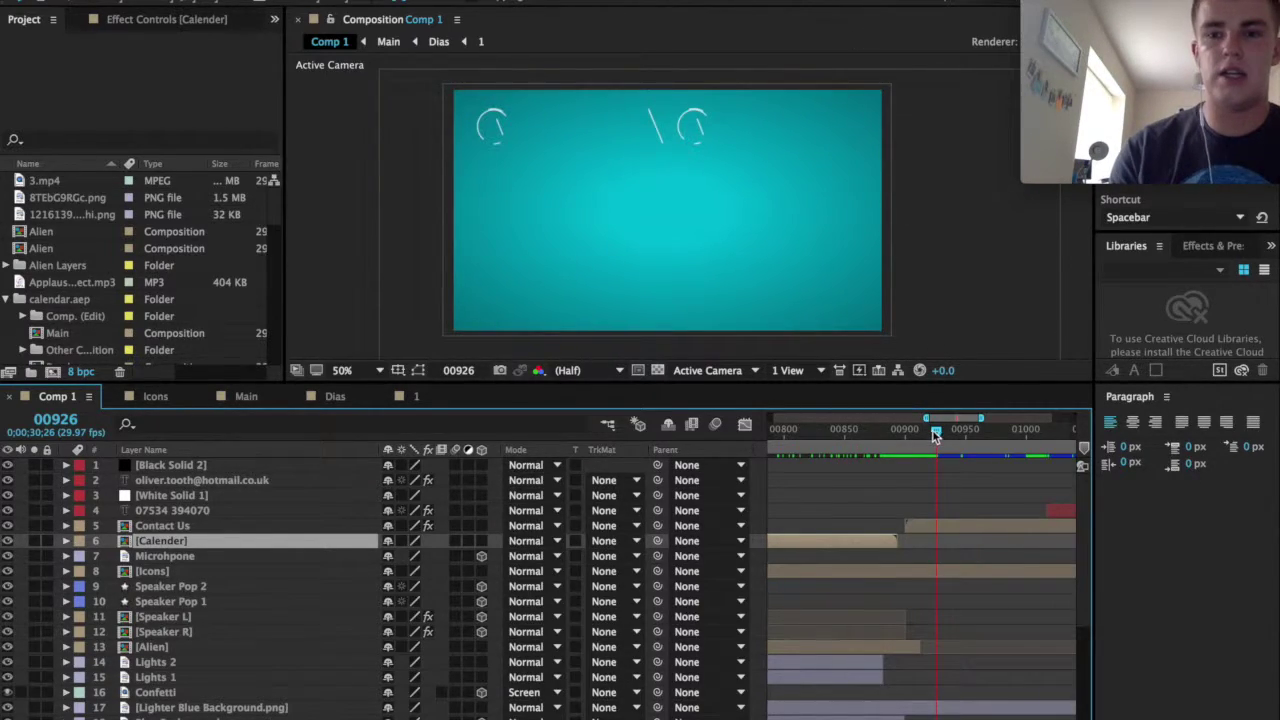
Step: Preview the CONTACT US letters forming until the title is finished, then the frames after it
drag(937, 436, 948, 436)
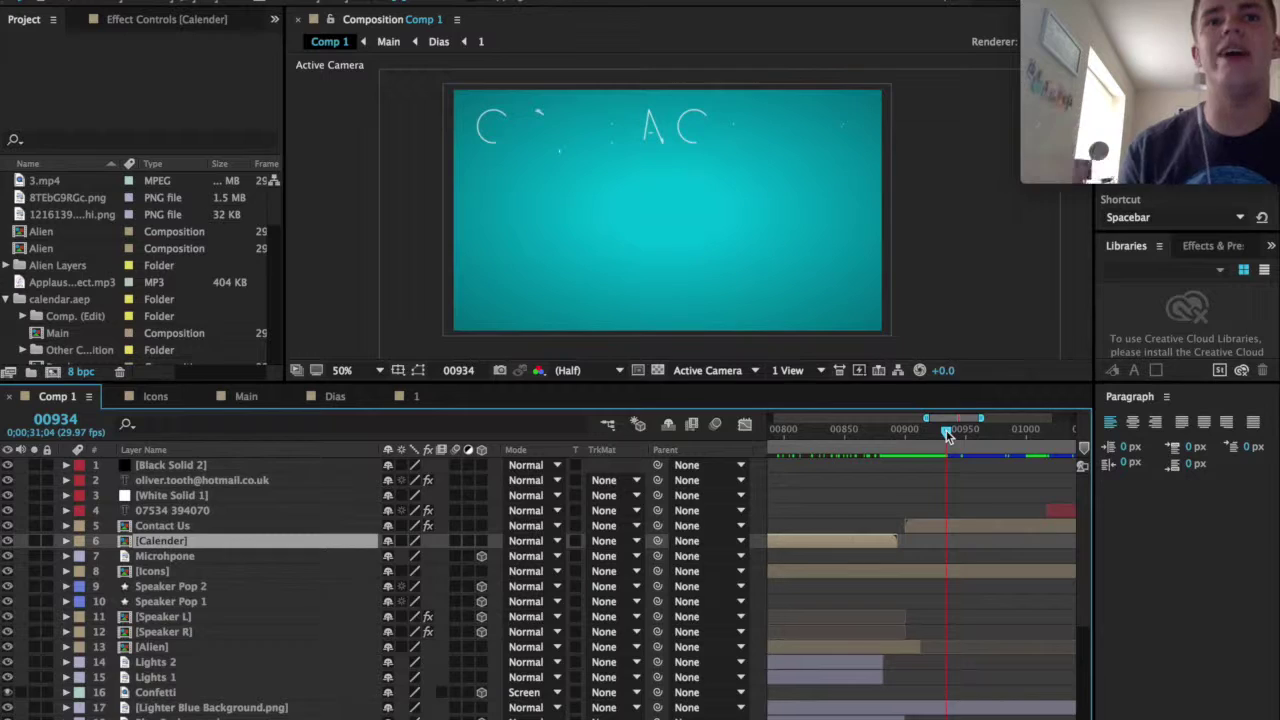
drag(947, 436, 963, 436)
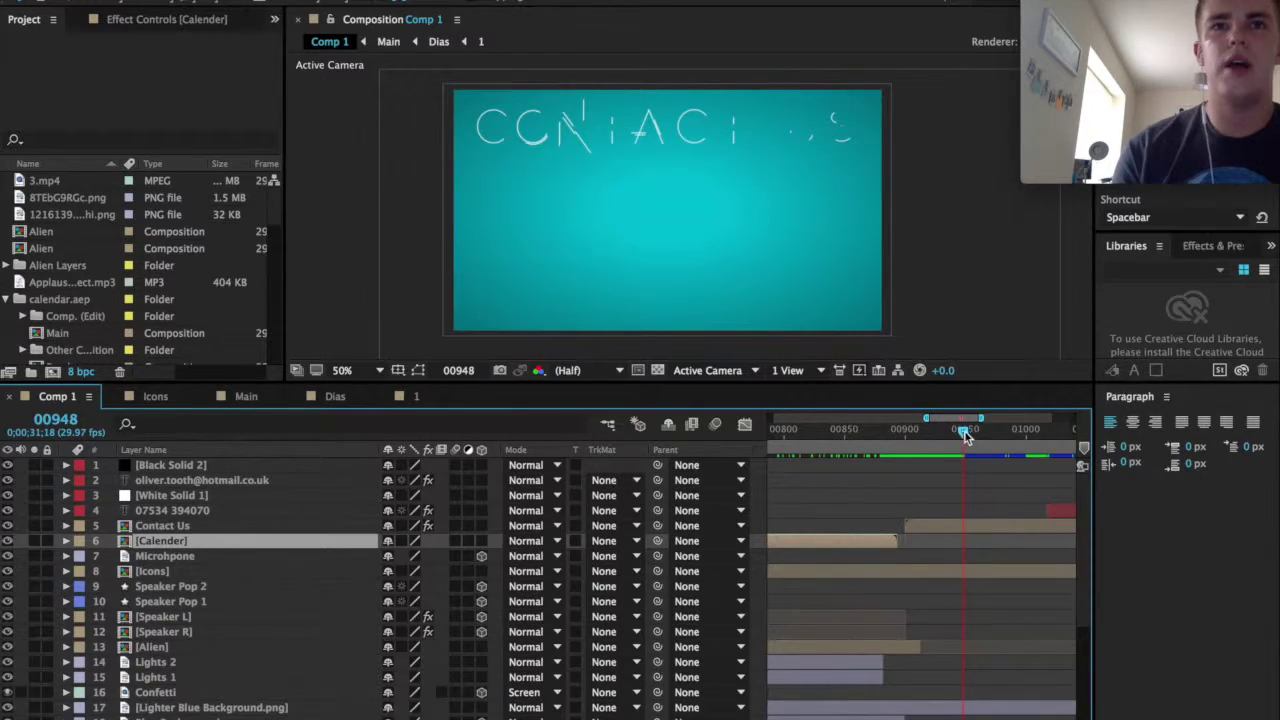
drag(963, 436, 997, 440)
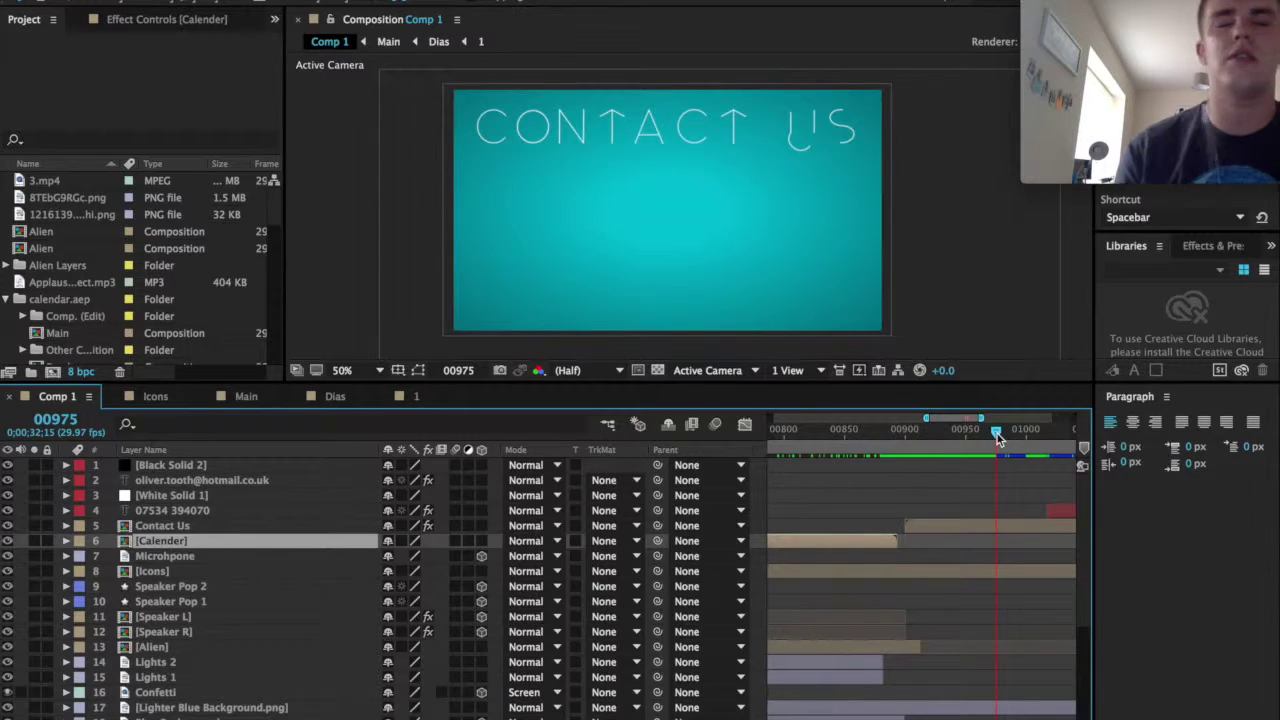
drag(997, 438, 1016, 436)
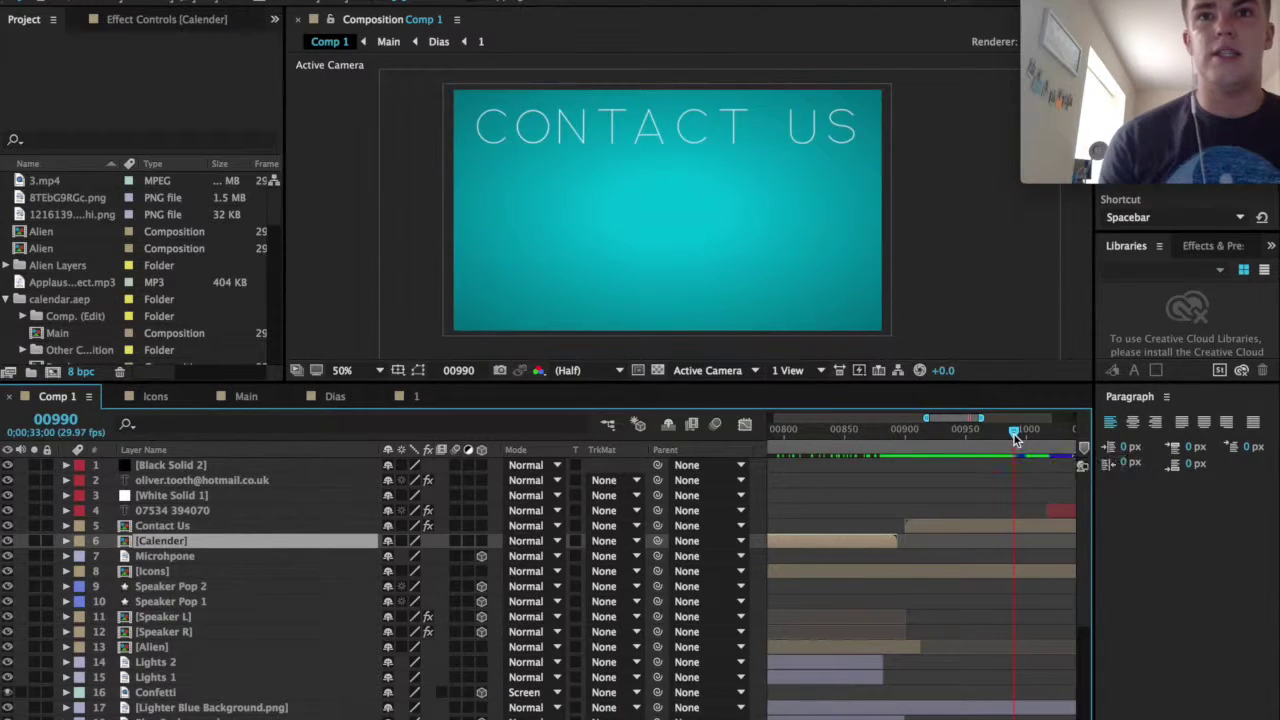
drag(1015, 437, 1024, 437)
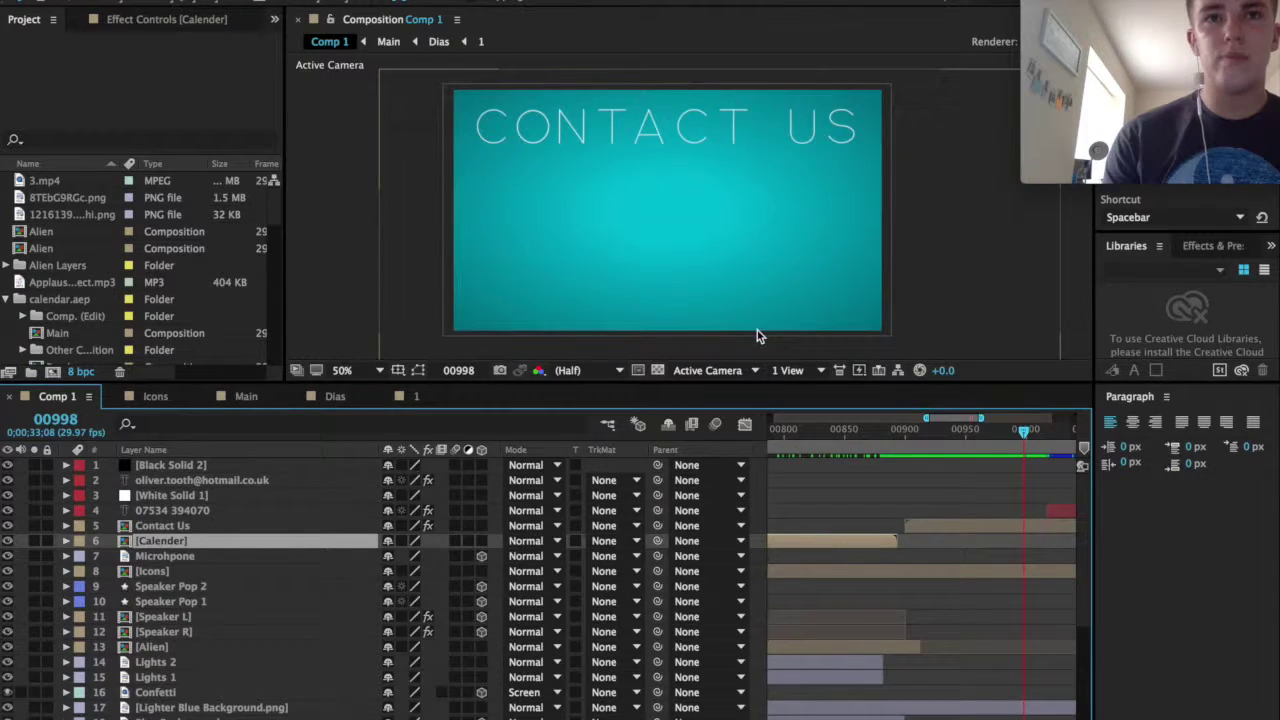
scroll(950, 445, right, 5)
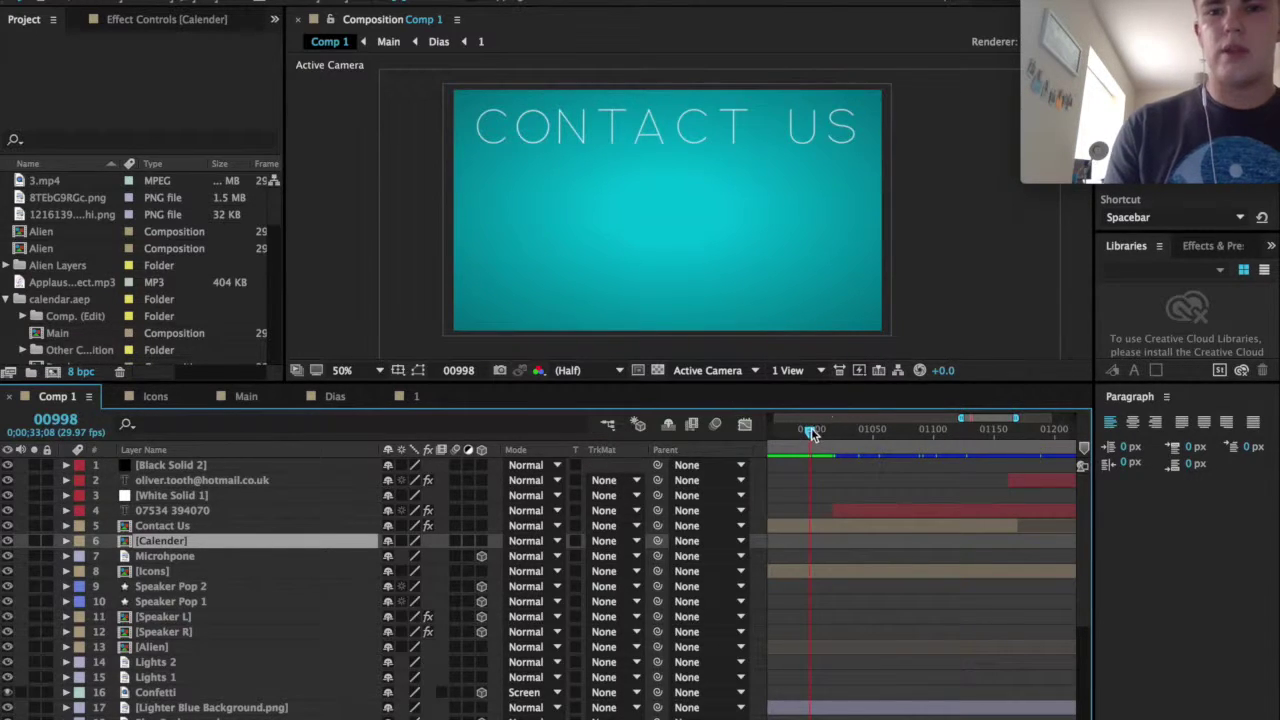
drag(811, 432, 889, 434)
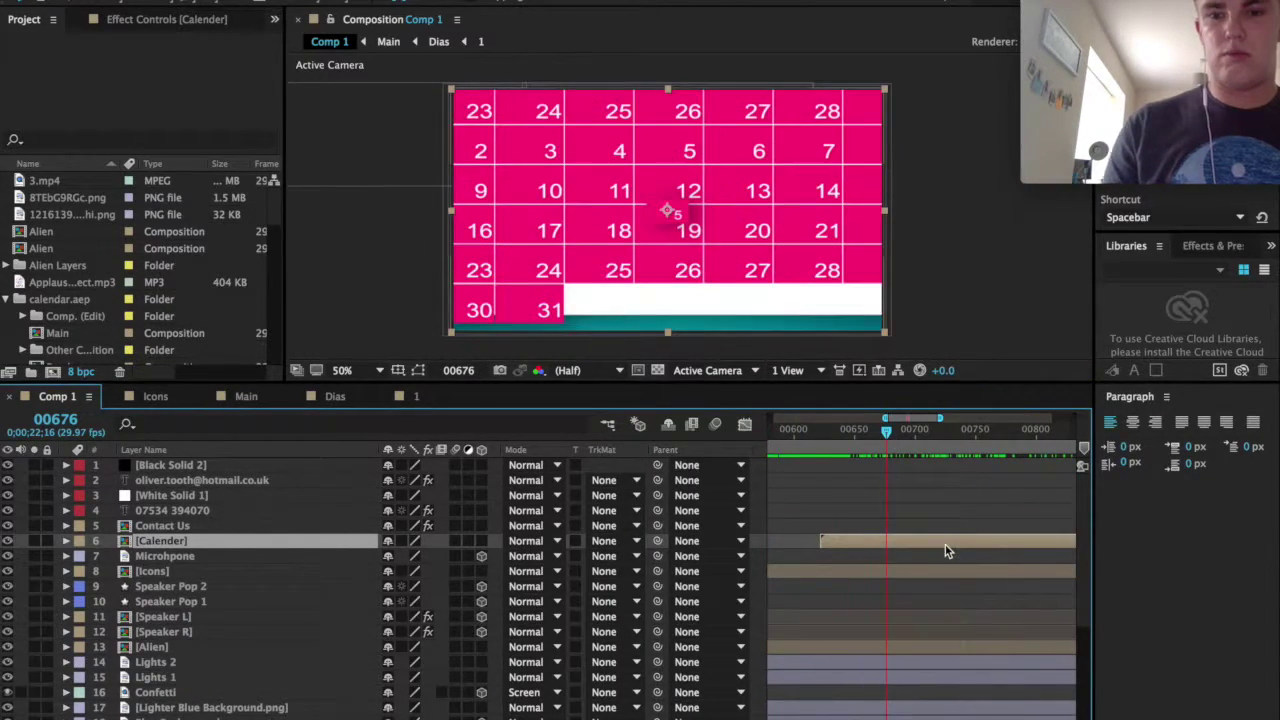
Step: Preview the phone number and e-mail contact slides through to the black end frame at 01357
click(943, 430)
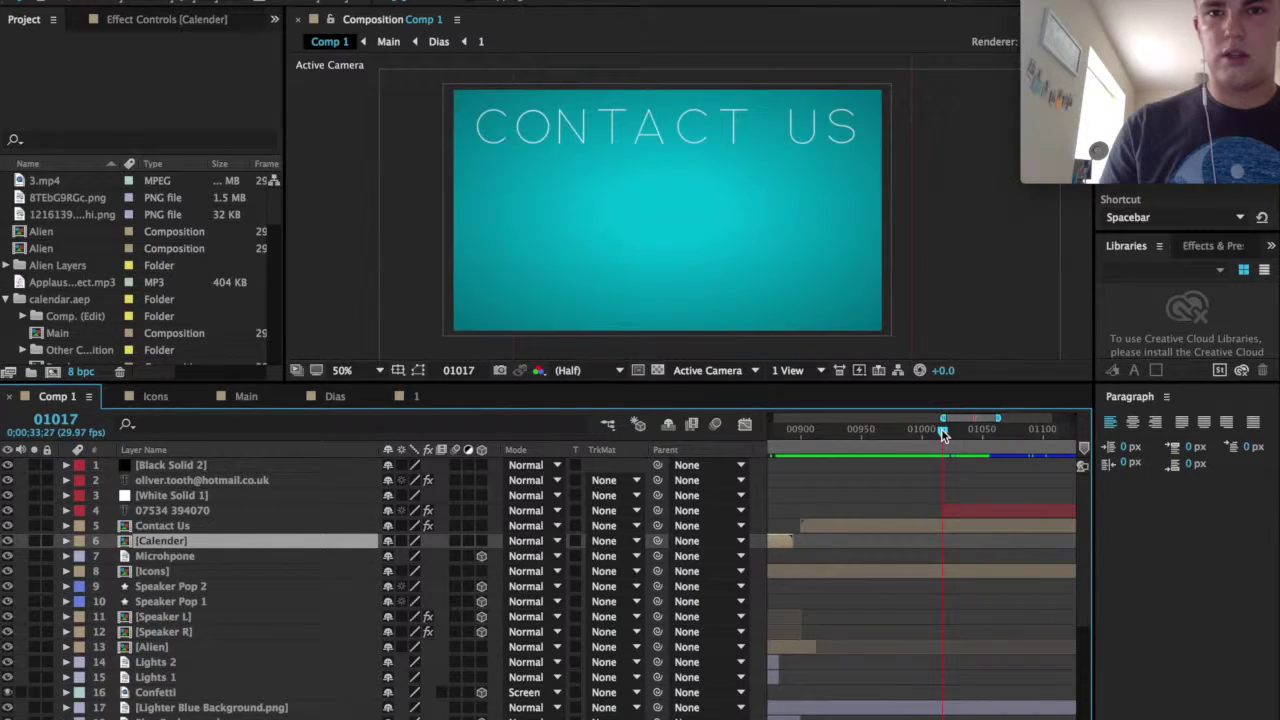
drag(961, 431, 1010, 438)
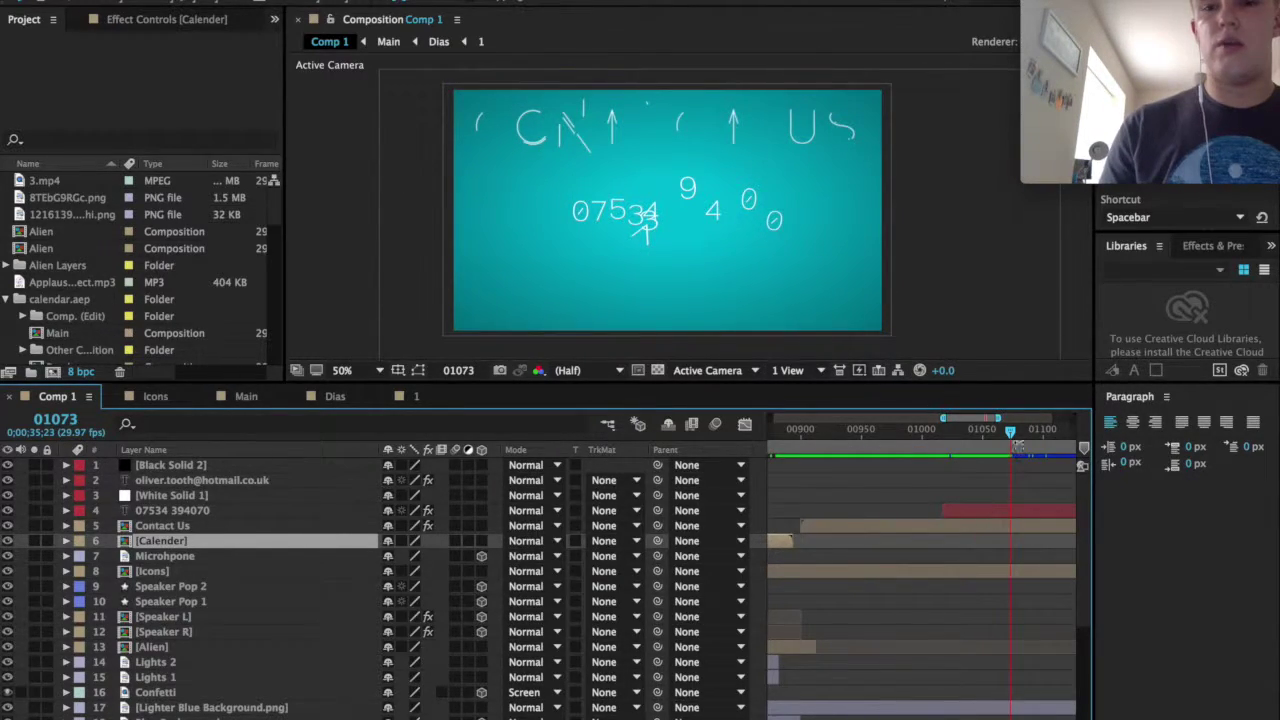
drag(1012, 436, 1038, 436)
scroll(992, 523, right, 5)
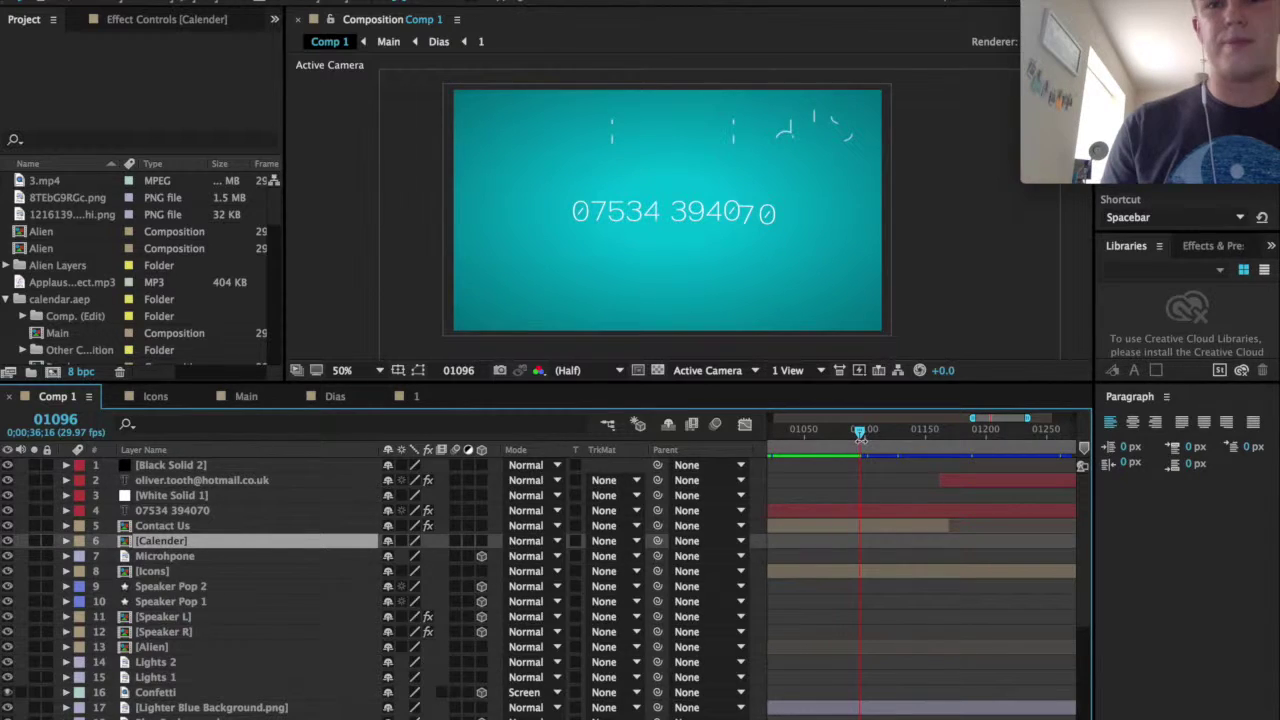
drag(860, 441, 897, 440)
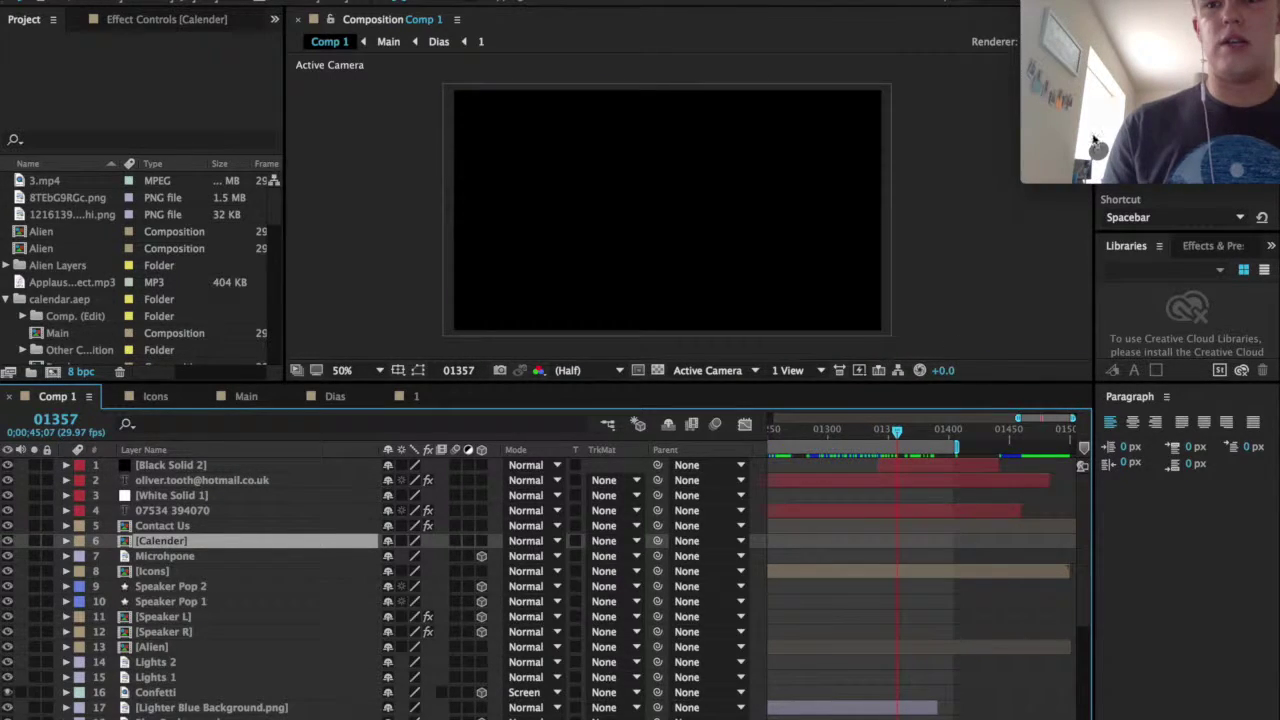